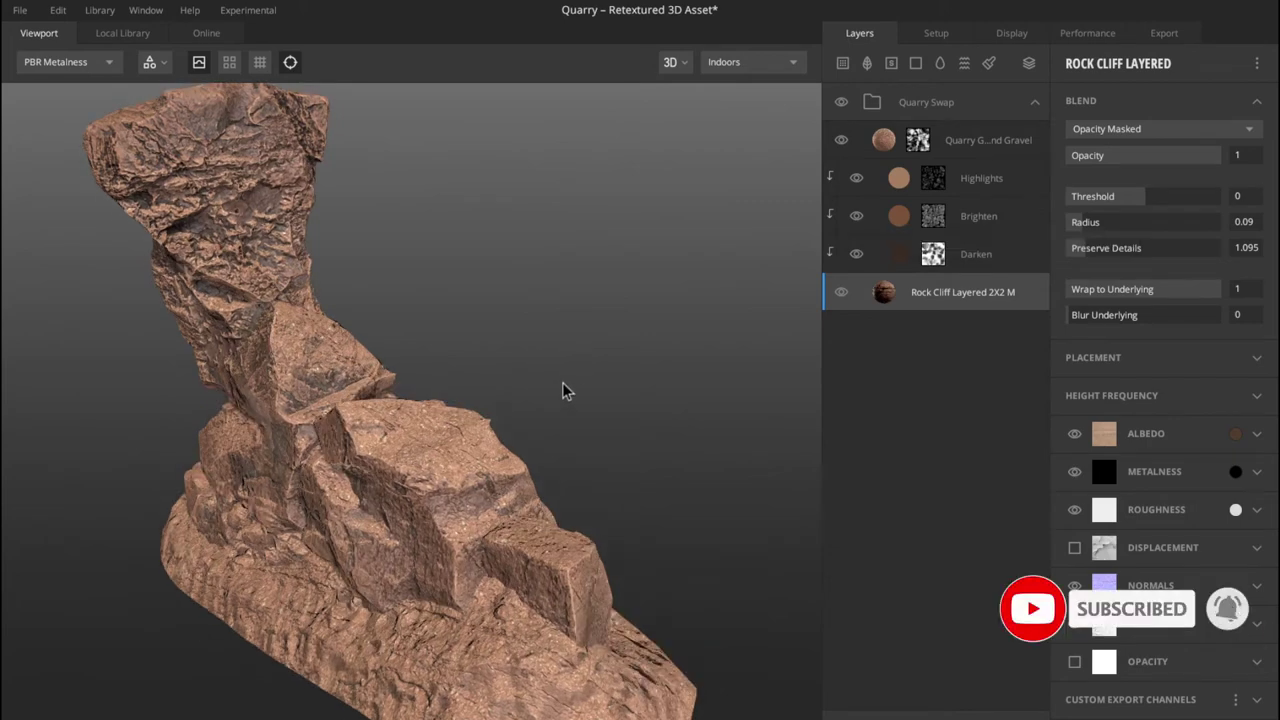
- Orbit, zoom and tilt around the textured Quarry rock to inspect it from several angles
mouse_move(451, 420)
mouse_down()
mouse_move(212, 377)
mouse_move(420, 434)
mouse_move(491, 500)
mouse_move(140, 467)
mouse_move(756, 392)
mouse_move(709, 403)
mouse_move(966, 434)
mouse_move(558, 447)
mouse_move(491, 325)
mouse_move(524, 470)
mouse_move(556, 405)
mouse_move(751, 414)
mouse_move(380, 403)
mouse_move(686, 417)
mouse_move(338, 442)
mouse_move(391, 443)
mouse_move(310, 400)
mouse_move(626, 420)
mouse_move(477, 424)
mouse_up()
scroll(391, 443, down, 5)
scroll(322, 393, up, 5)
scroll(323, 391, down, 3)
scroll(420, 418, up, 5)
mouse_move(360, 411)
mouse_down()
mouse_move(309, 417)
mouse_move(465, 424)
mouse_move(409, 400)
mouse_up()
scroll(309, 417, down, 2)
scroll(465, 424, down, 3)
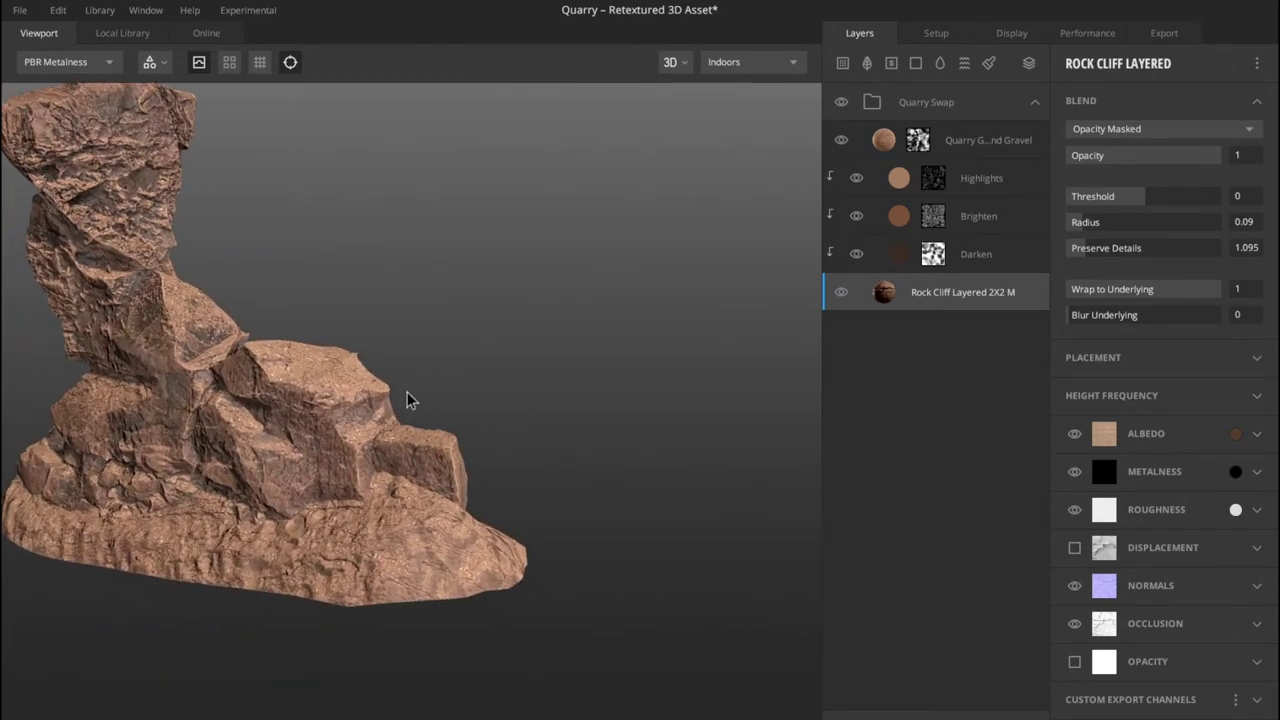
scroll(540, 471, down, 2)
drag(540, 471, 537, 438)
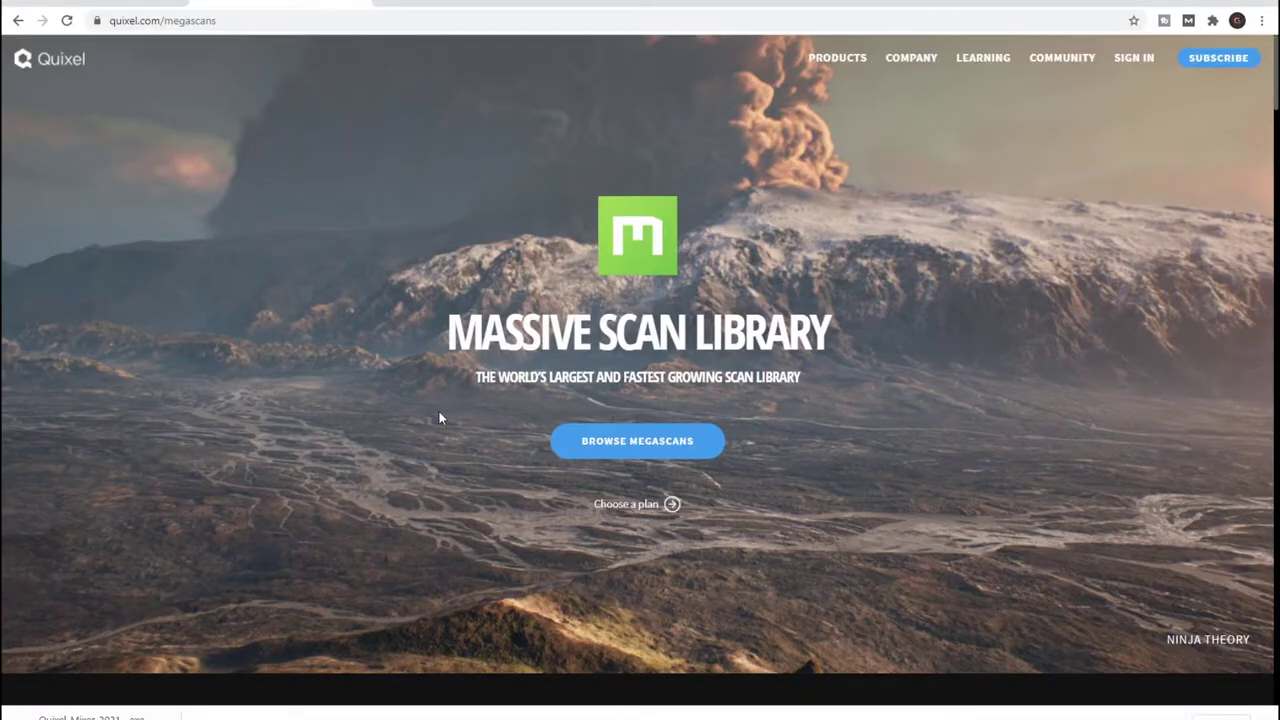
- Open the quixel.com home page, highlight the 'MIXER 2021 IS HERE' headline, and scroll to the footer
click(77, 62)
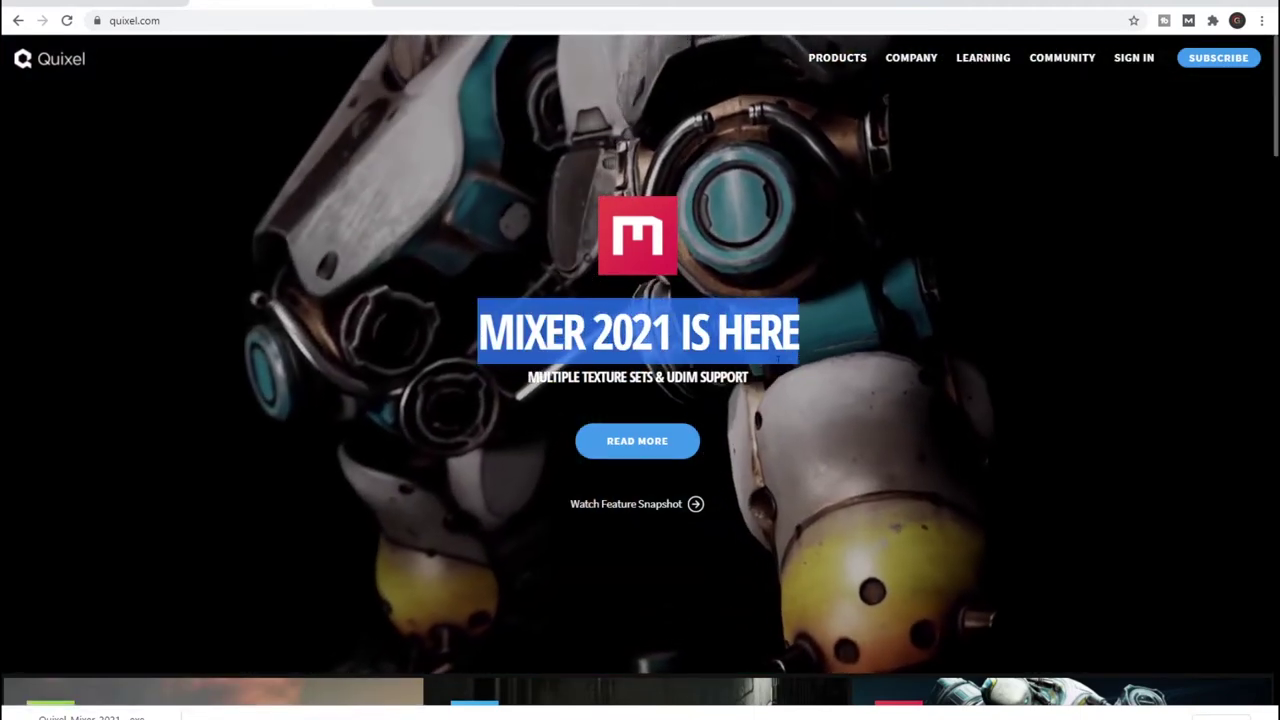
drag(557, 335, 799, 348)
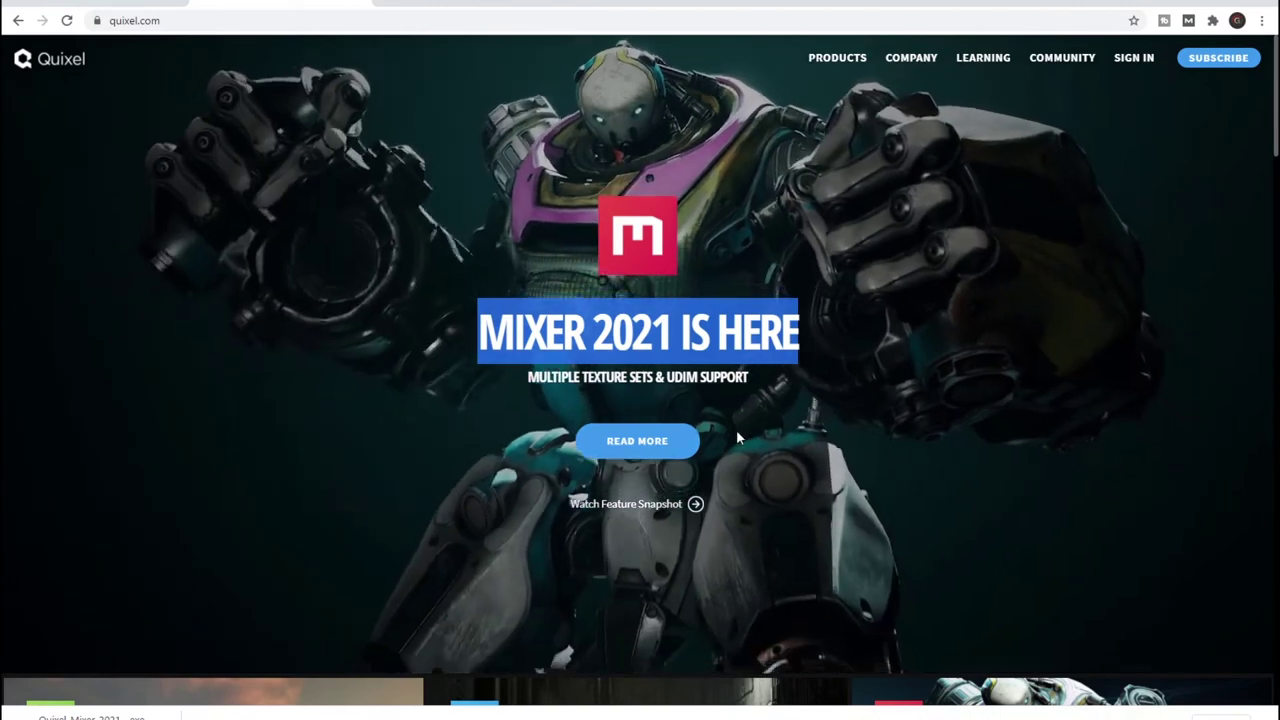
scroll(738, 413, down, 3)
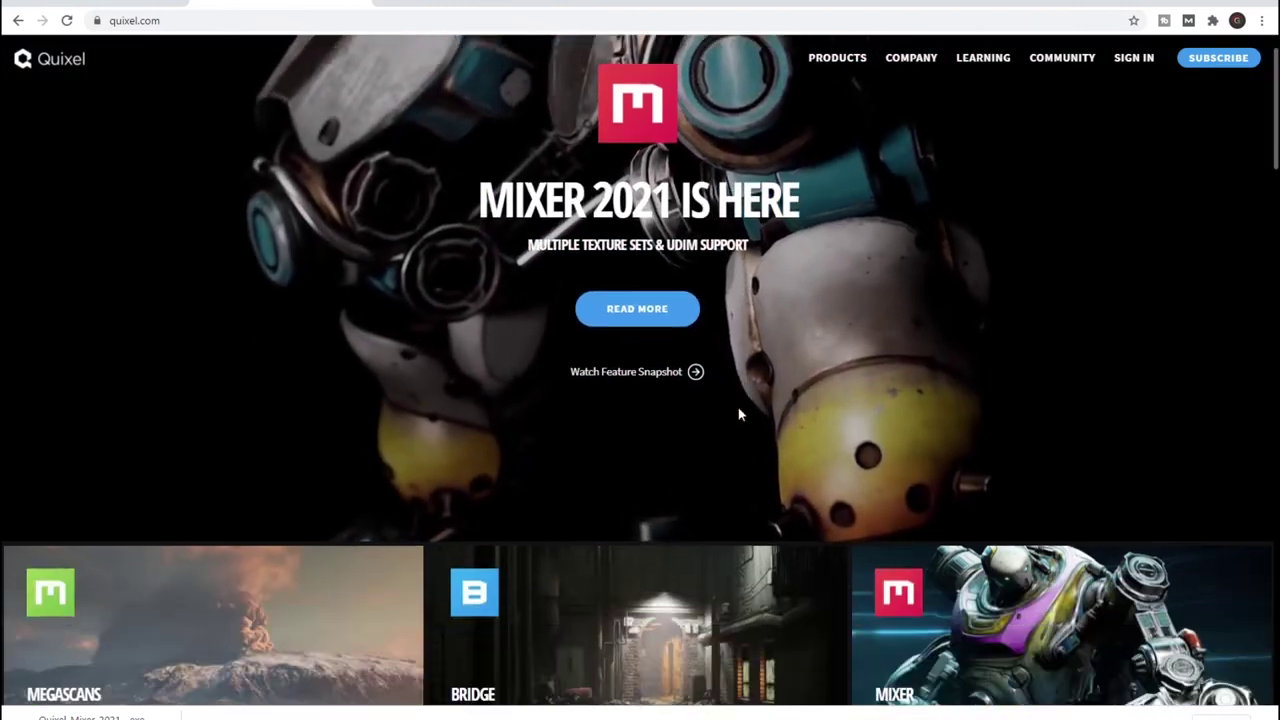
scroll(738, 410, down, 2)
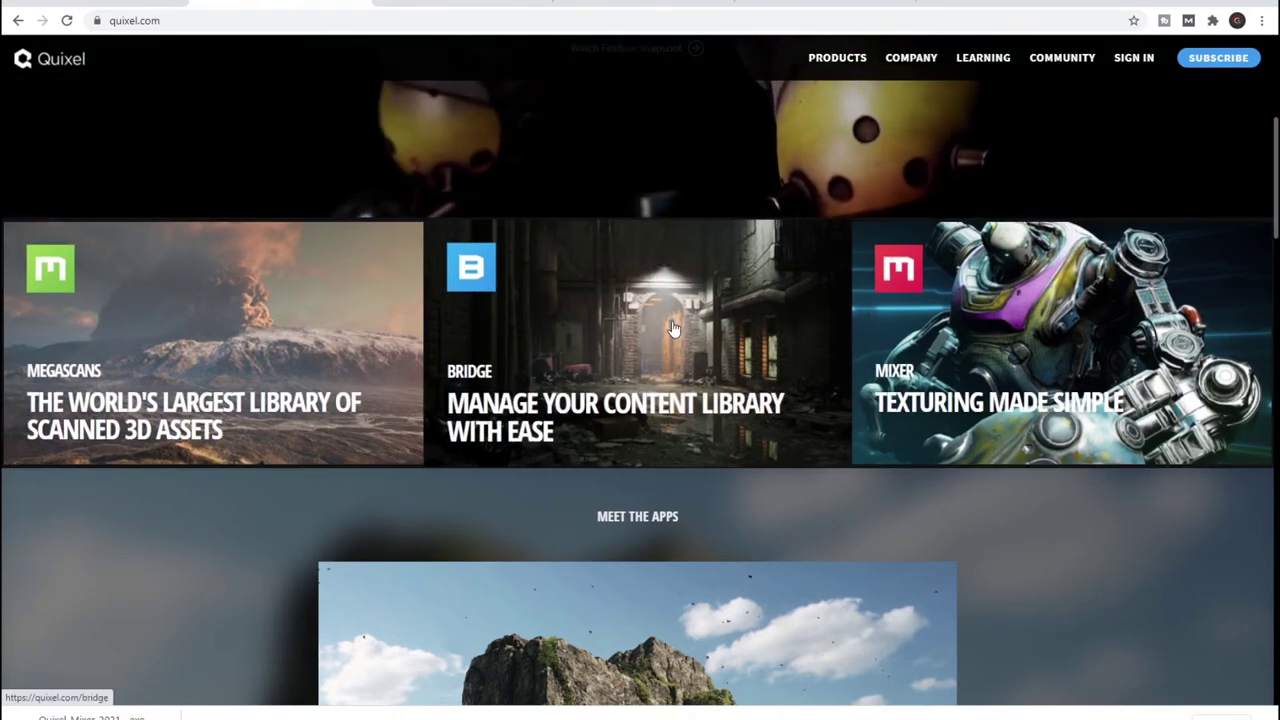
scroll(673, 330, down, 1)
scroll(673, 330, down, 2)
scroll(671, 331, down, 2)
scroll(650, 337, down, 1)
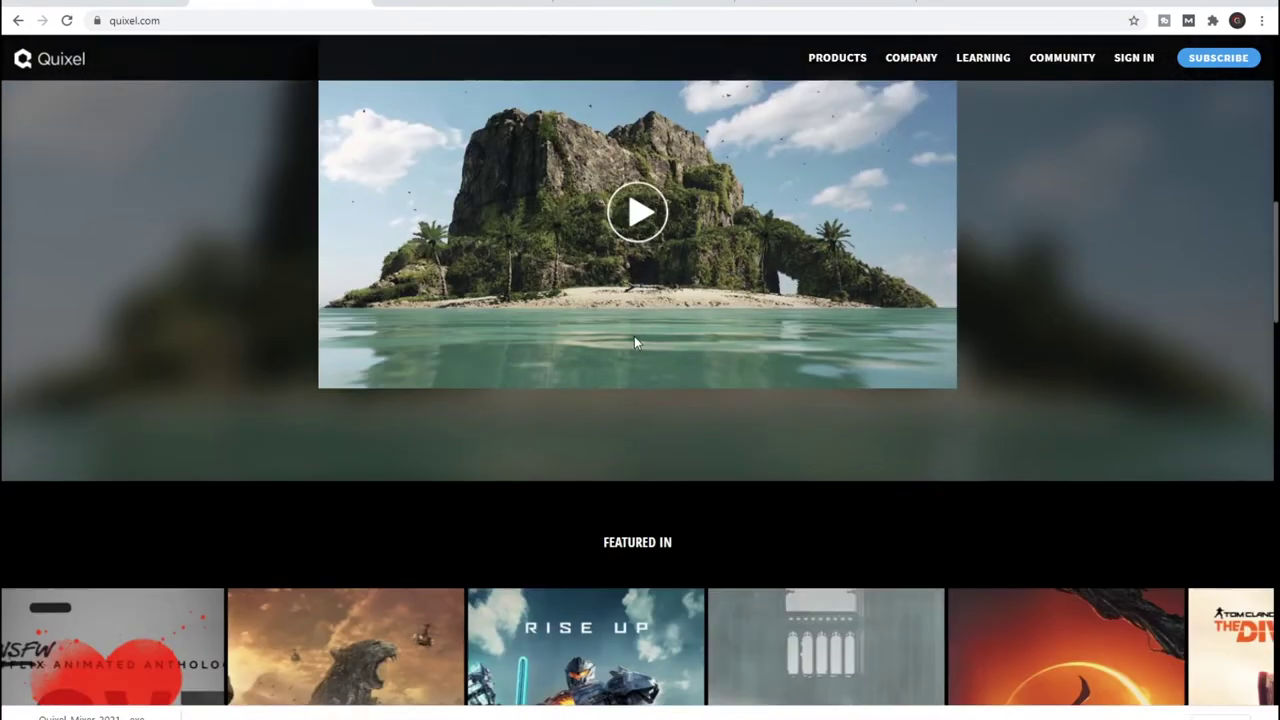
scroll(634, 343, down, 2)
scroll(635, 336, down, 2)
scroll(635, 336, down, 4)
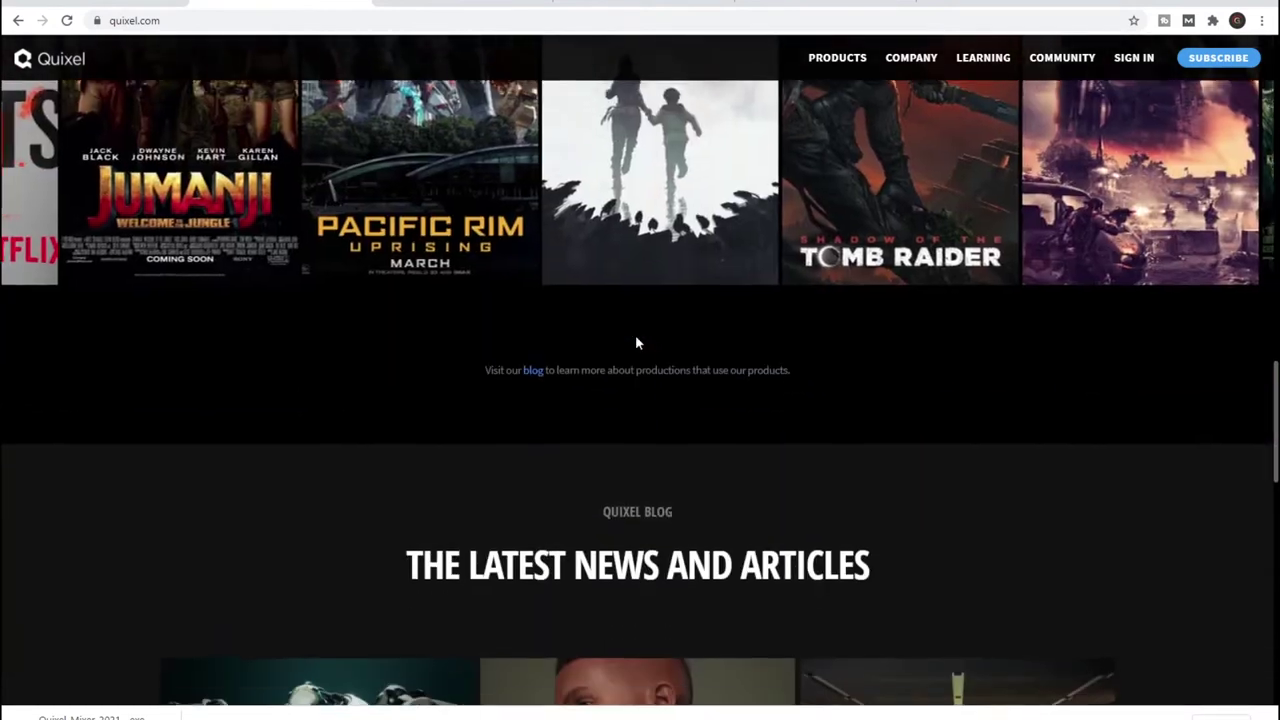
scroll(635, 336, down, 2)
scroll(636, 340, down, 1)
scroll(636, 340, down, 1)
scroll(636, 340, down, 2)
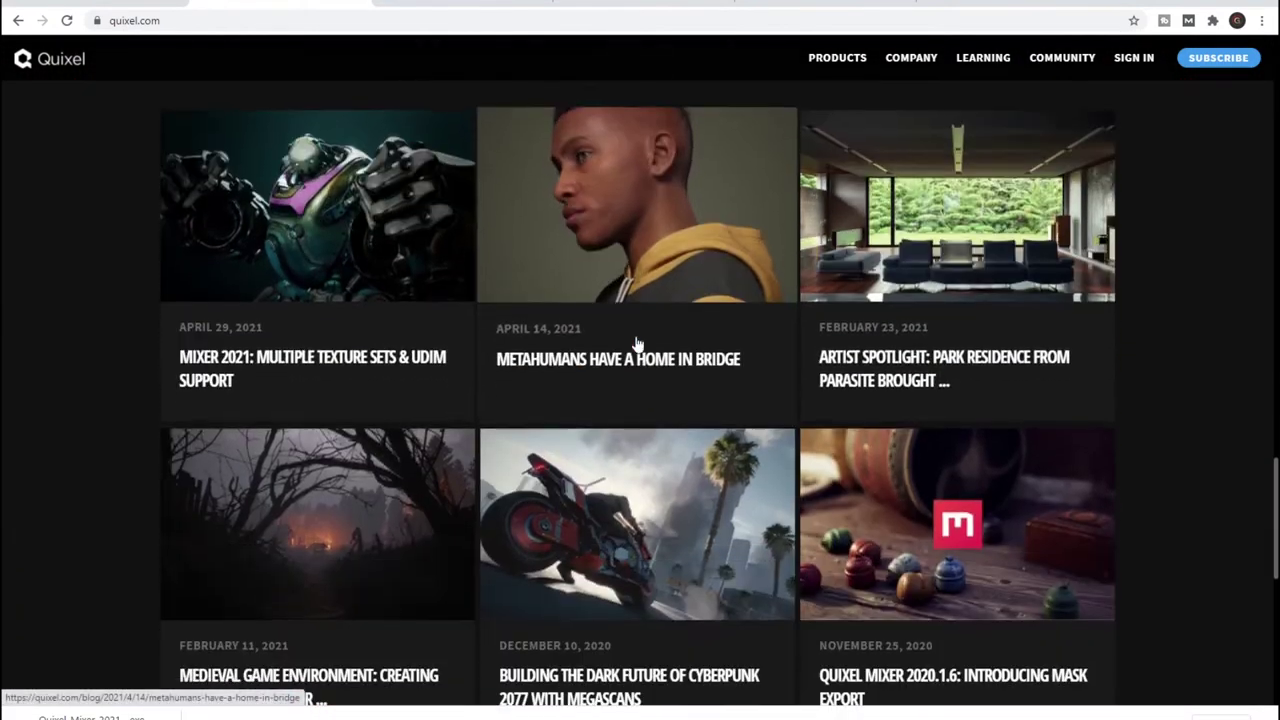
scroll(638, 343, down, 2)
scroll(637, 343, down, 4)
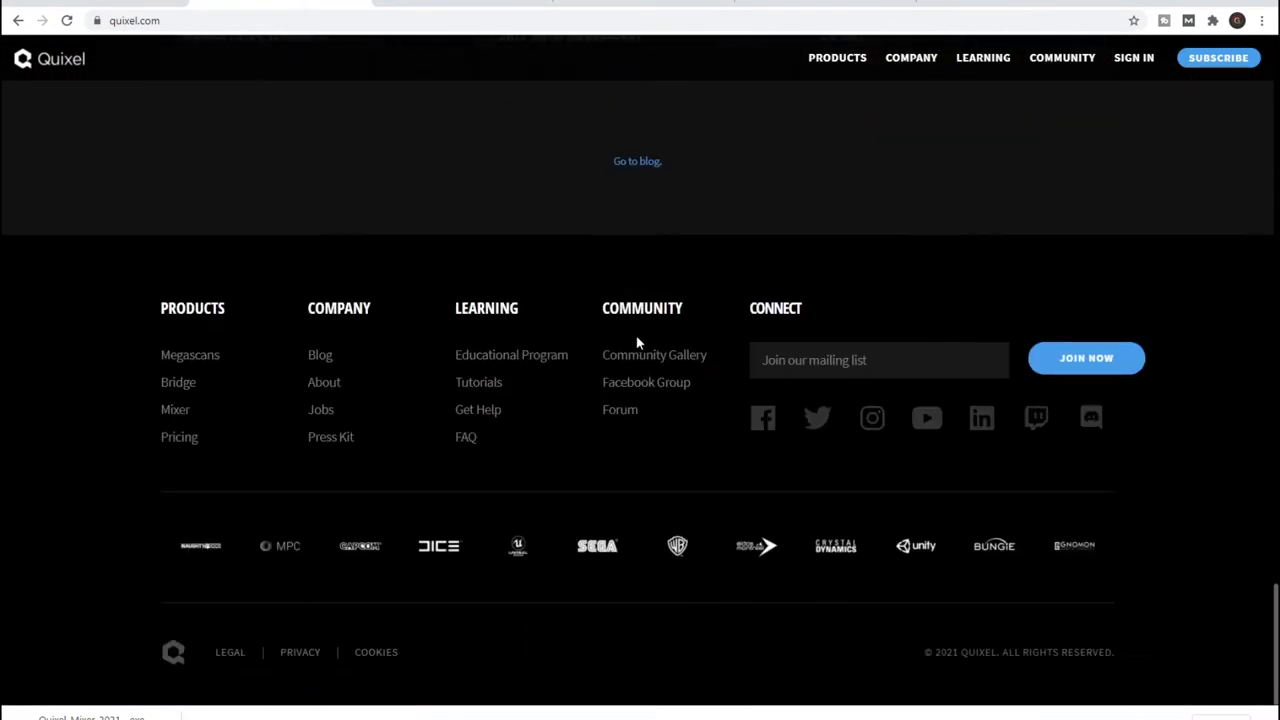
- Scroll back up the home page and switch to the Bridge product page
scroll(638, 340, up, 2)
scroll(638, 340, up, 8)
scroll(638, 340, up, 4)
scroll(641, 334, up, 5)
scroll(641, 334, up, 5)
scroll(641, 334, up, 5)
click(456, 4)
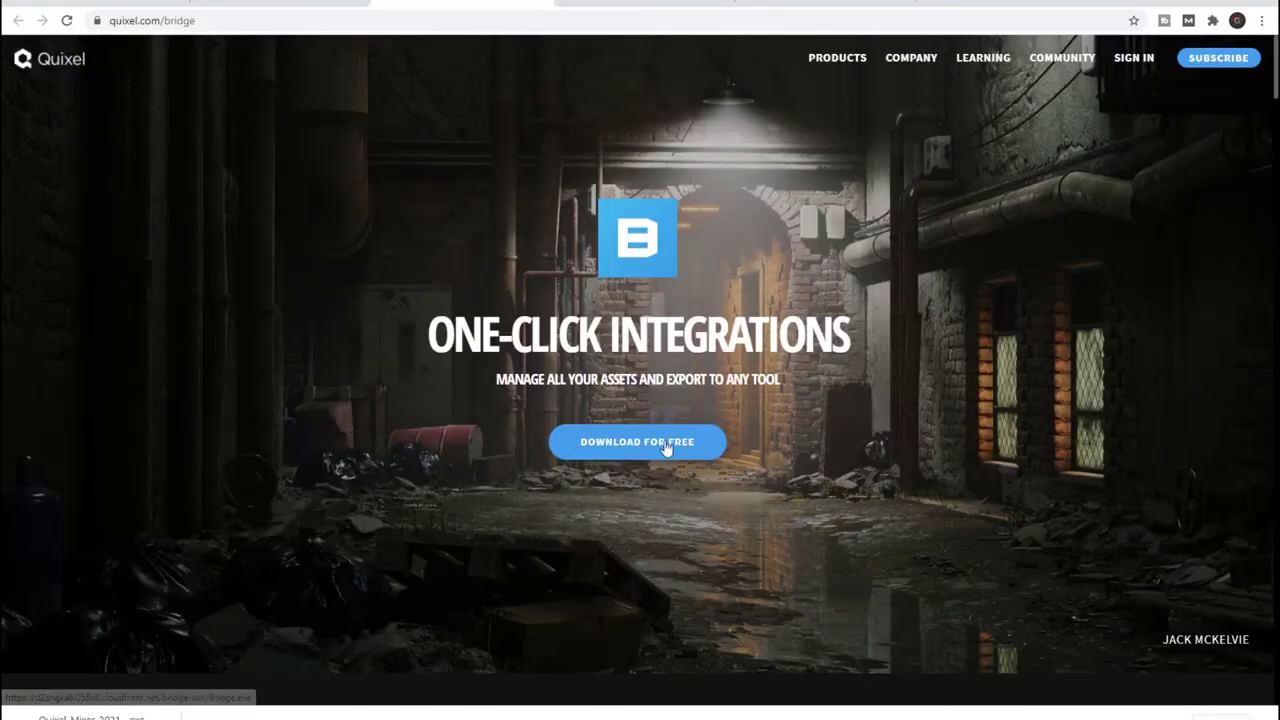
- Pass through the Megascans page to the Mixer product page and scroll down to the ecosystem section
click(640, 4)
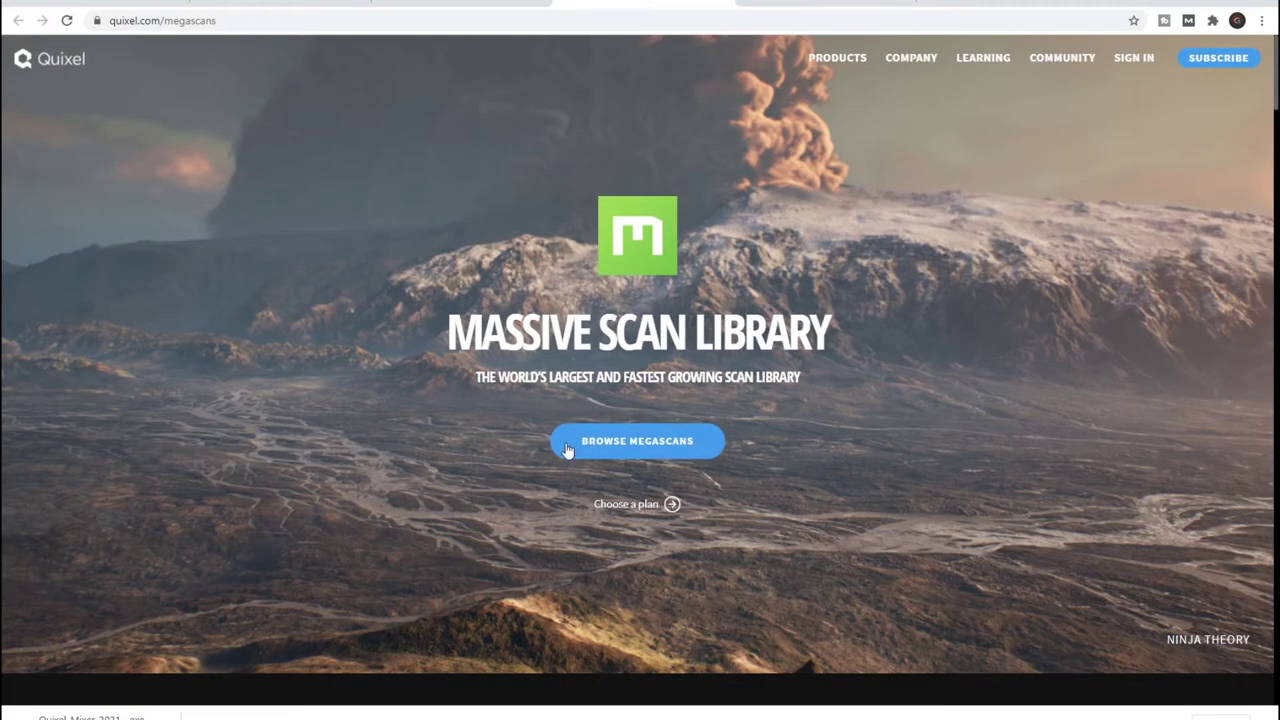
click(826, 4)
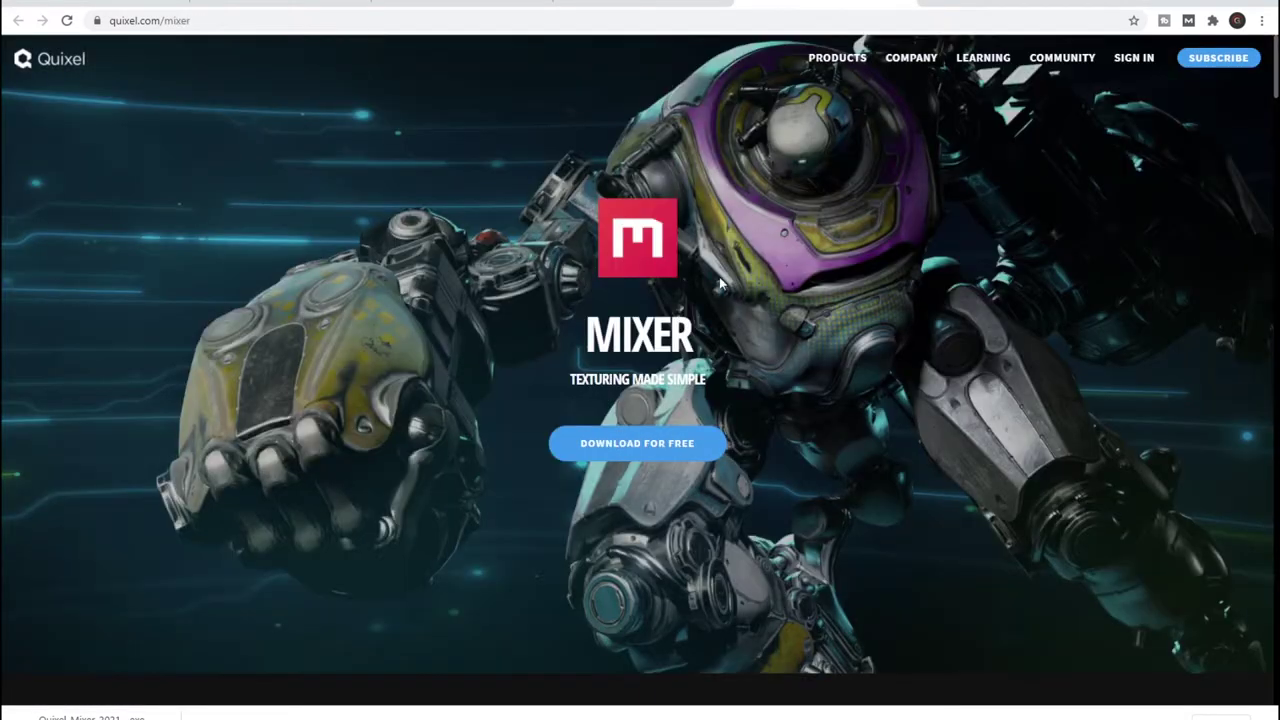
scroll(680, 460, down, 3)
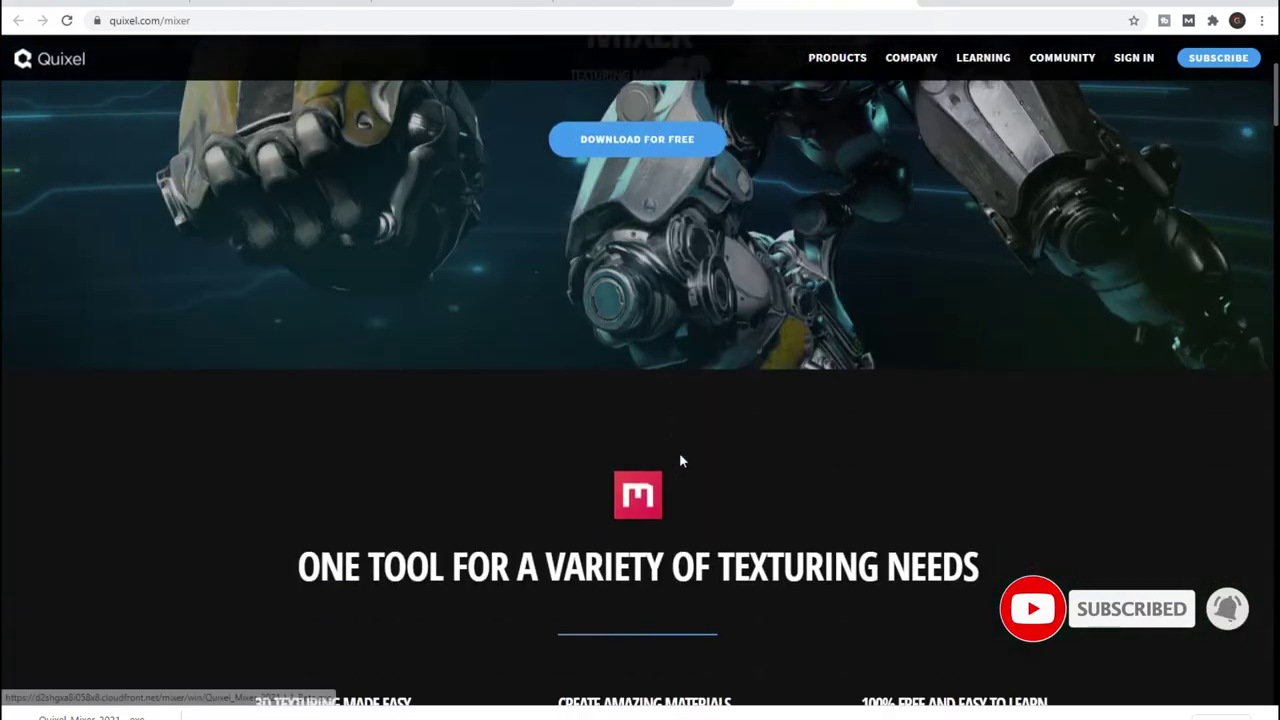
scroll(680, 458, down, 4)
scroll(682, 458, down, 4)
scroll(684, 458, down, 5)
scroll(684, 458, down, 5)
scroll(684, 458, down, 4)
scroll(684, 458, down, 5)
scroll(684, 458, down, 4)
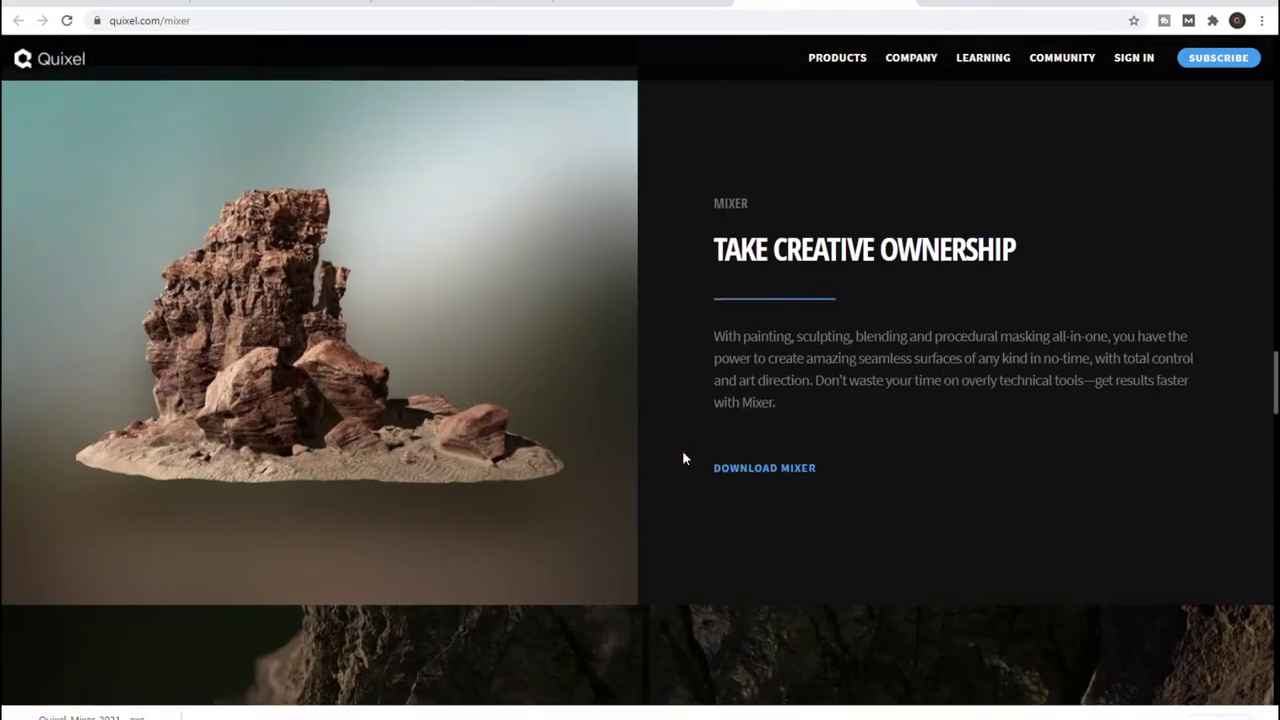
scroll(684, 458, down, 3)
scroll(684, 458, down, 4)
scroll(684, 458, down, 4)
scroll(684, 458, down, 3)
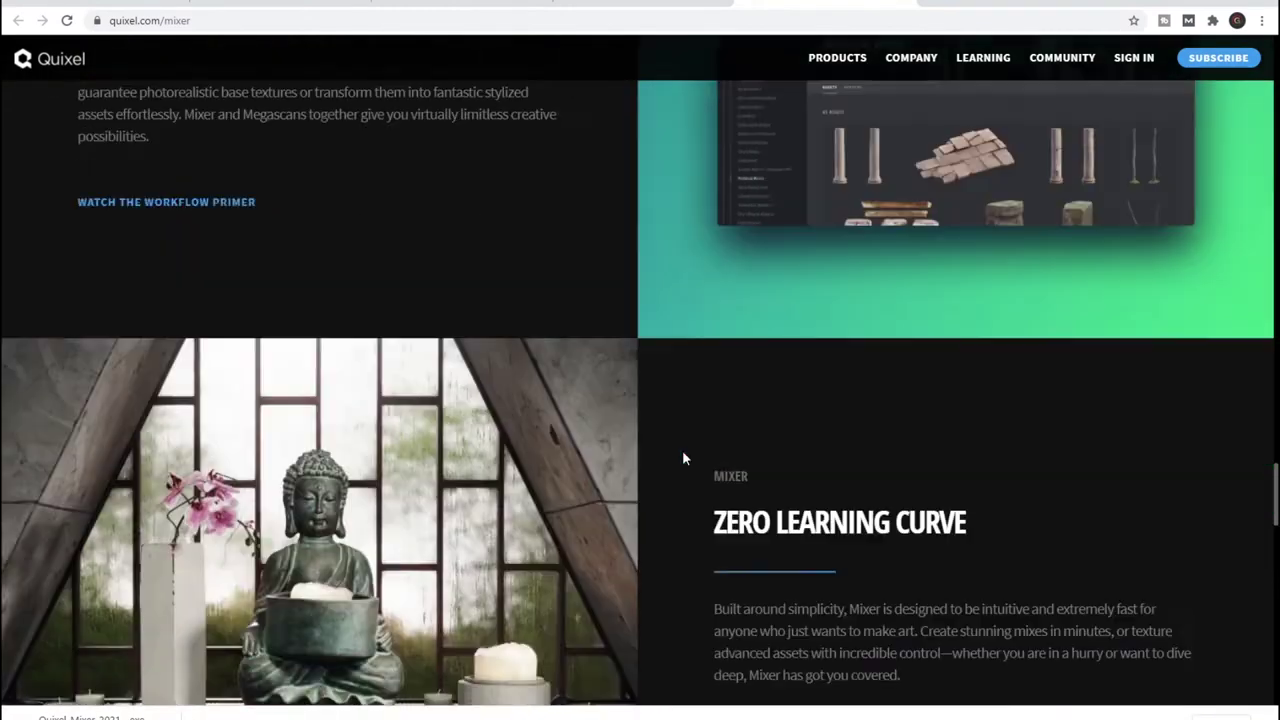
scroll(684, 458, down, 3)
scroll(684, 458, down, 4)
scroll(684, 458, down, 4)
scroll(684, 458, down, 3)
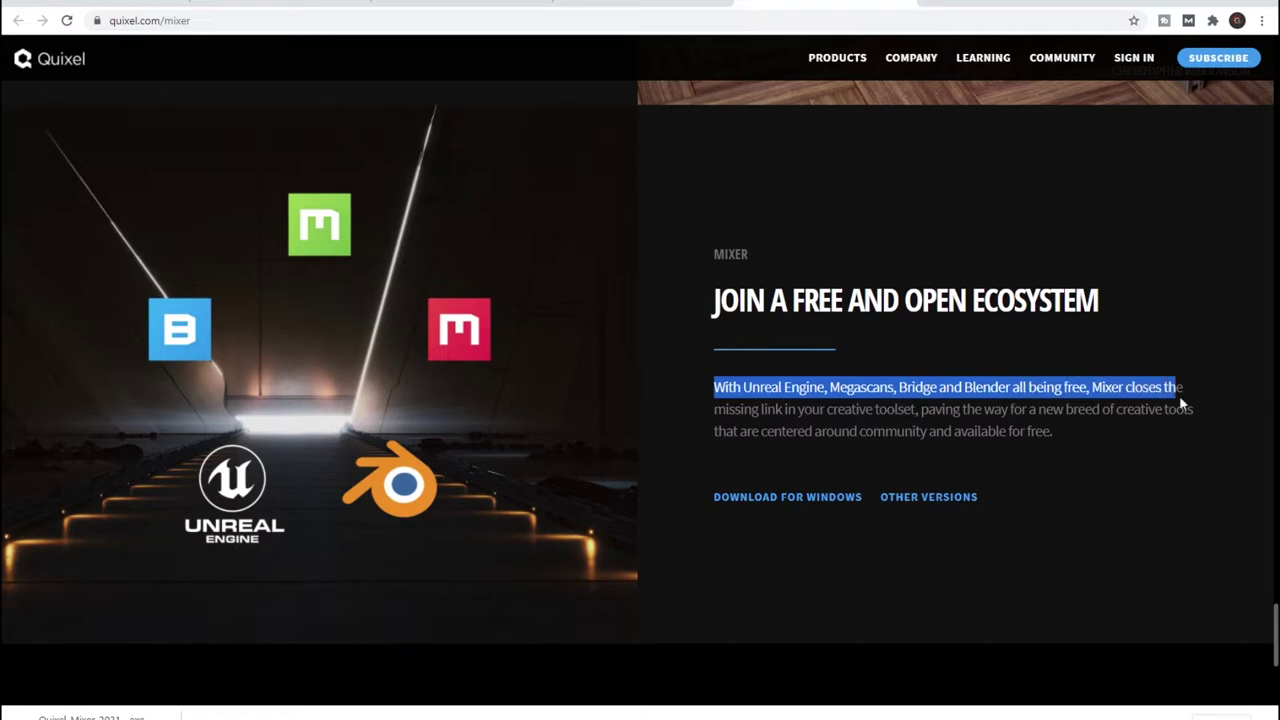
- Highlight lines of the free and open ecosystem paragraph and scroll around it
drag(1179, 397, 1182, 429)
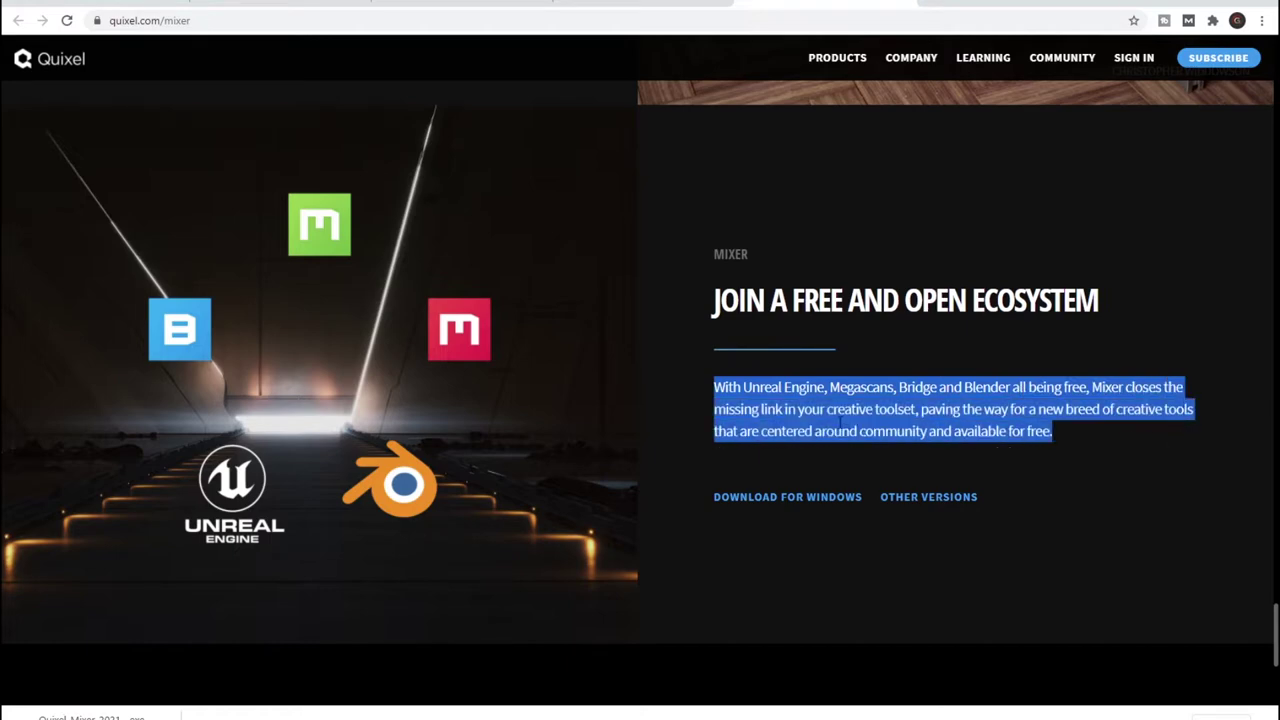
click(841, 422)
drag(728, 409, 873, 409)
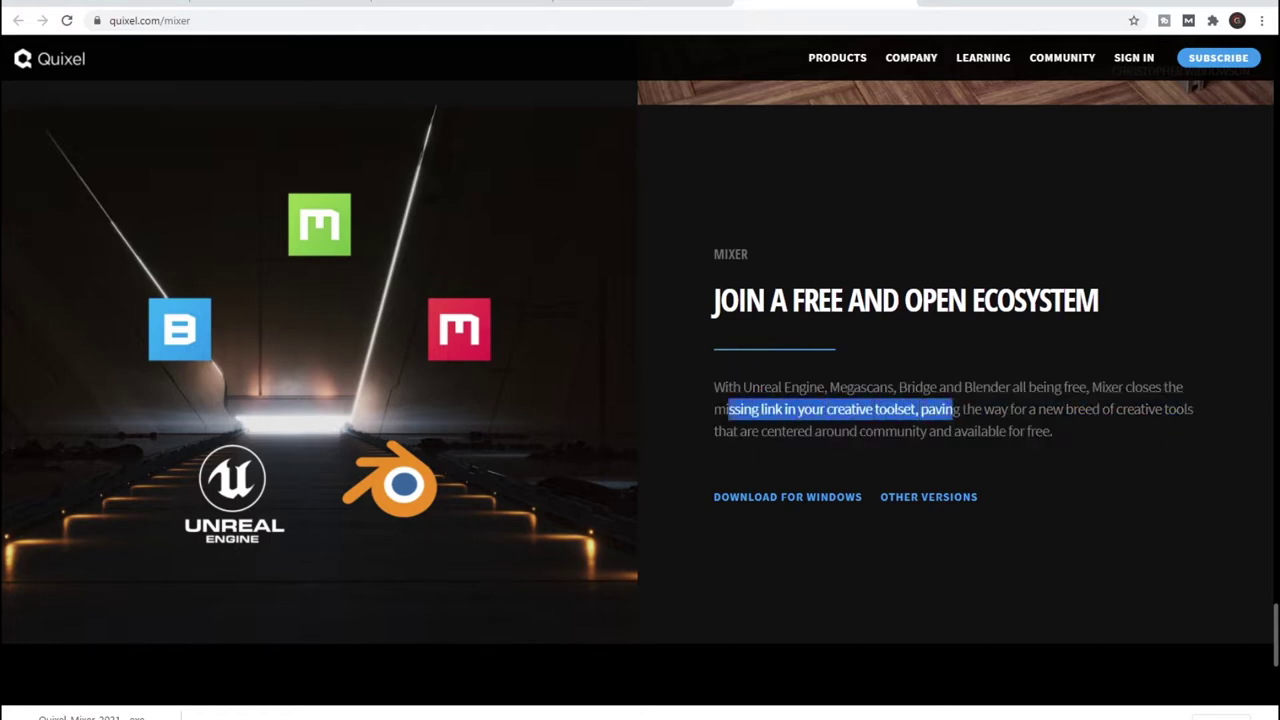
mouse_move(1035, 425)
mouse_down()
mouse_move(1076, 438)
mouse_move(1007, 450)
mouse_move(1026, 440)
mouse_up()
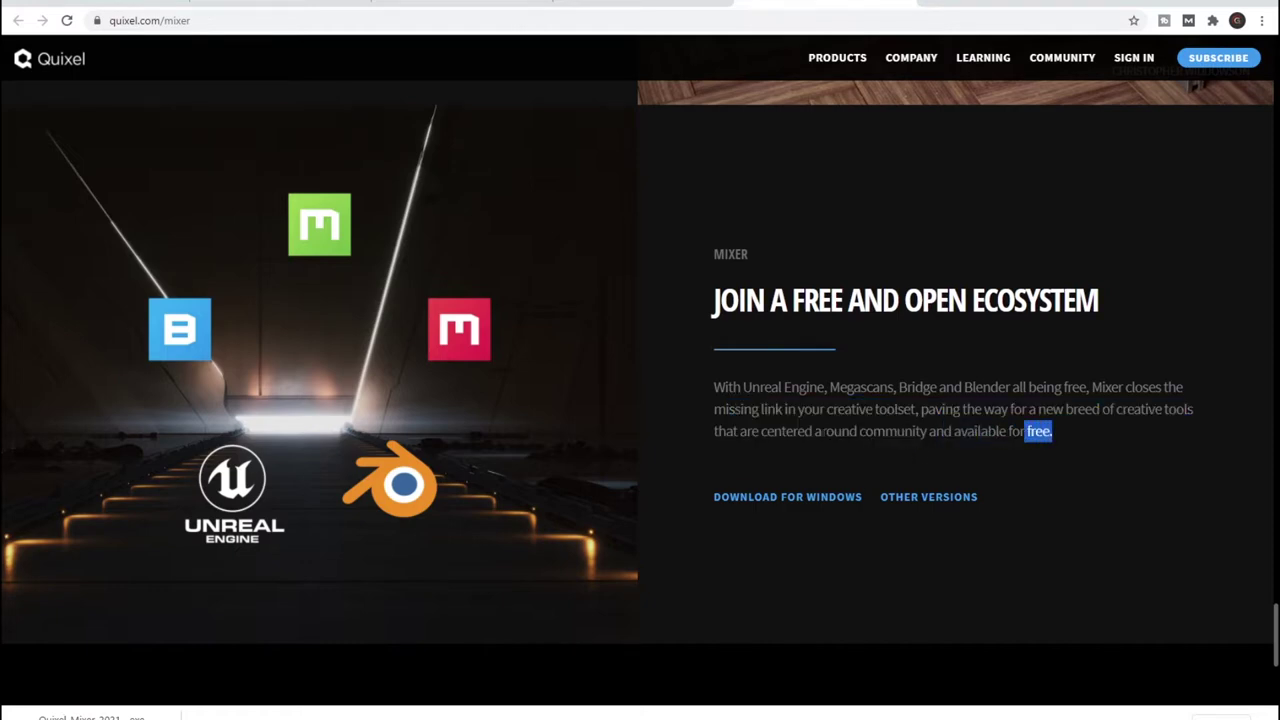
scroll(797, 405, down, 2)
scroll(797, 405, down, 2)
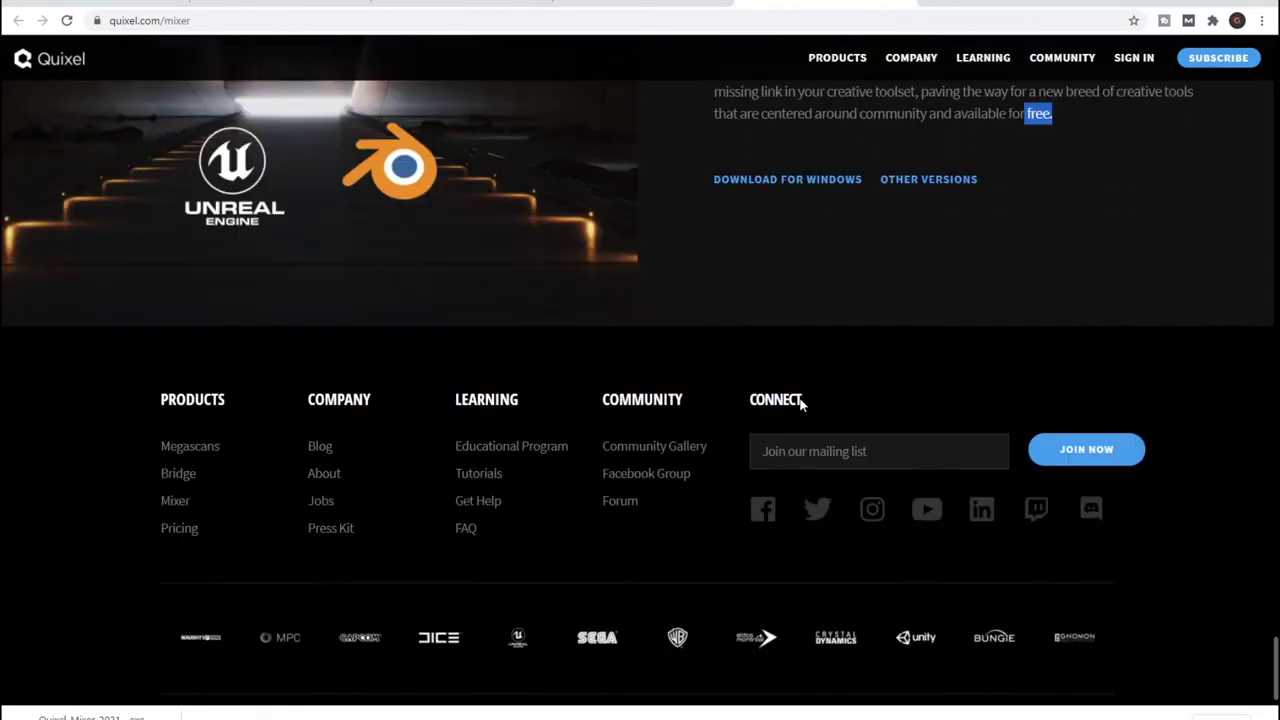
scroll(799, 397, up, 7)
scroll(740, 437, up, 1)
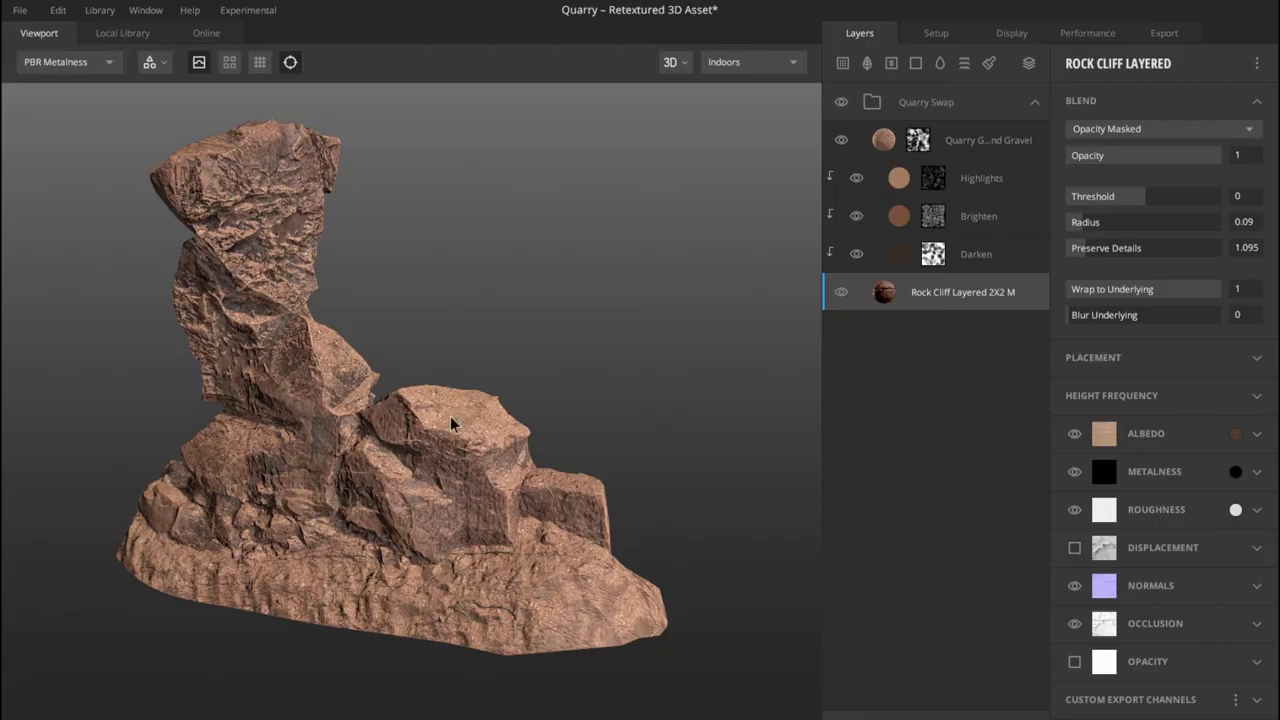
- Create a new 2048 px Untitled mix, choosing not to save the Quarry changes
drag(420, 257, 365, 207)
mouse_move(478, 293)
mouse_down()
mouse_move(720, 306)
mouse_move(400, 354)
mouse_move(201, 311)
mouse_move(263, 357)
mouse_move(560, 351)
mouse_move(160, 132)
mouse_up()
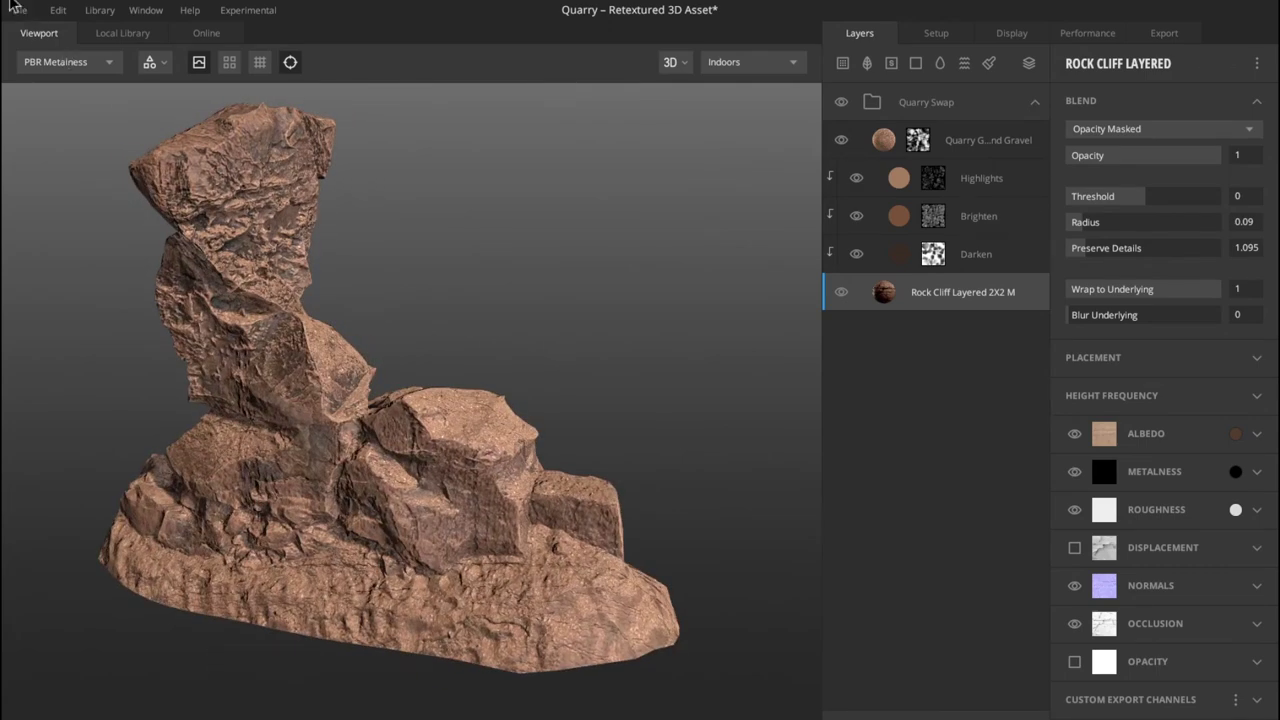
click(20, 12)
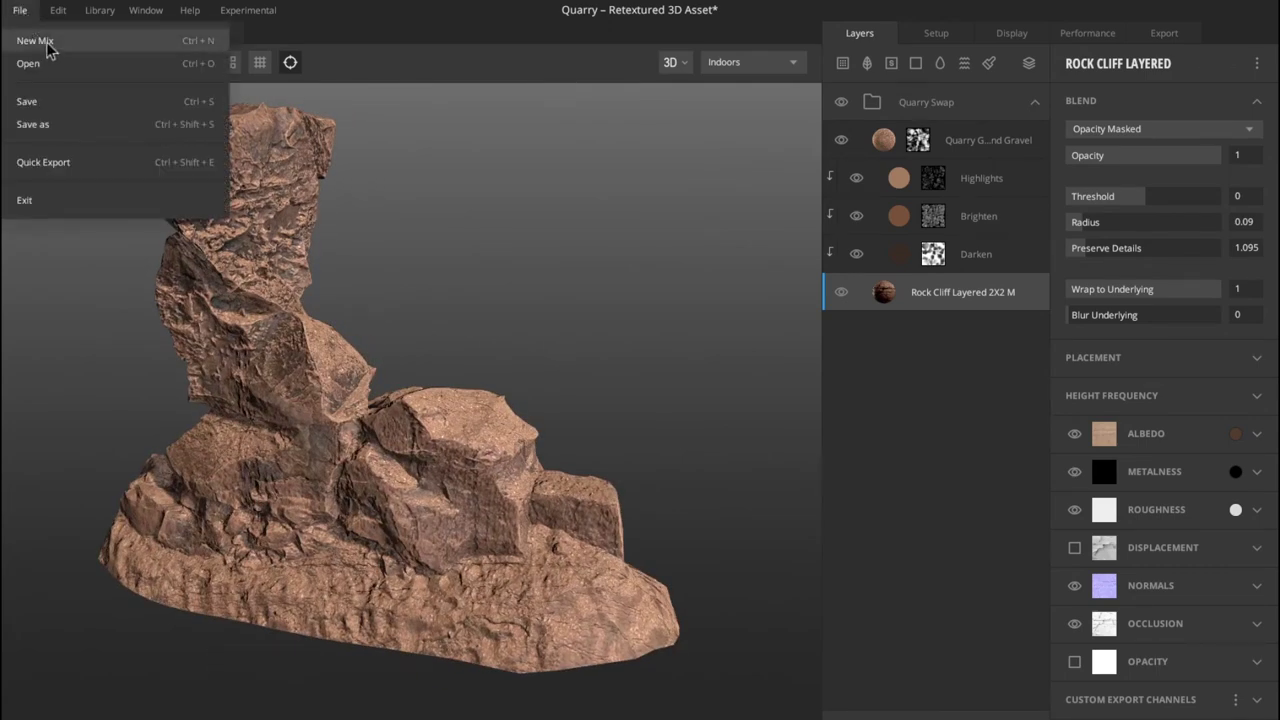
click(40, 42)
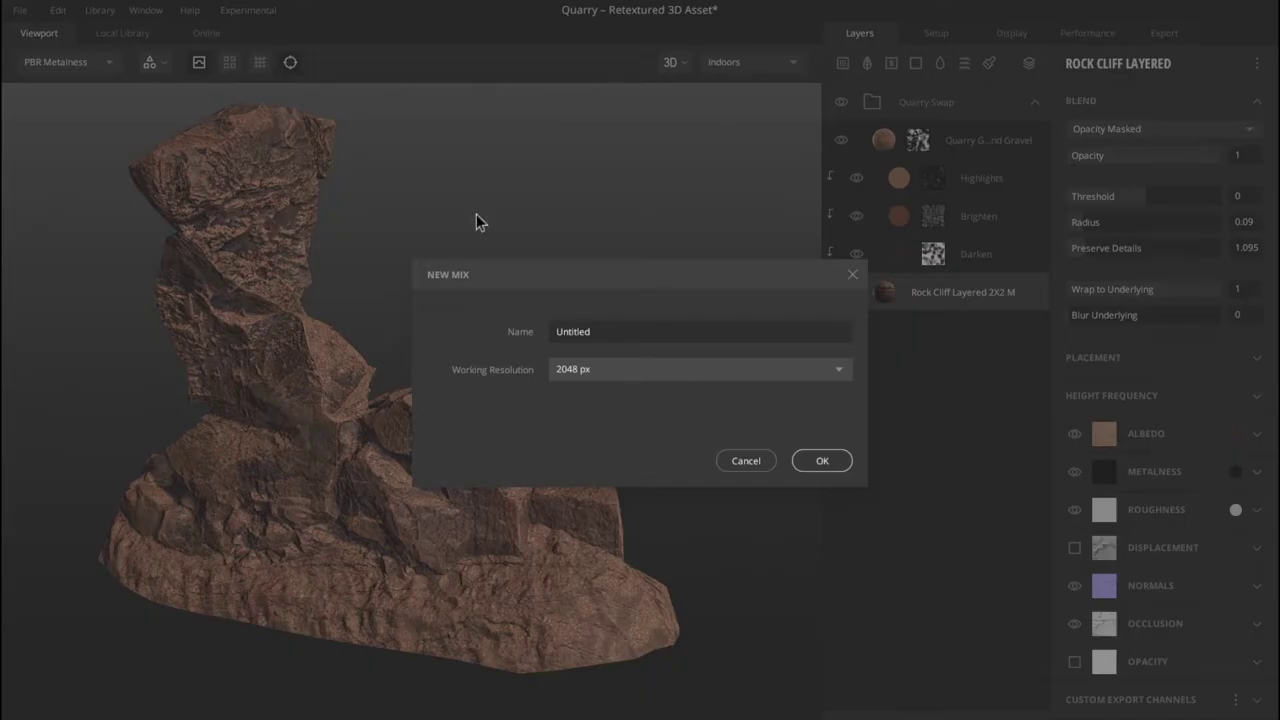
click(822, 461)
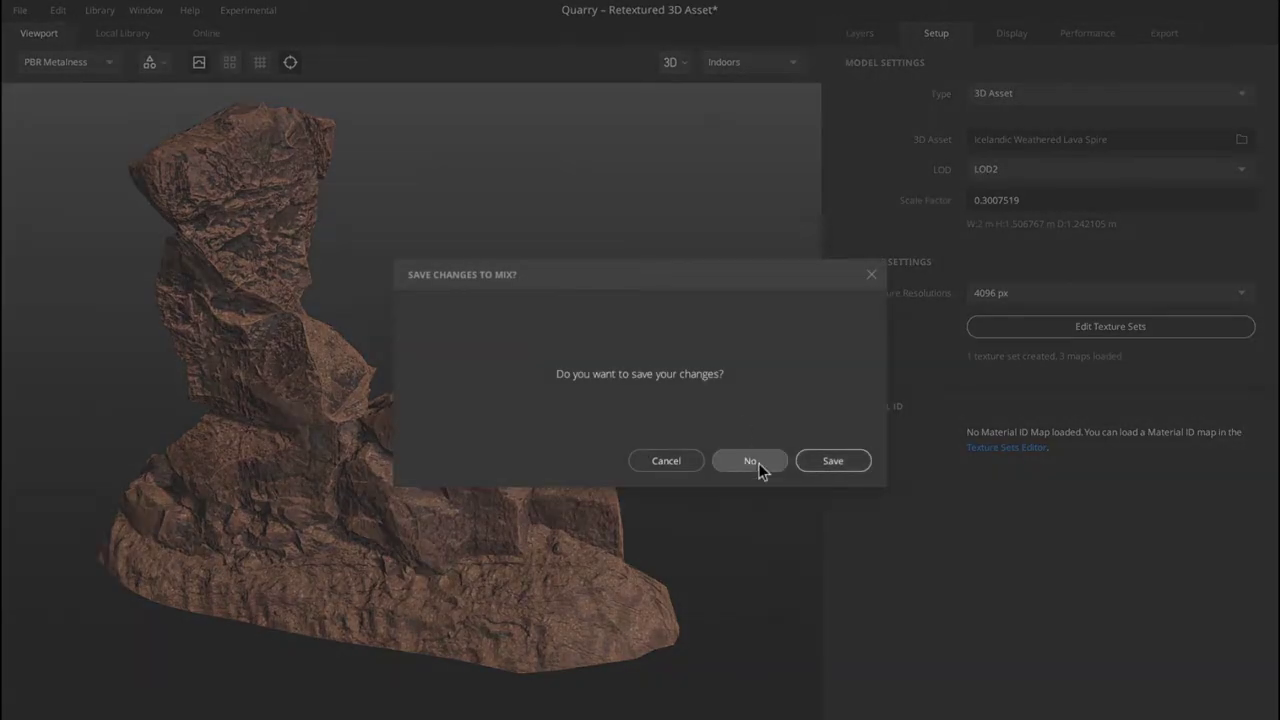
click(750, 461)
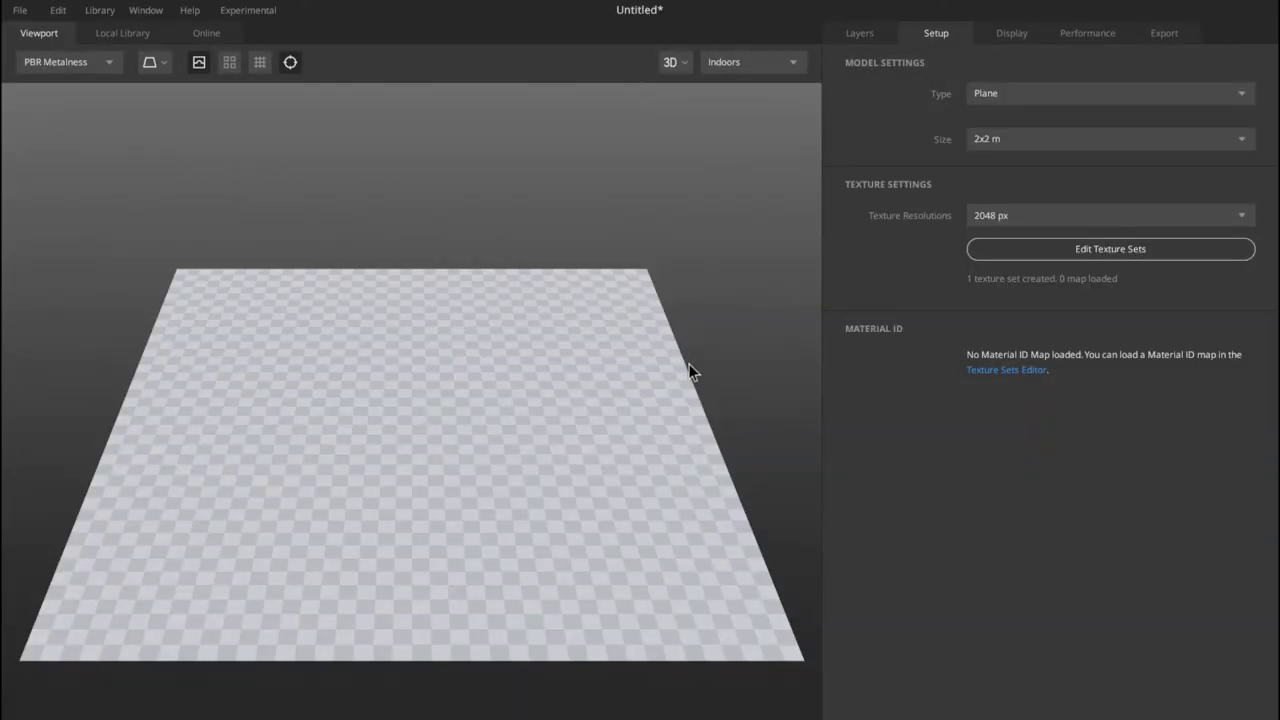
- Open the texture sets editor and lighting list, then switch the viewport to 2D and back to 3D
mouse_move(722, 344)
mouse_down()
mouse_move(542, 357)
mouse_move(505, 331)
mouse_move(519, 316)
mouse_move(559, 362)
mouse_move(514, 291)
mouse_move(529, 286)
mouse_up()
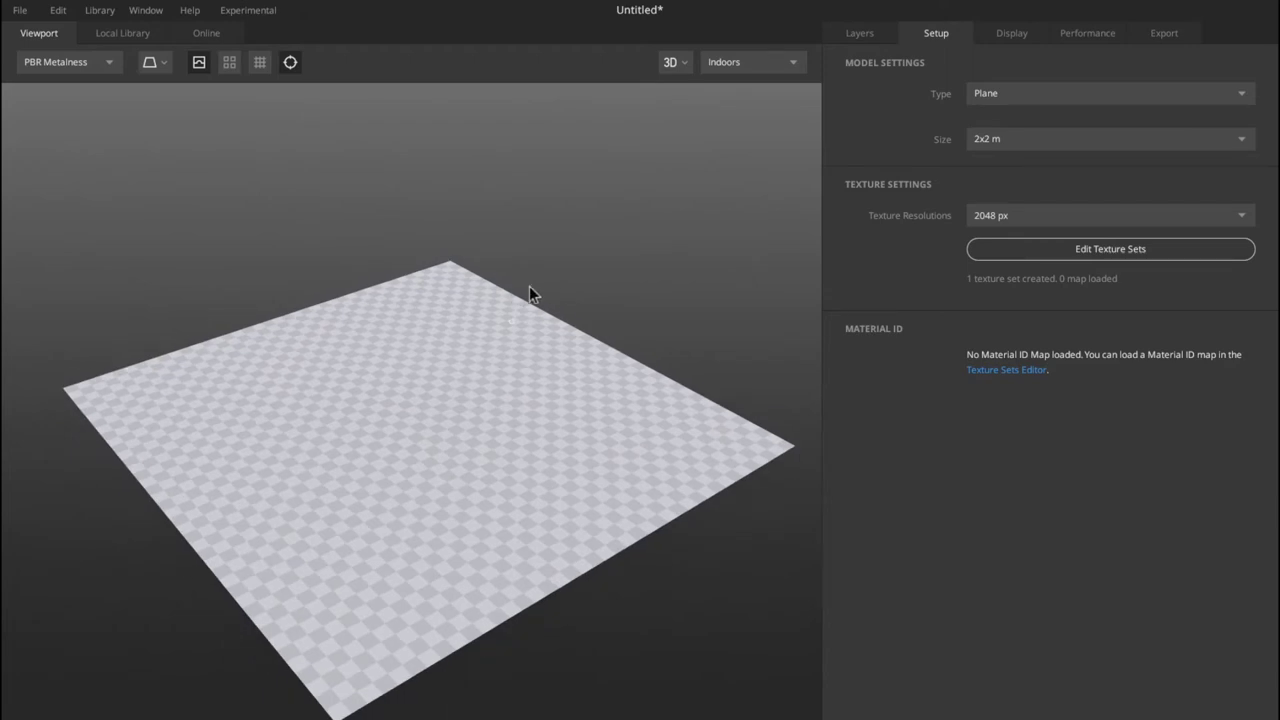
click(1063, 249)
click(729, 66)
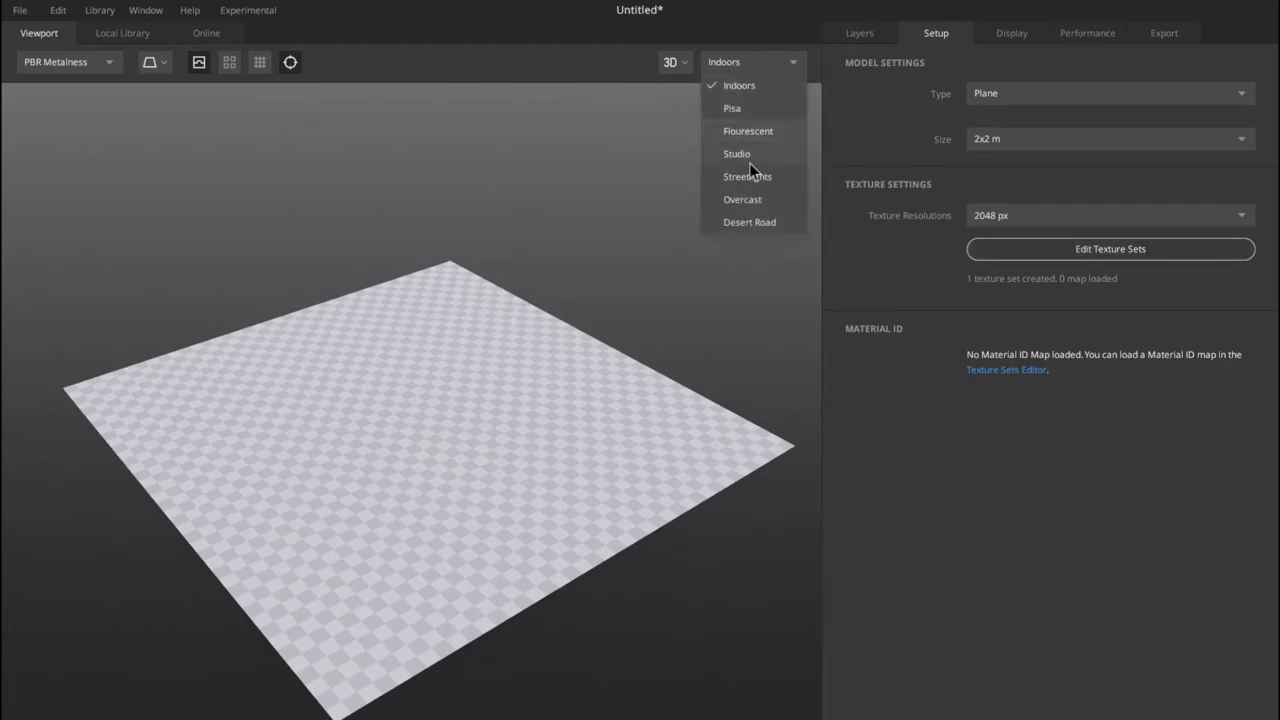
click(682, 62)
click(682, 62)
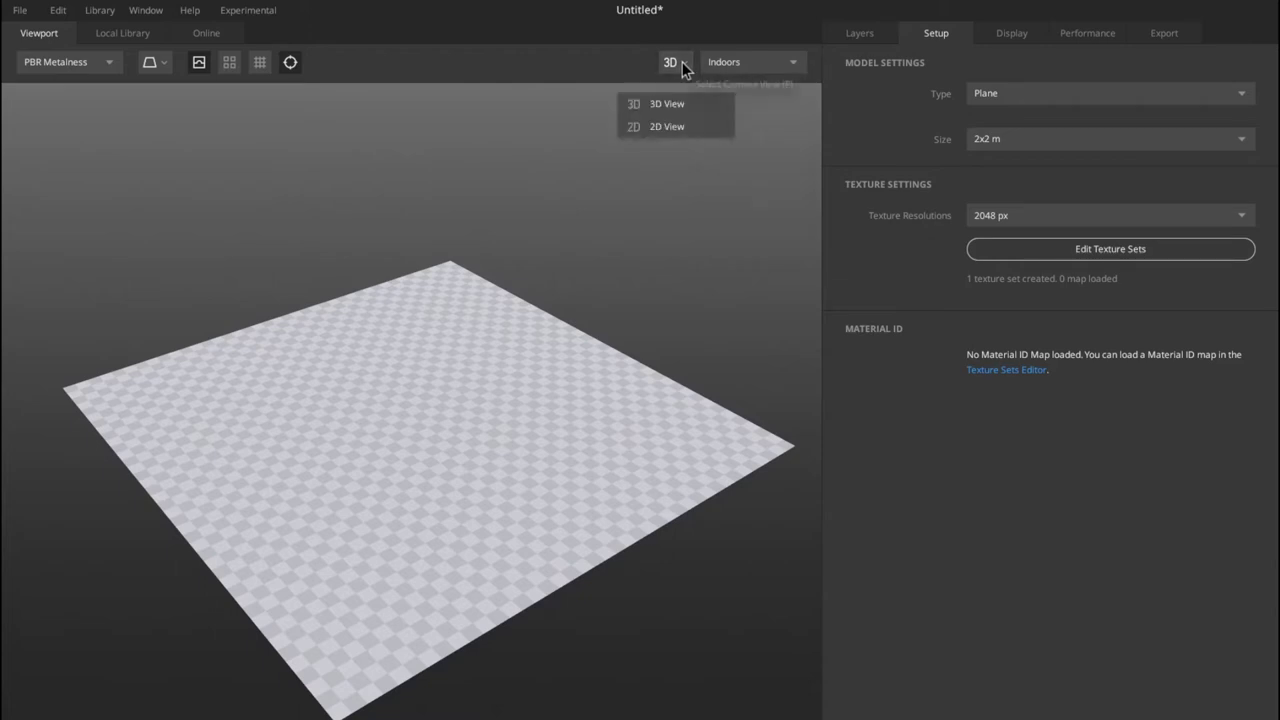
click(668, 124)
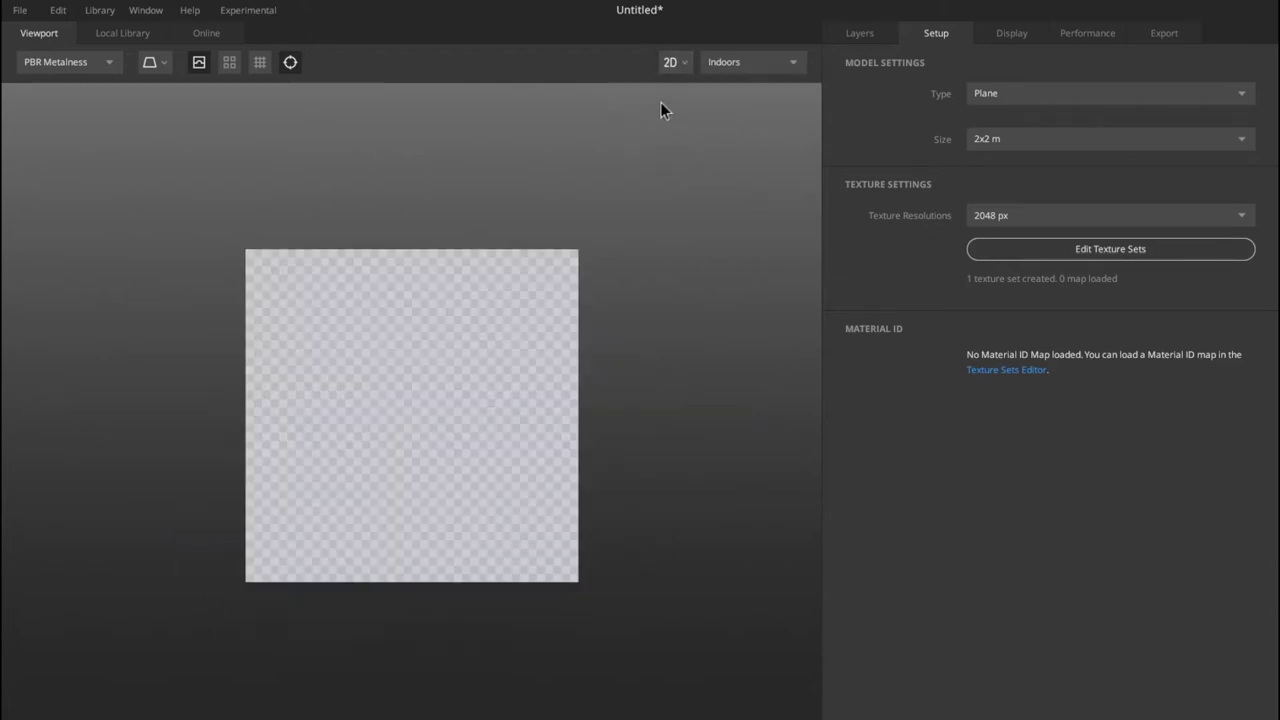
click(679, 64)
click(687, 110)
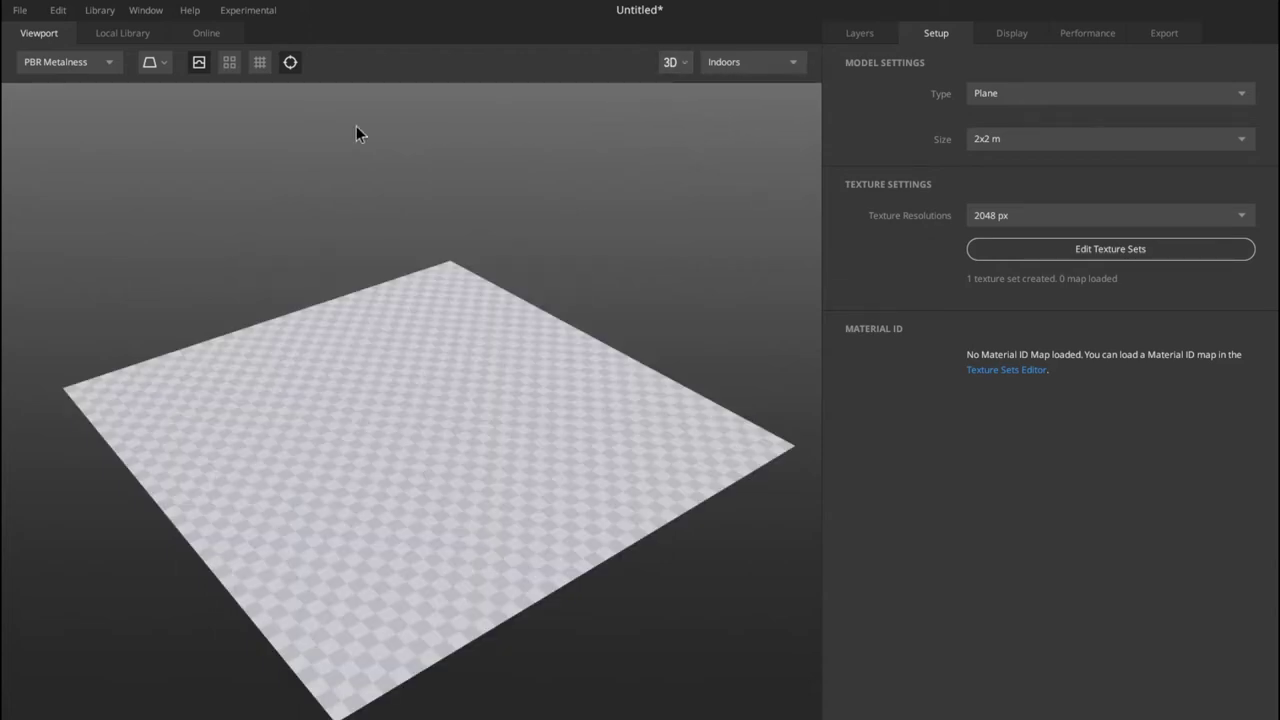
- Preview the Roughness, then Albedo channel, return to PBR Metalness, and show the Local Library
click(106, 63)
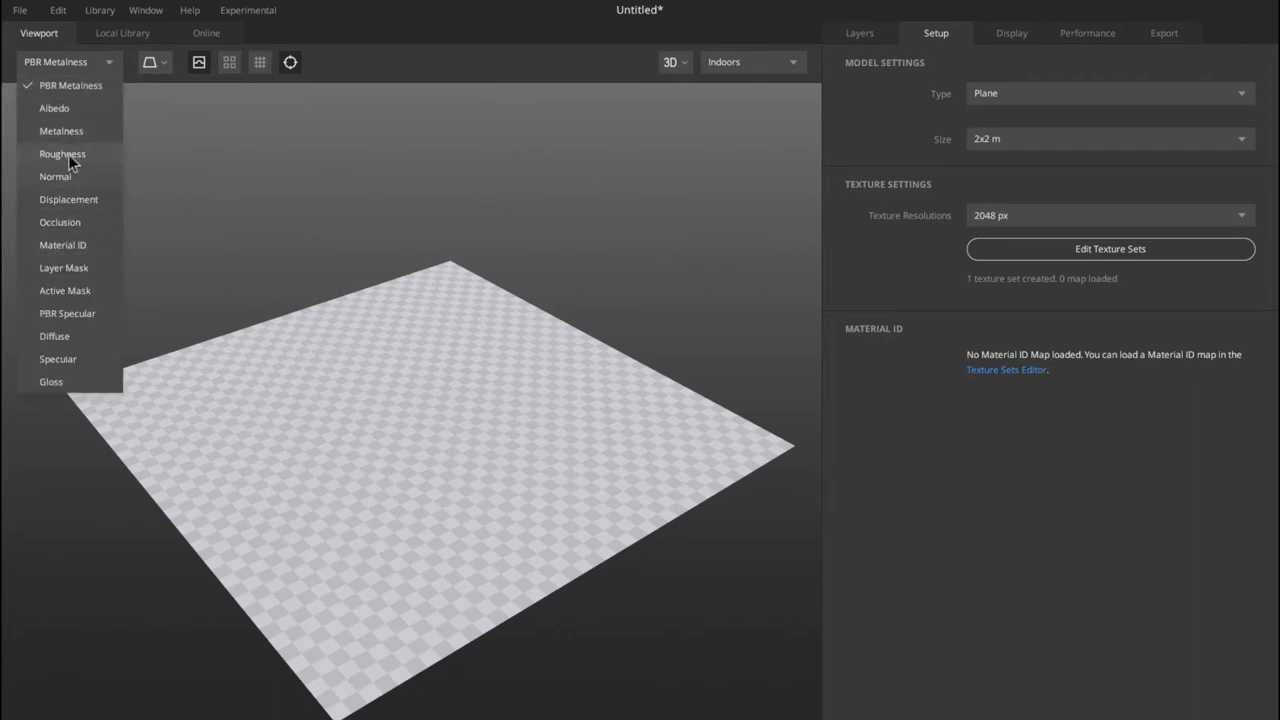
click(68, 154)
click(77, 62)
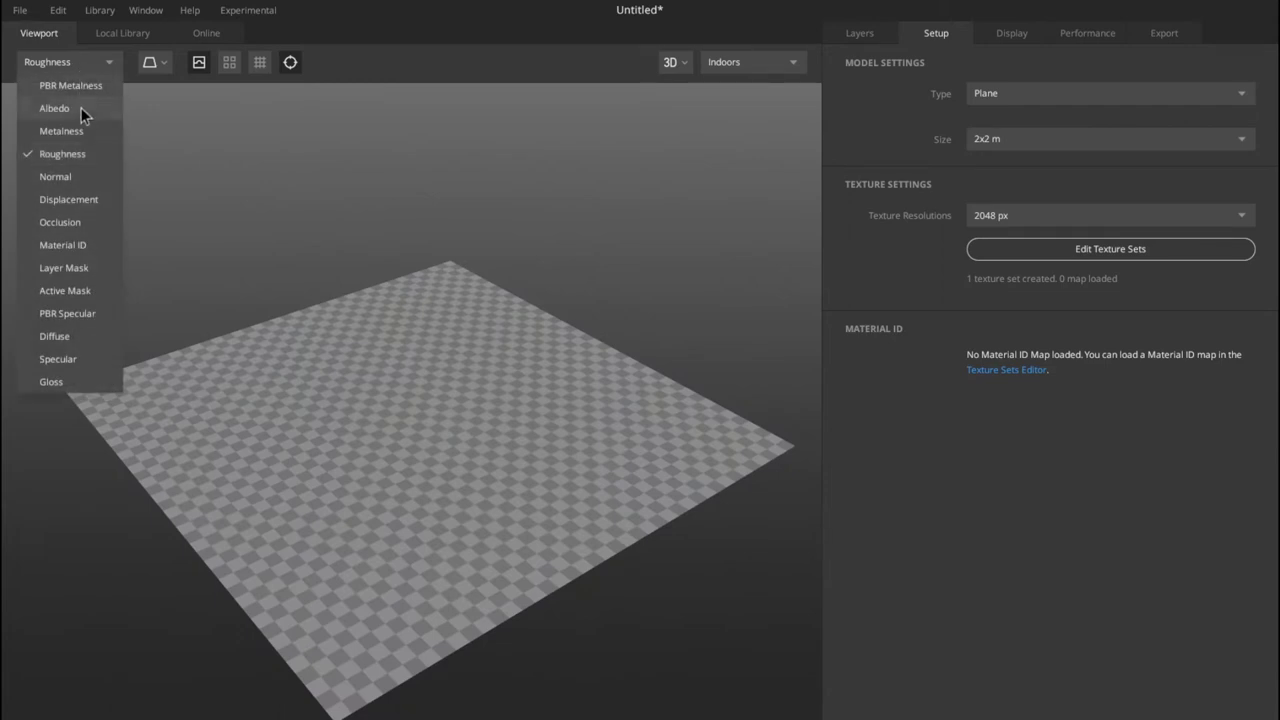
click(81, 107)
click(83, 63)
click(84, 87)
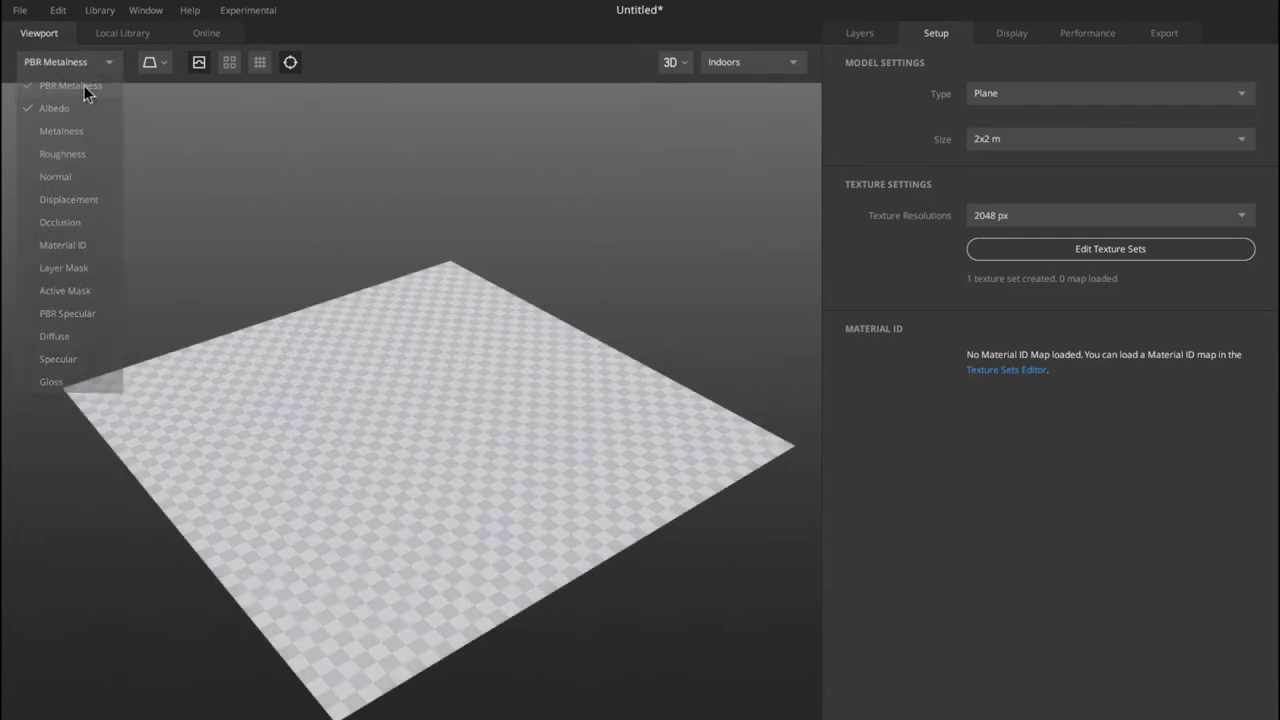
click(136, 34)
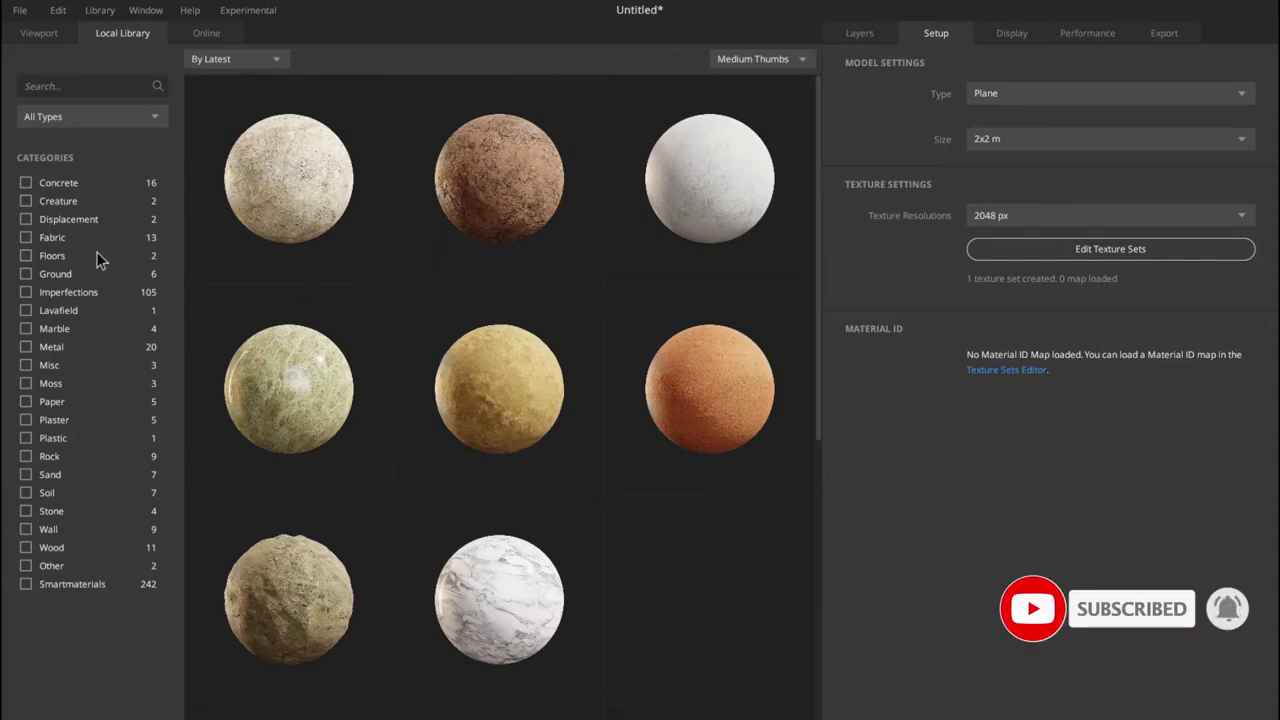
- Filter the local library to the Concrete category and apply Old Concrete to the plane
scroll(510, 438, down, 5)
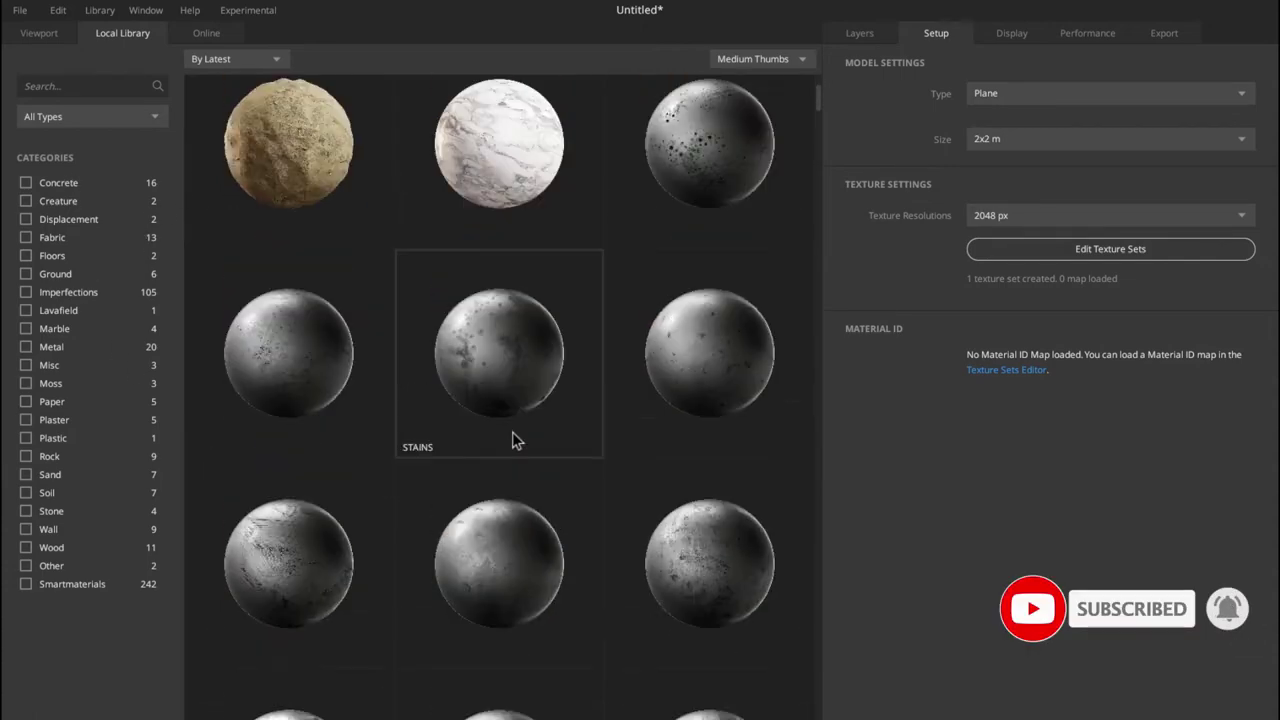
scroll(512, 434, down, 2)
scroll(513, 432, up, 3)
scroll(513, 432, up, 2)
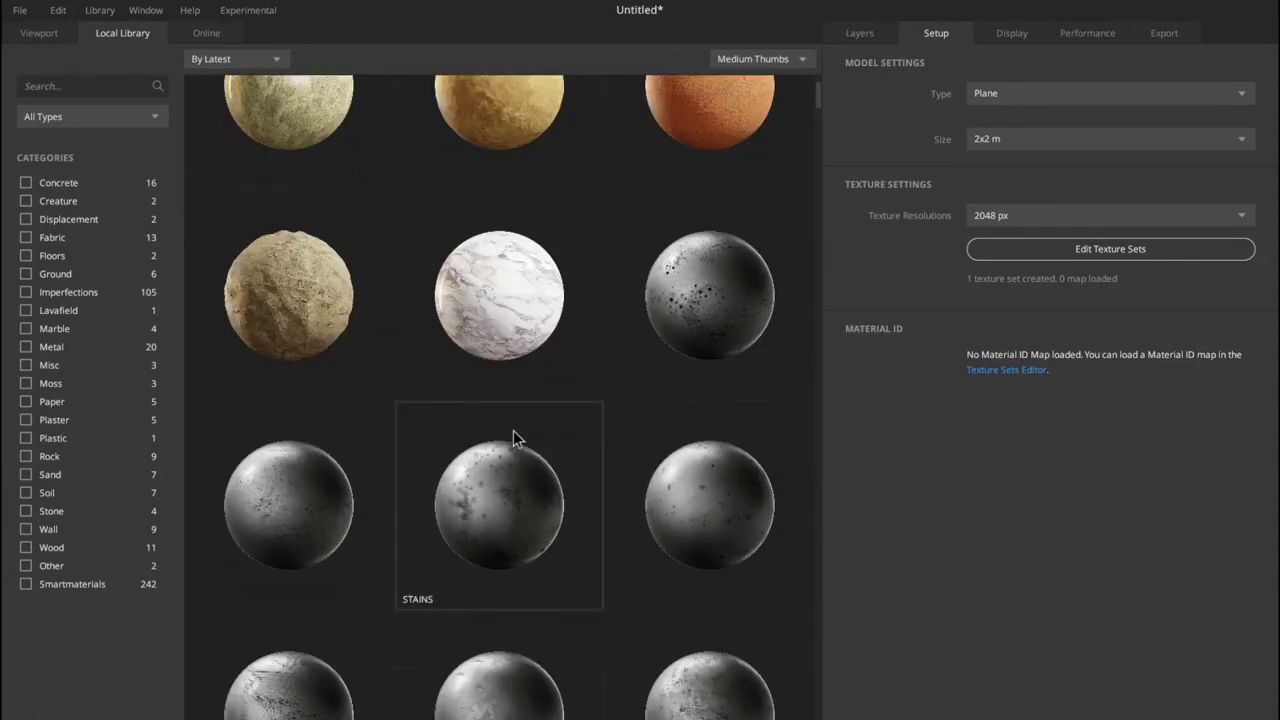
scroll(513, 432, up, 1)
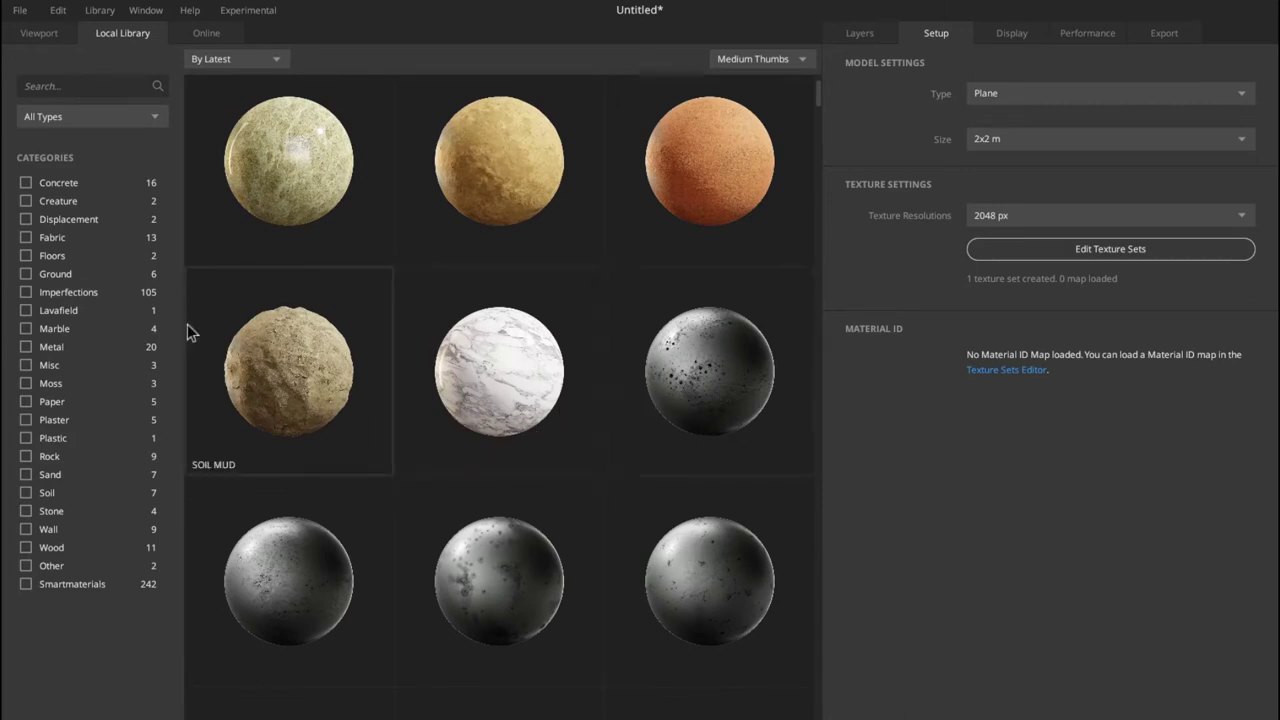
click(27, 184)
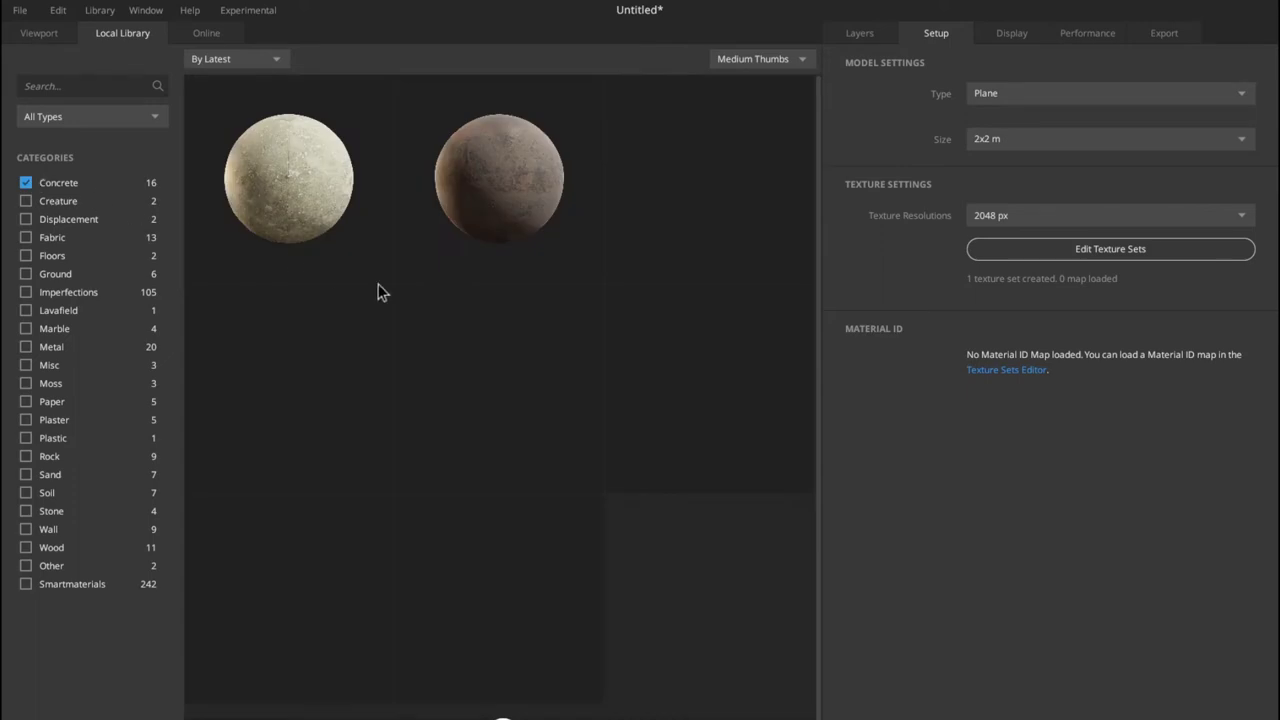
scroll(467, 295, down, 2)
scroll(545, 319, down, 3)
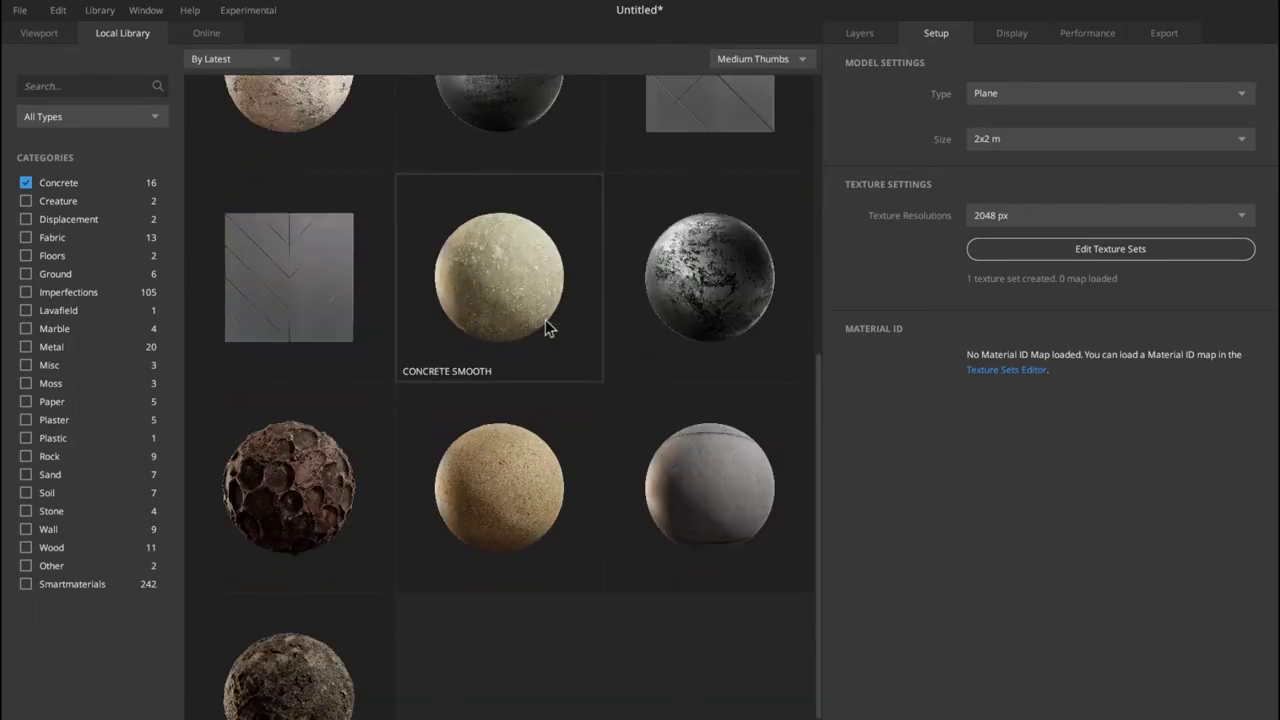
scroll(545, 319, down, 1)
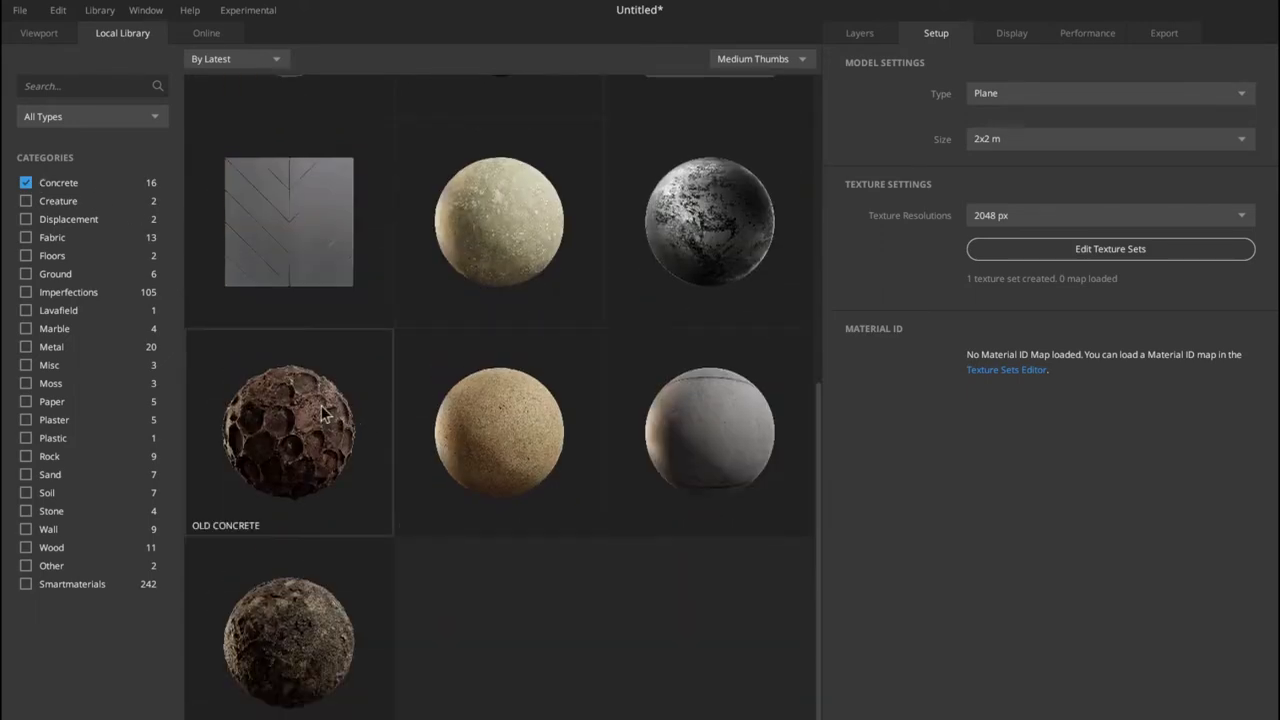
double_click(321, 413)
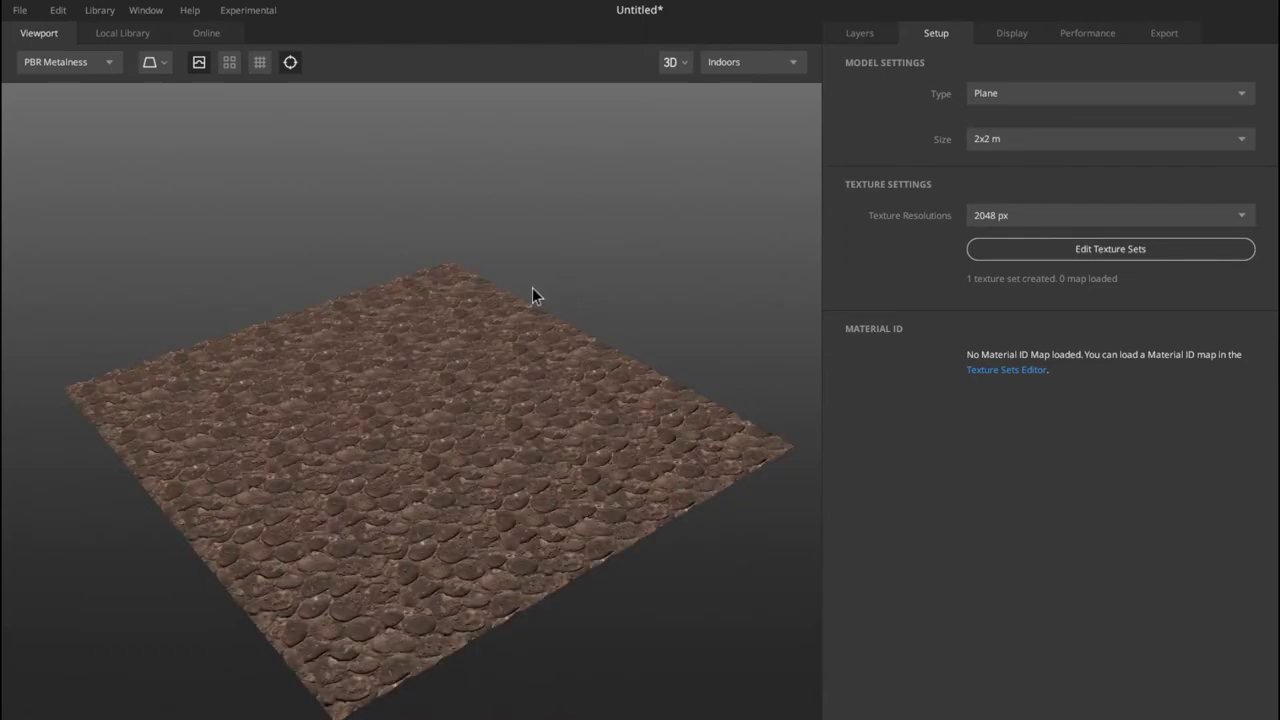
scroll(538, 350, up, 3)
scroll(539, 351, down, 4)
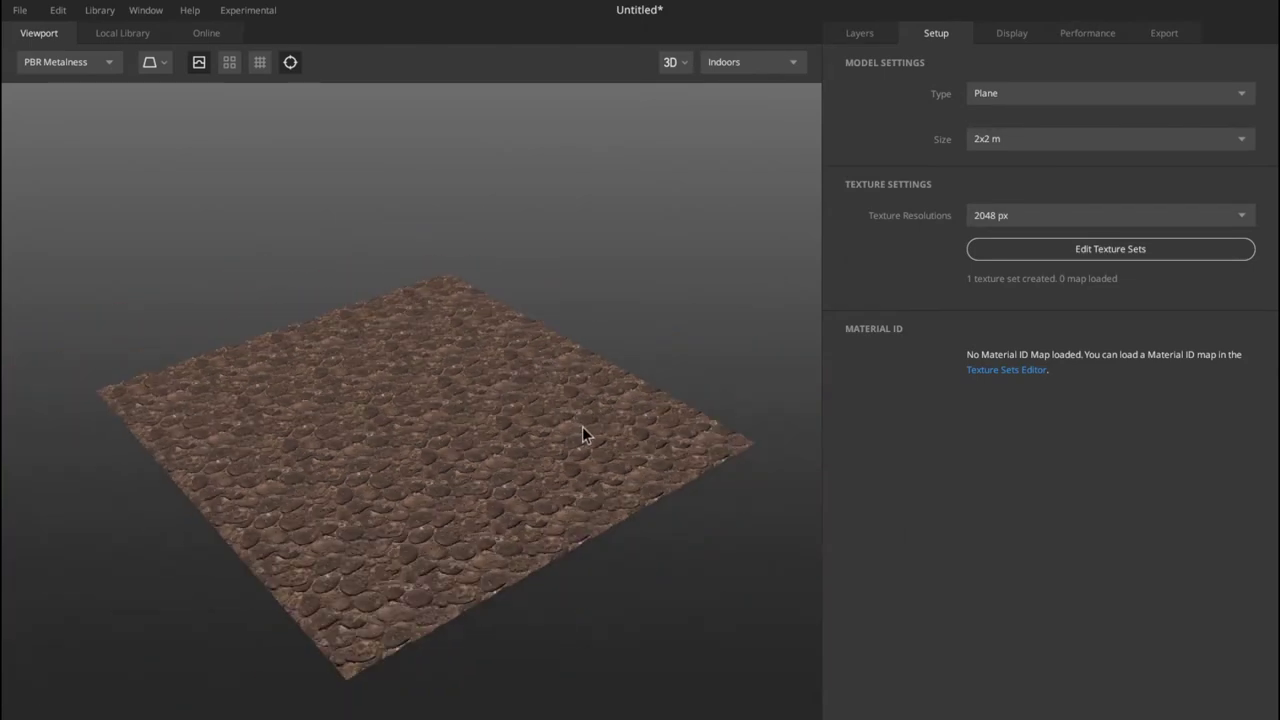
mouse_move(568, 414)
mouse_down()
mouse_move(495, 326)
mouse_move(504, 192)
mouse_move(537, 328)
mouse_move(576, 320)
mouse_up()
mouse_move(517, 372)
mouse_down()
mouse_move(572, 490)
mouse_move(543, 401)
mouse_move(569, 432)
mouse_move(802, 353)
mouse_up()
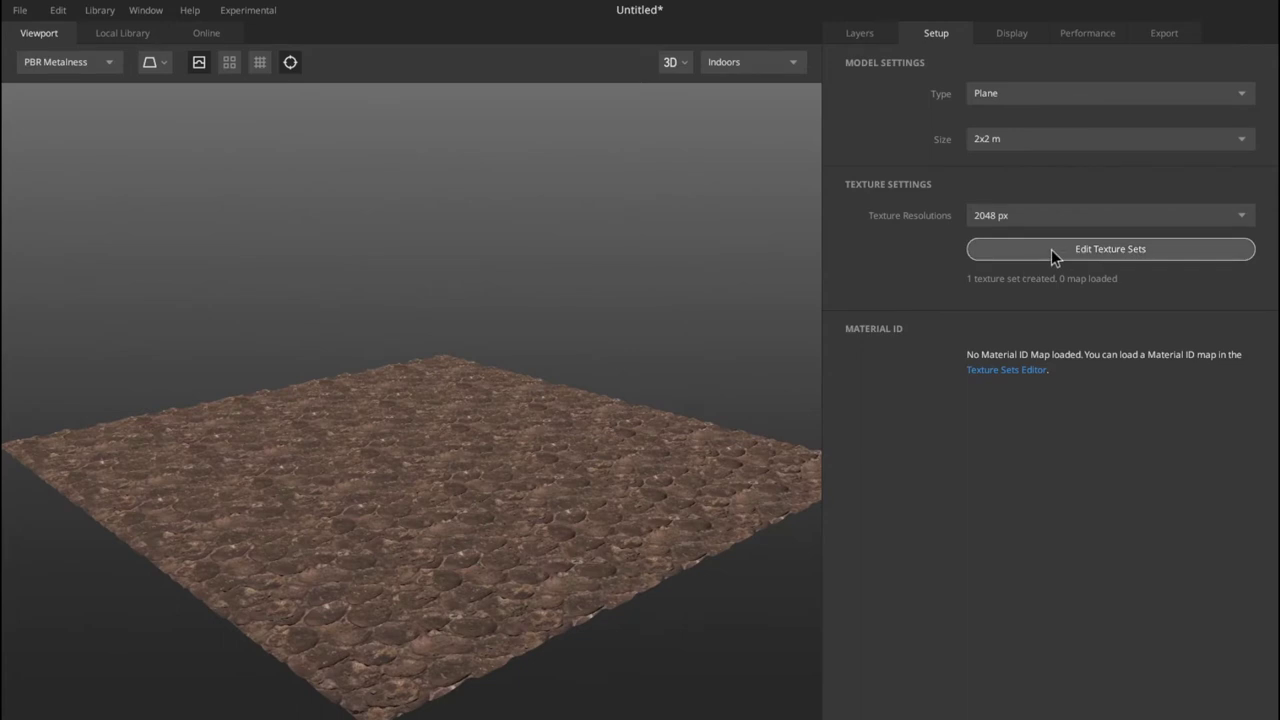
click(1051, 249)
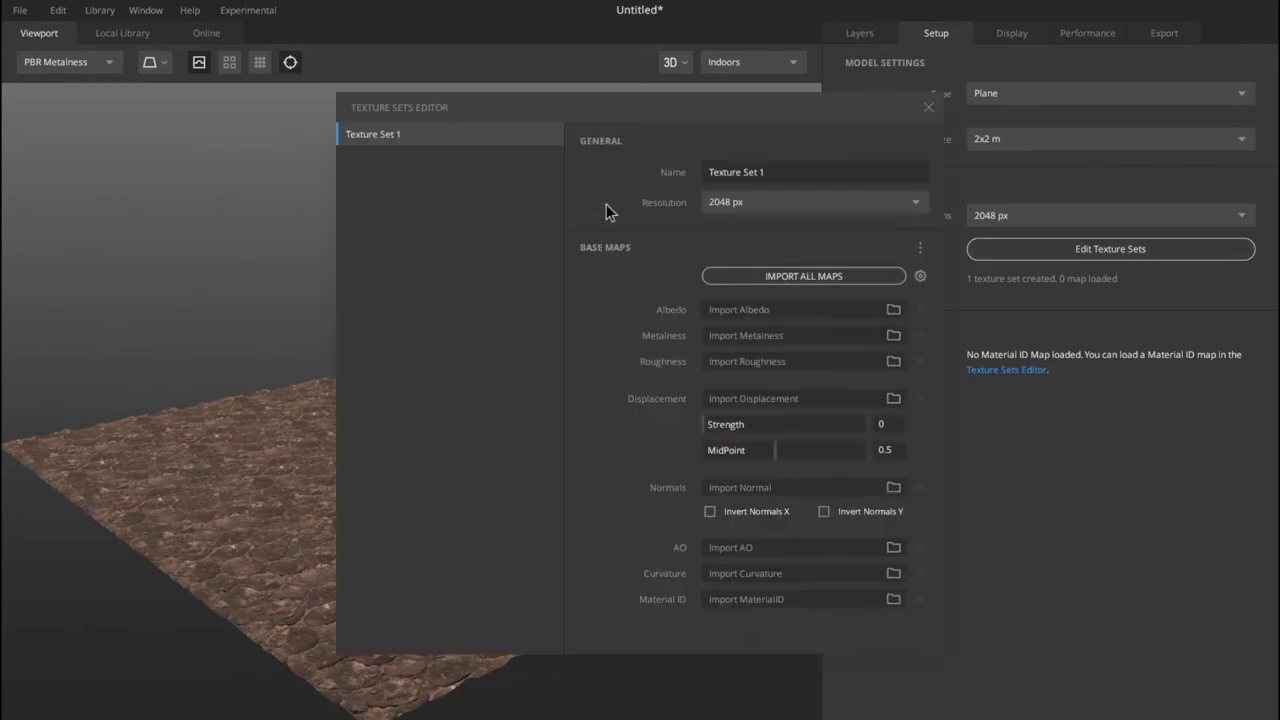
click(804, 205)
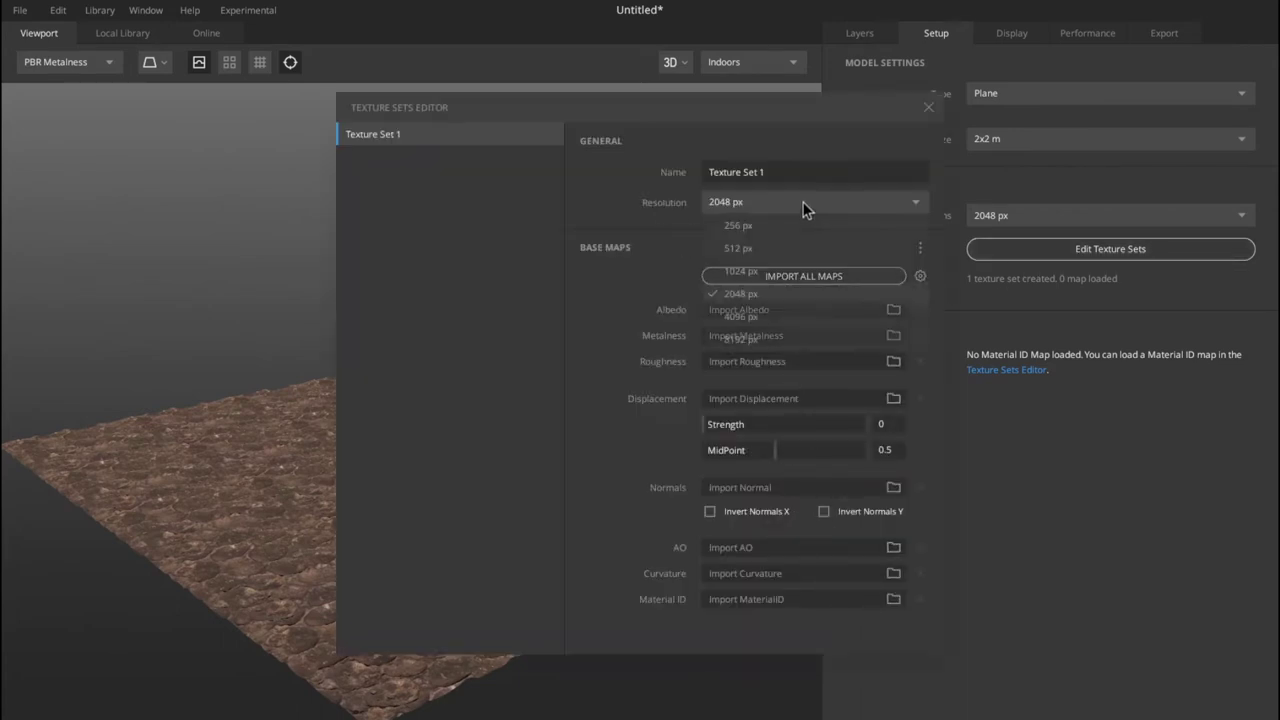
click(590, 310)
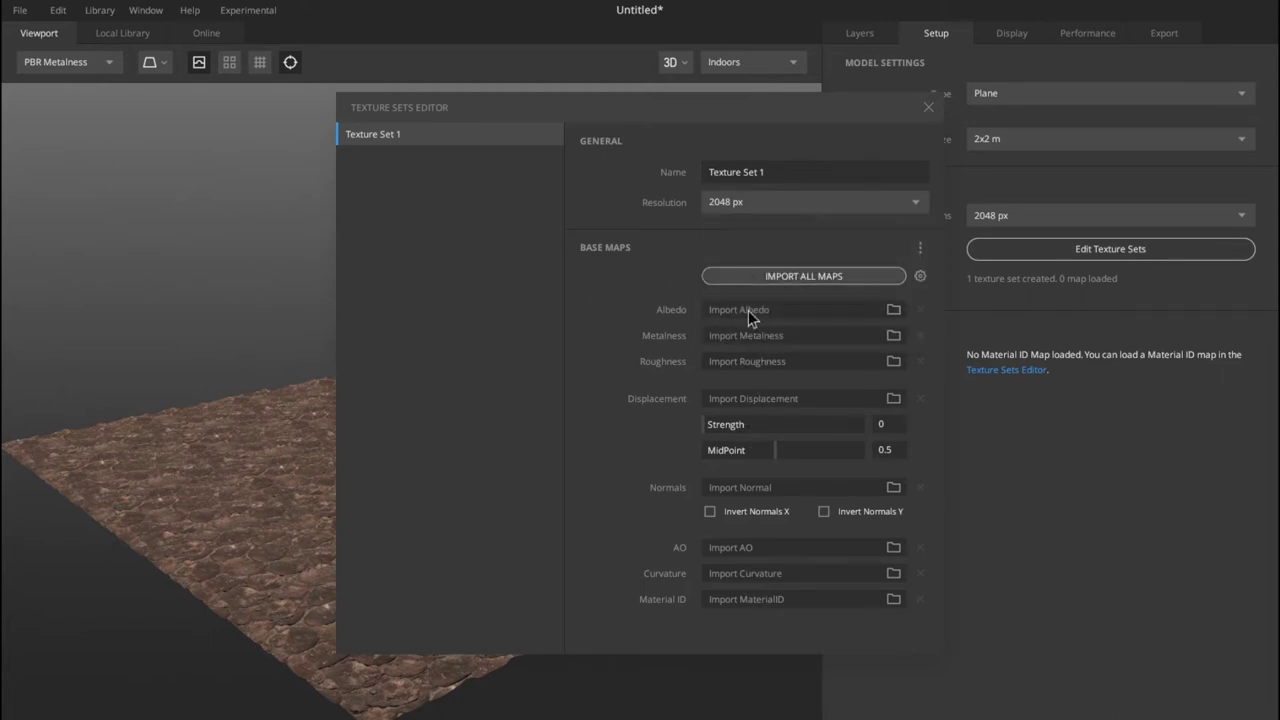
click(818, 276)
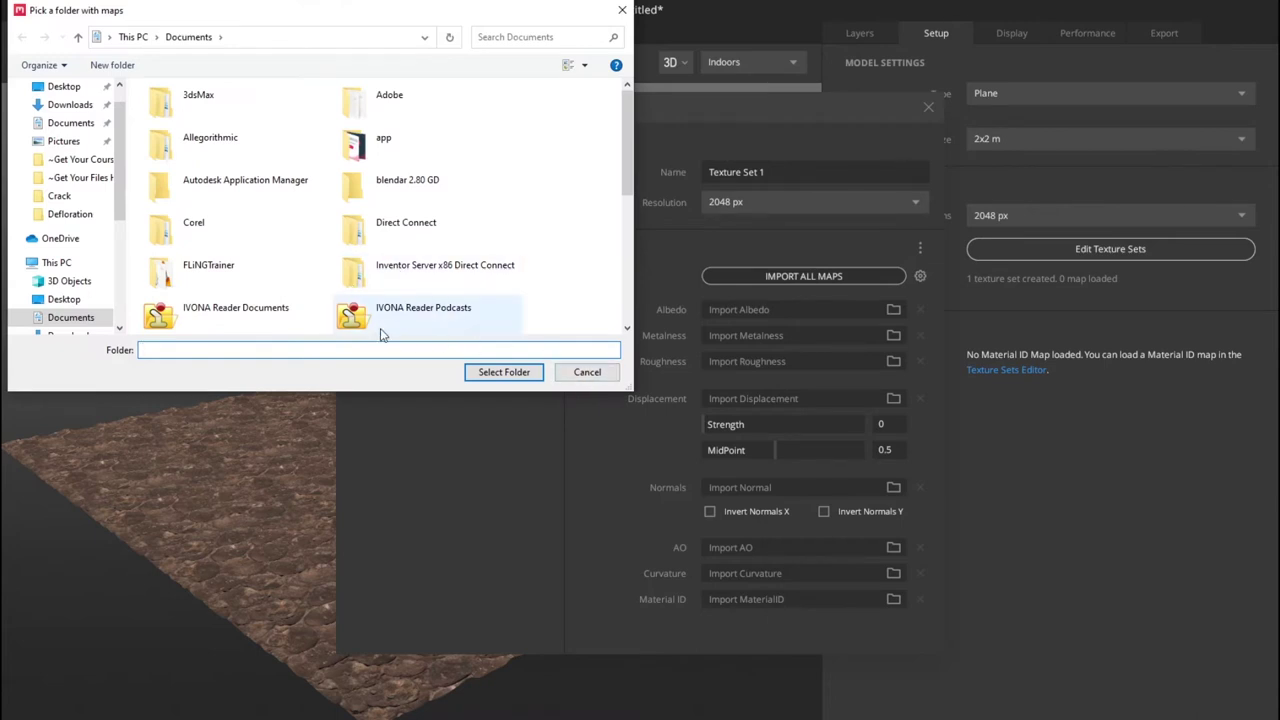
click(588, 372)
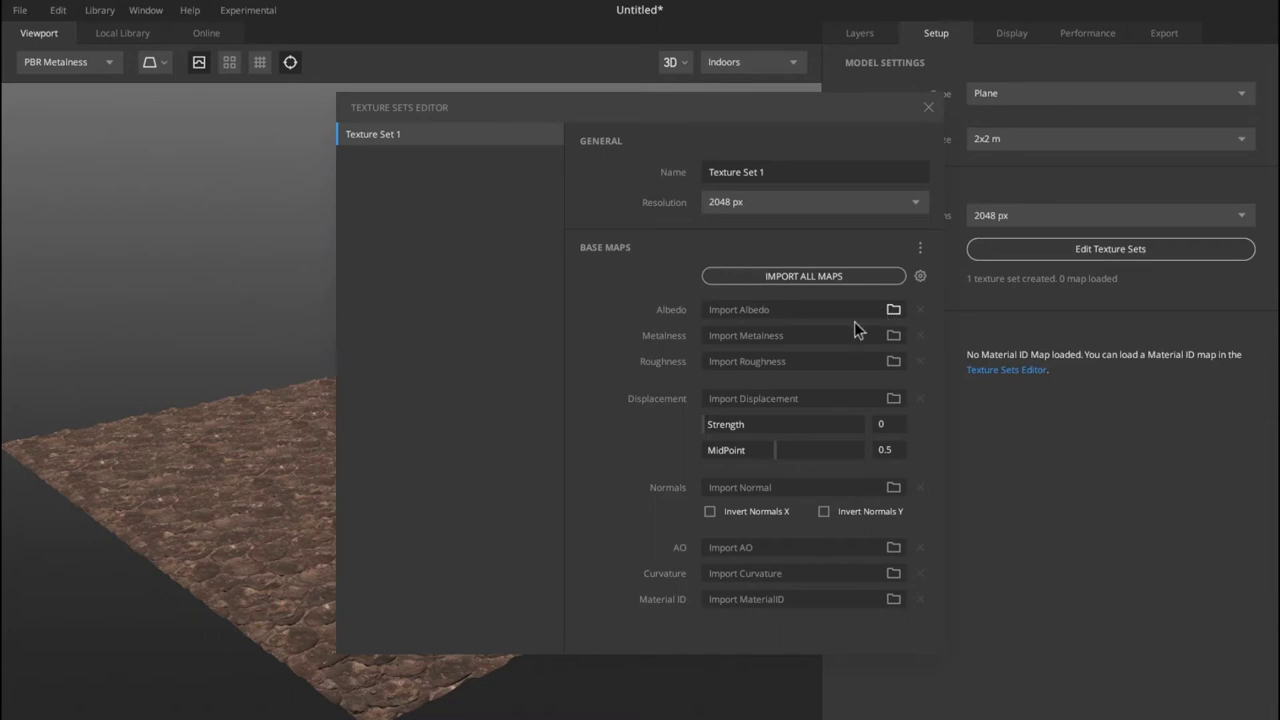
click(776, 367)
click(585, 366)
click(928, 108)
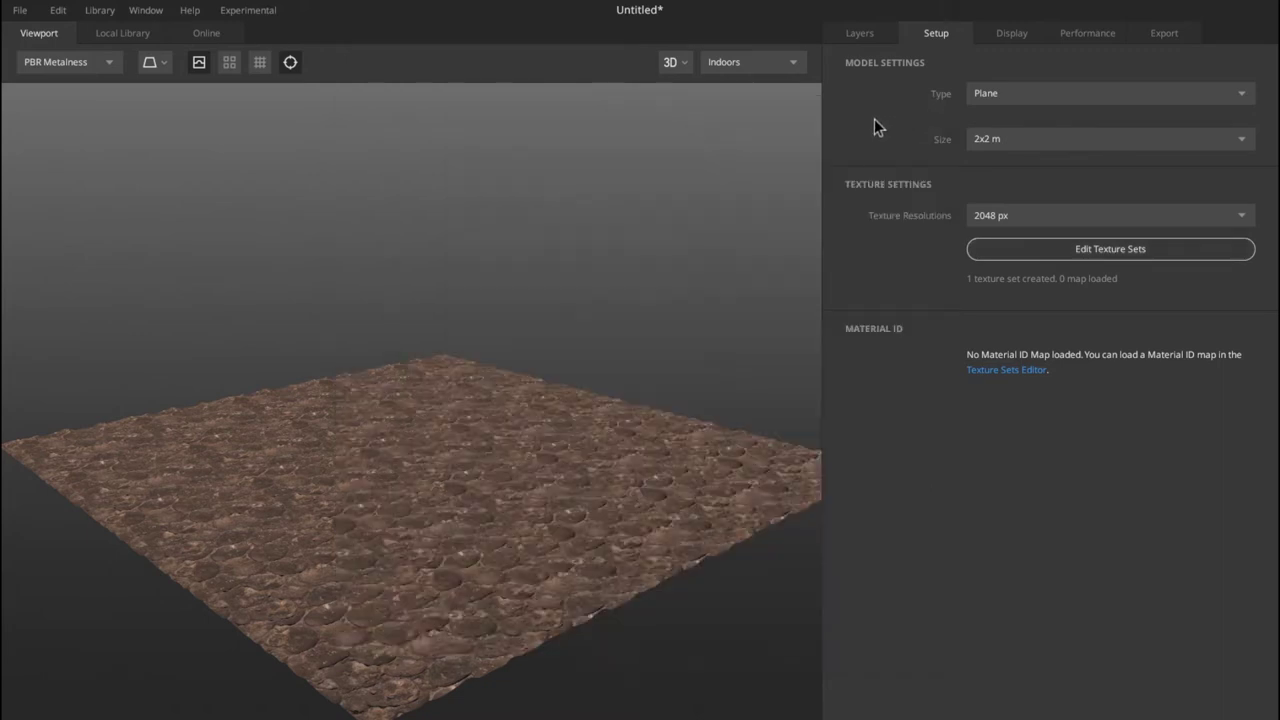
- Try Flat and Skybox viewport backgrounds in the Display settings, then restore the Gradient background
click(1010, 40)
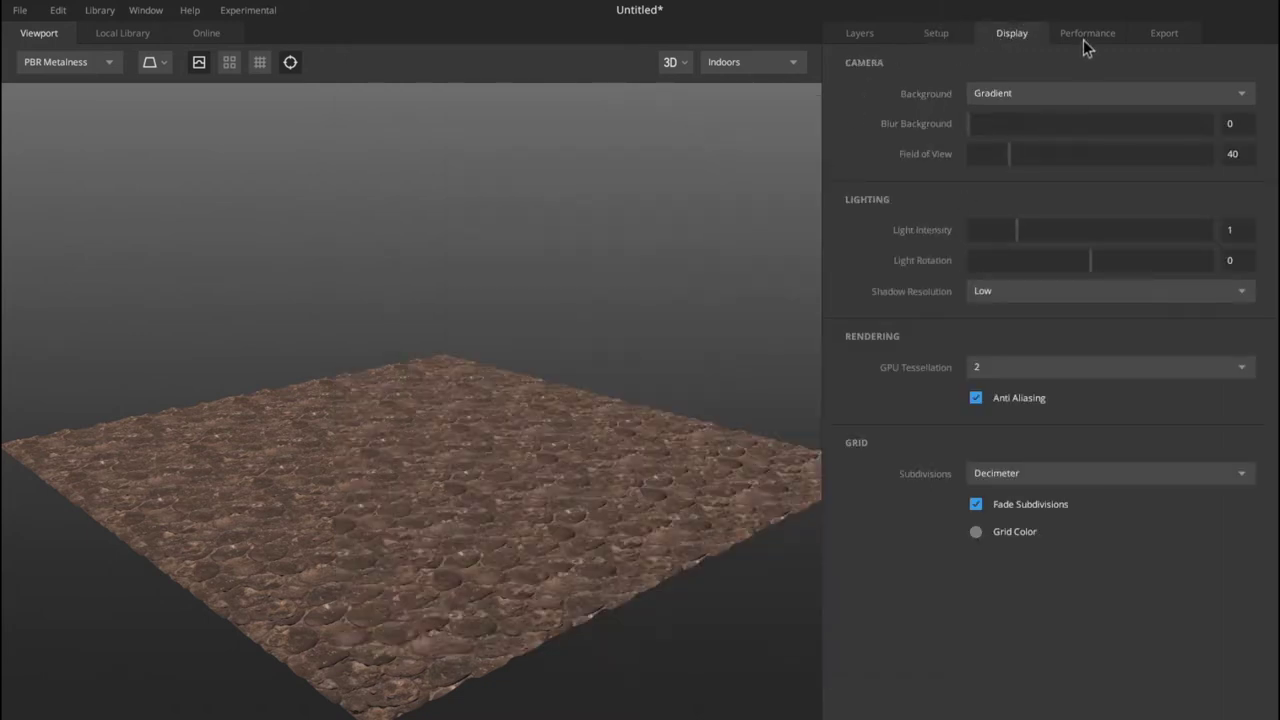
click(1076, 93)
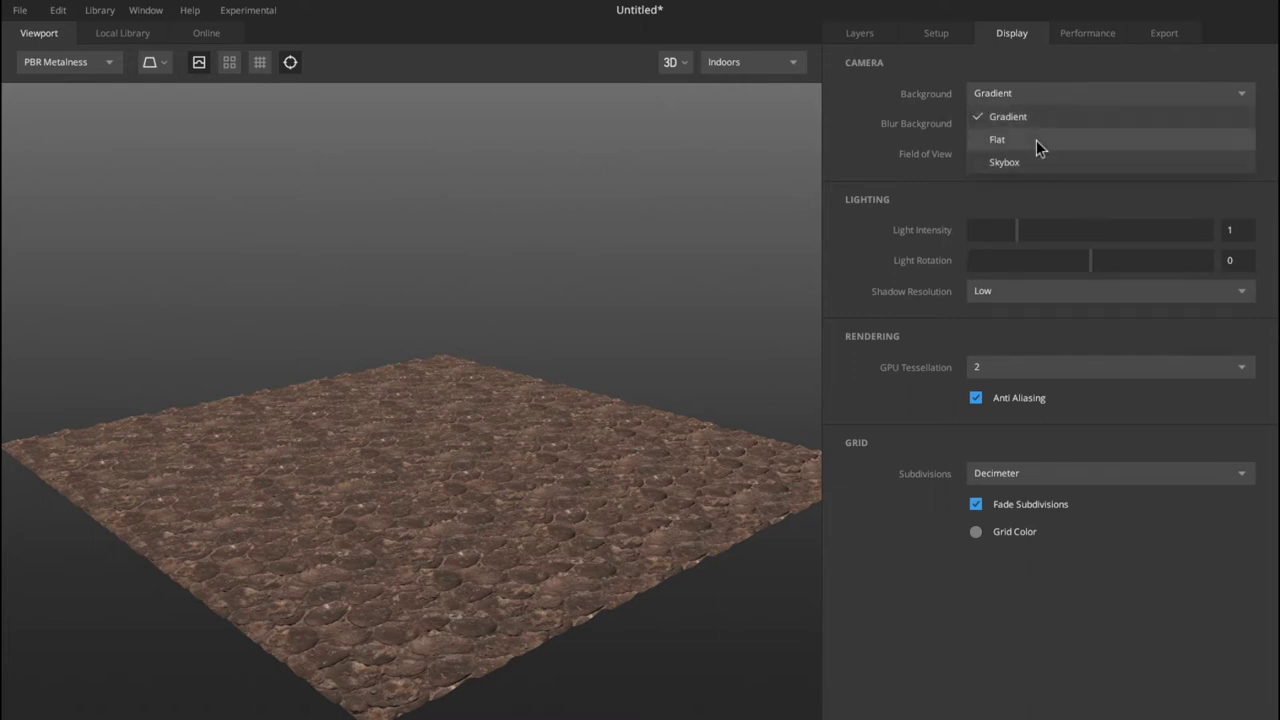
click(1036, 142)
click(1035, 100)
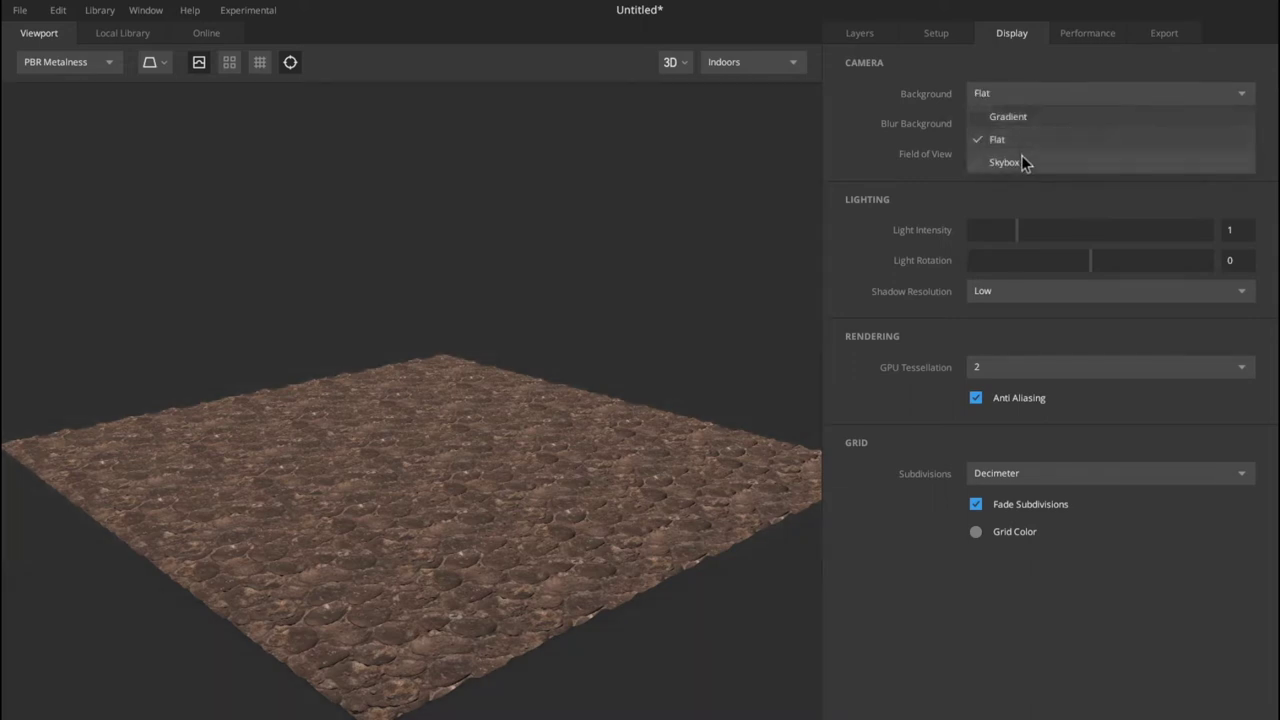
click(1024, 157)
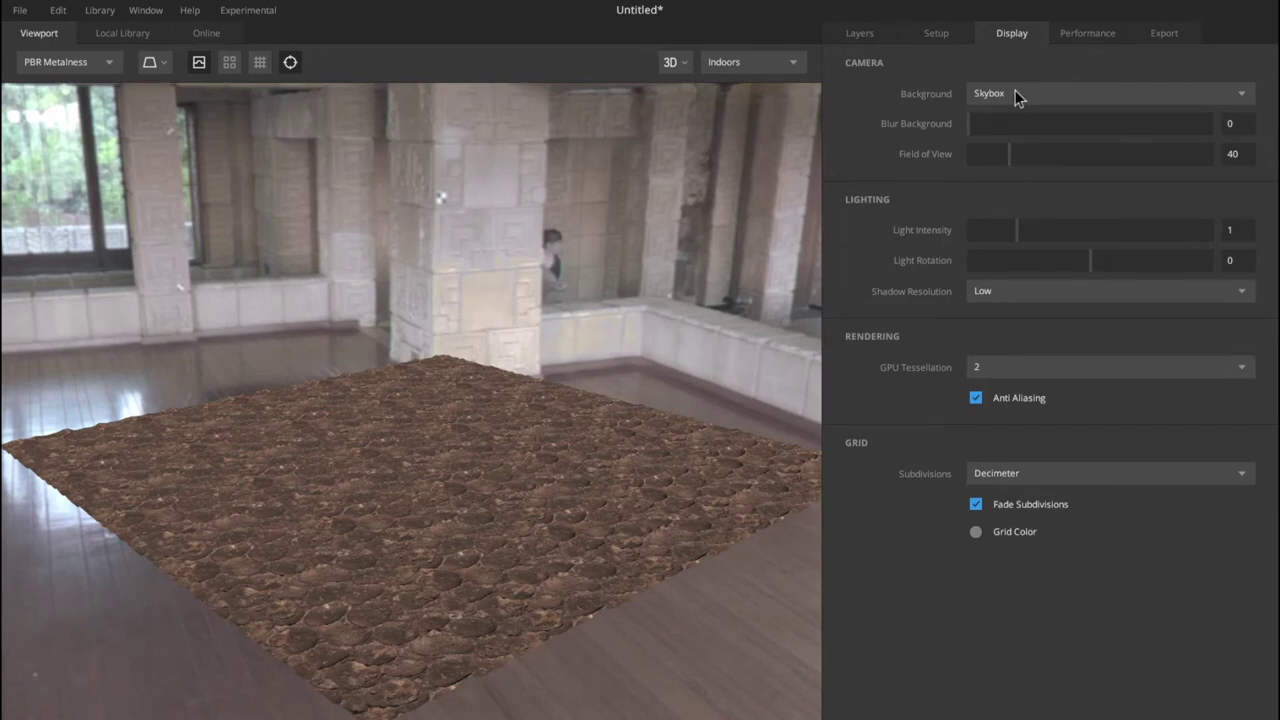
click(1015, 90)
click(1019, 112)
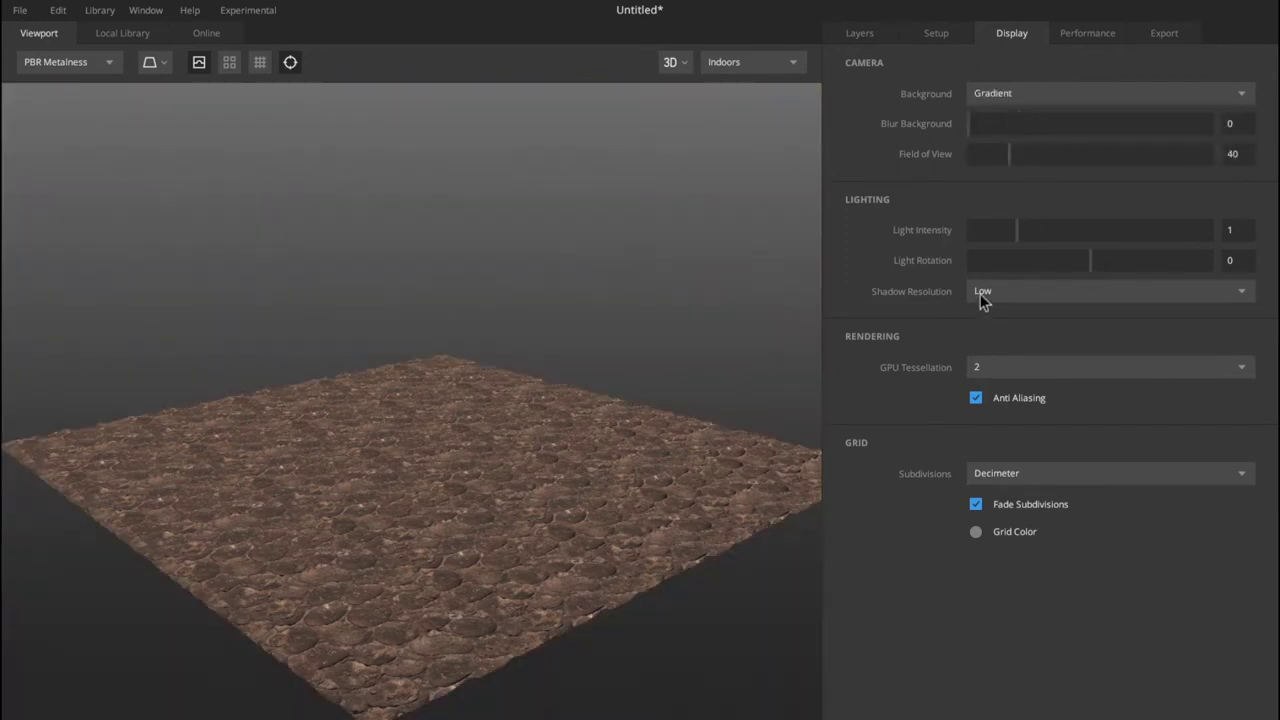
- Leave shadow resolution at Low and view the Performance and Export settings
click(1024, 295)
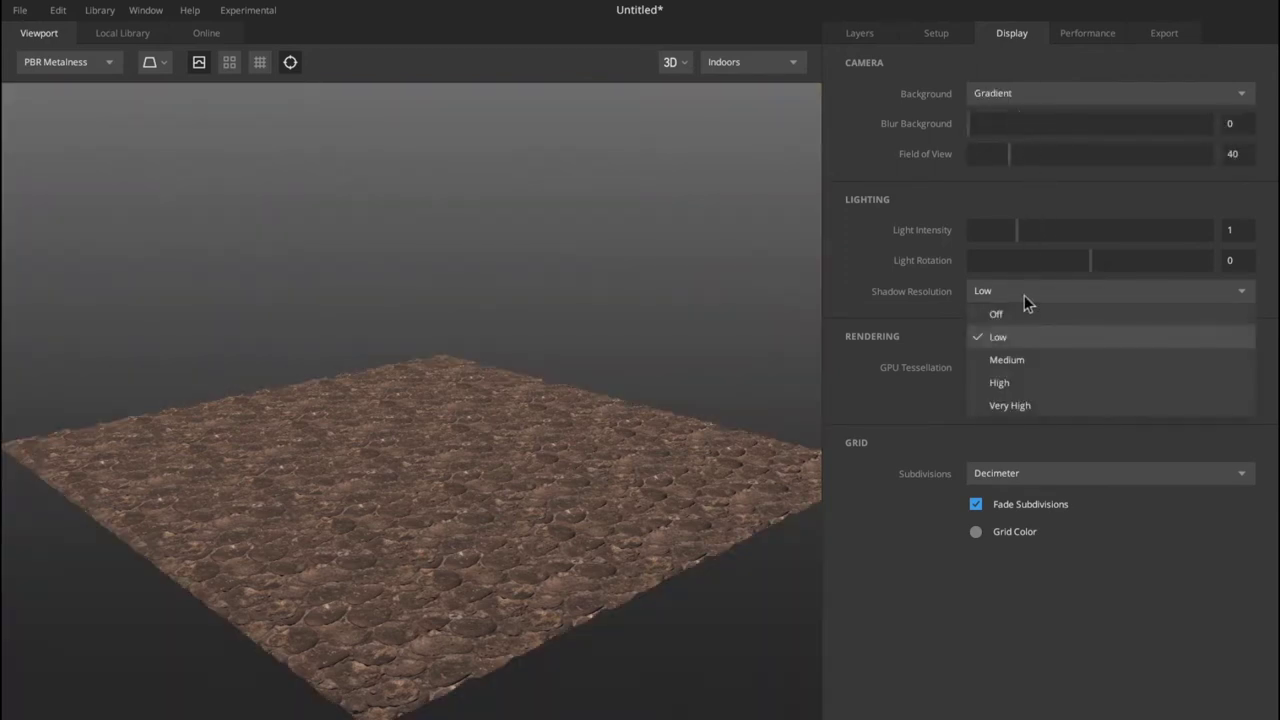
click(903, 427)
click(1077, 36)
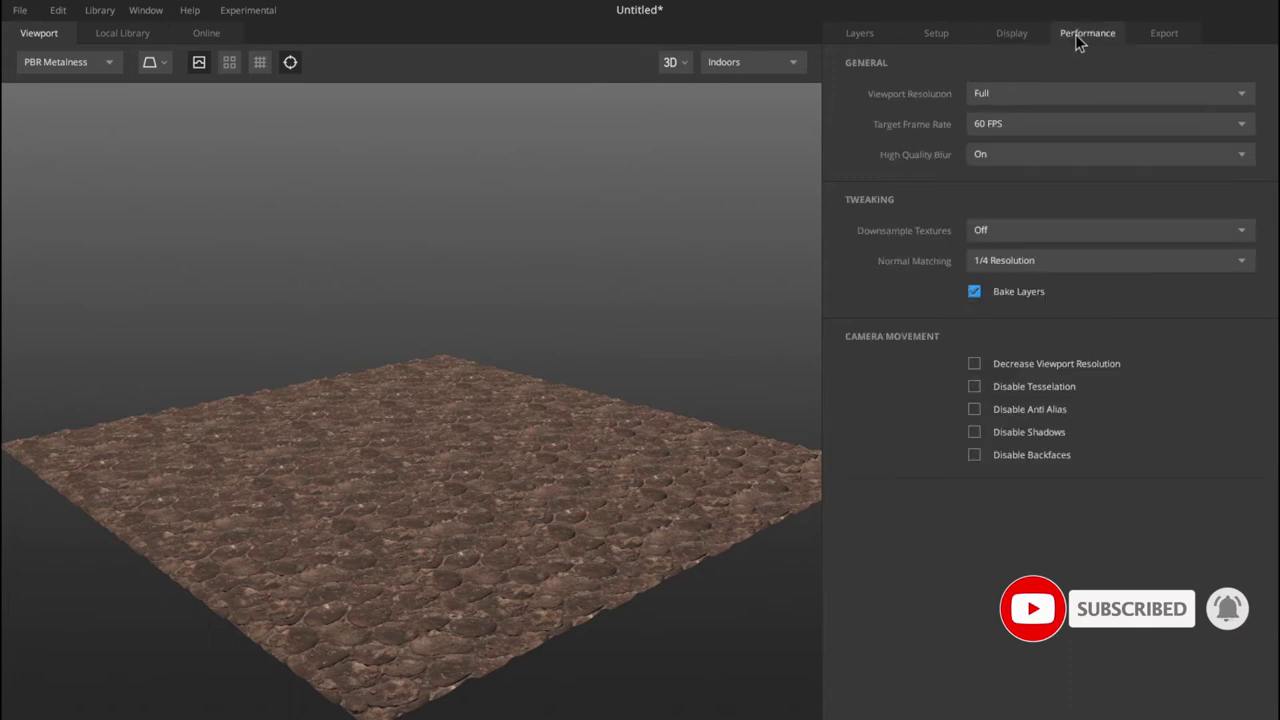
click(1163, 36)
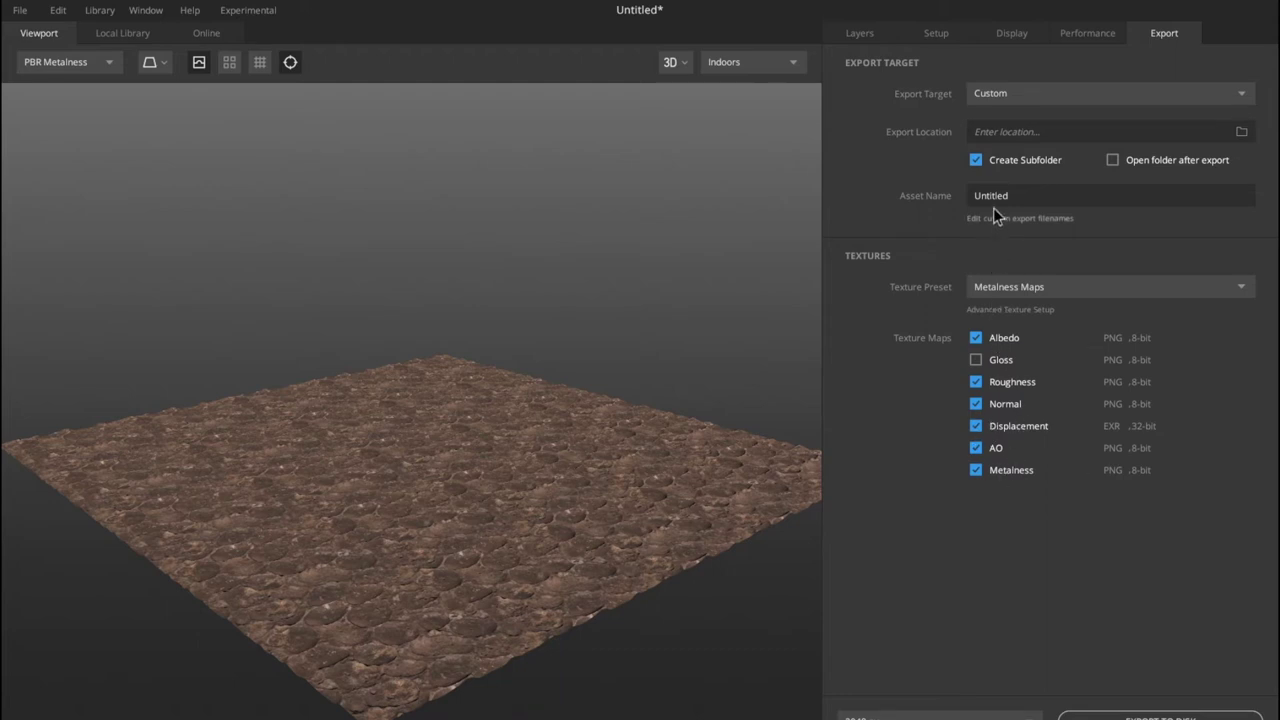
- Name the export asset 'test' and set the export location to a new Desktop folder 'test'
text(test)
click(1241, 131)
scroll(65, 150, up, 1)
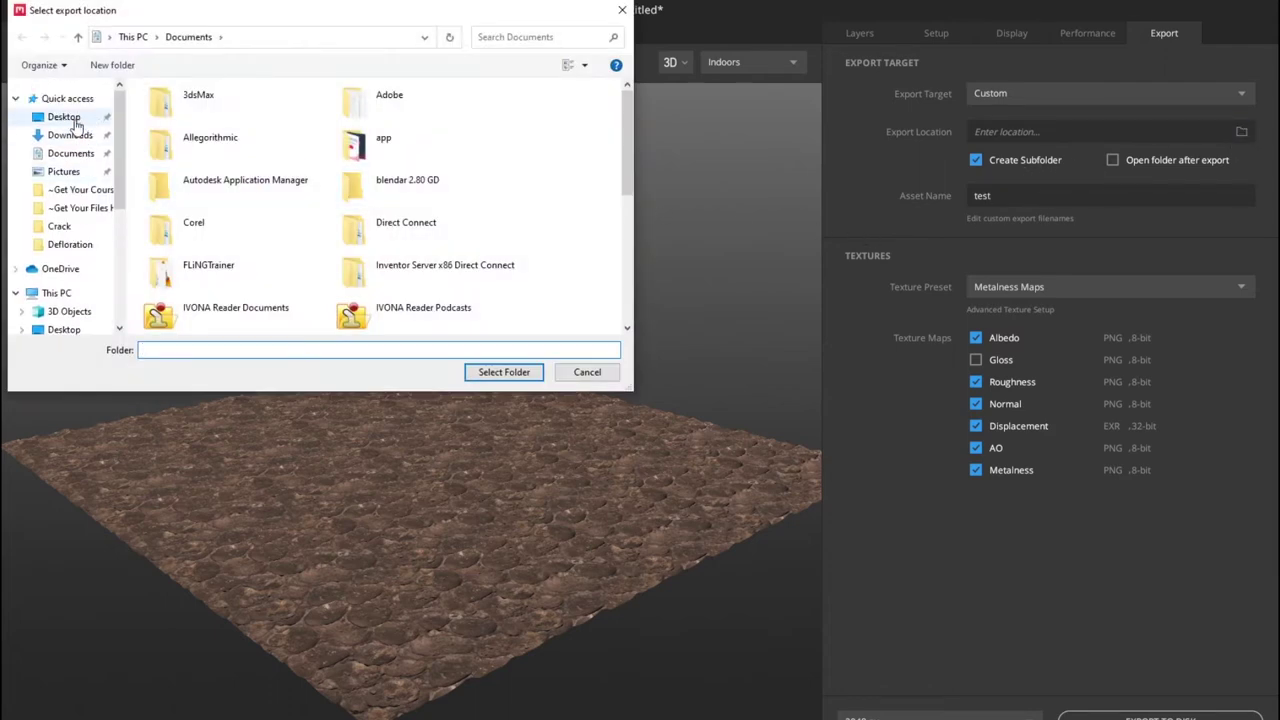
click(64, 117)
click(112, 65)
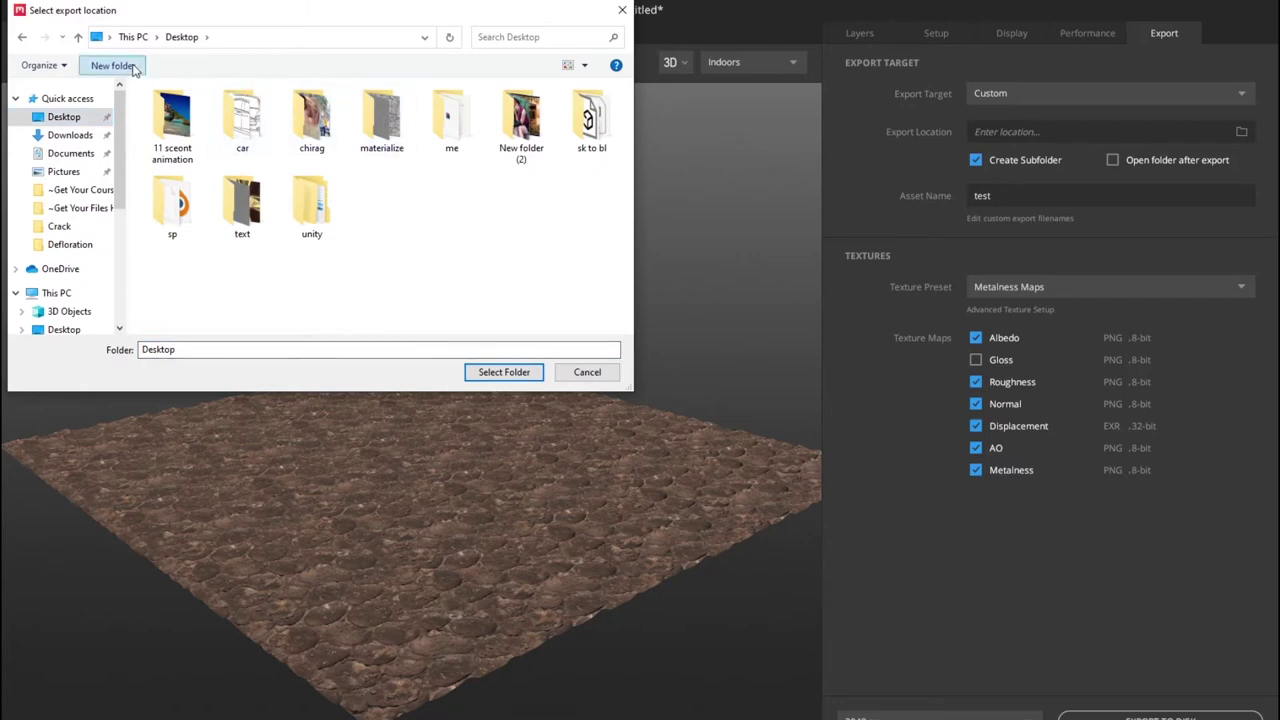
text(test)
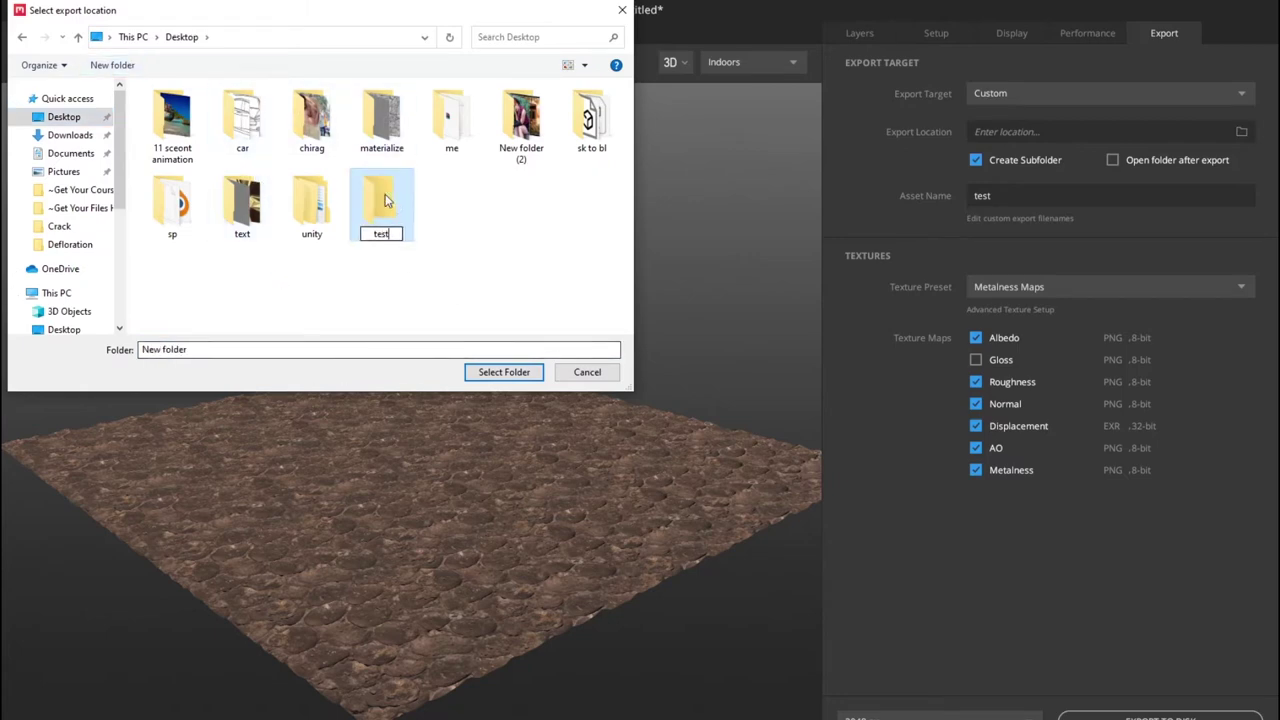
double_click(386, 201)
click(490, 372)
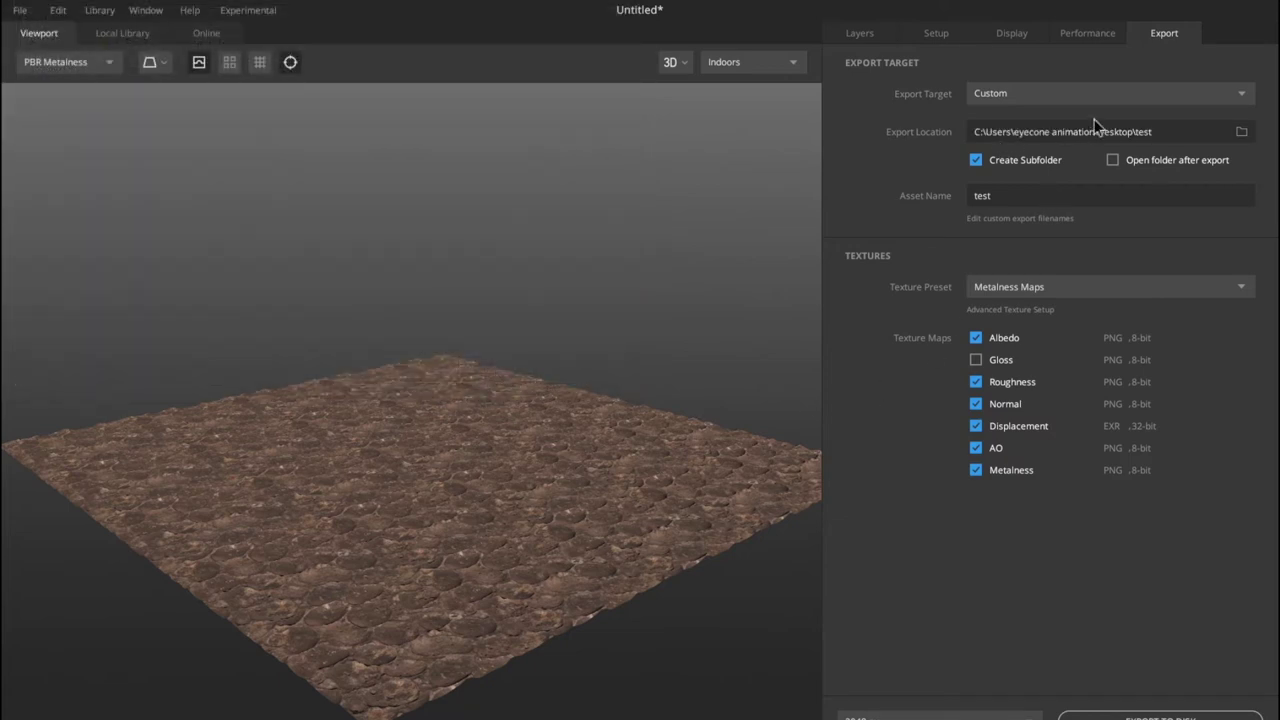
- Keep Custom as the export target and export the six texture maps to disk
click(1051, 93)
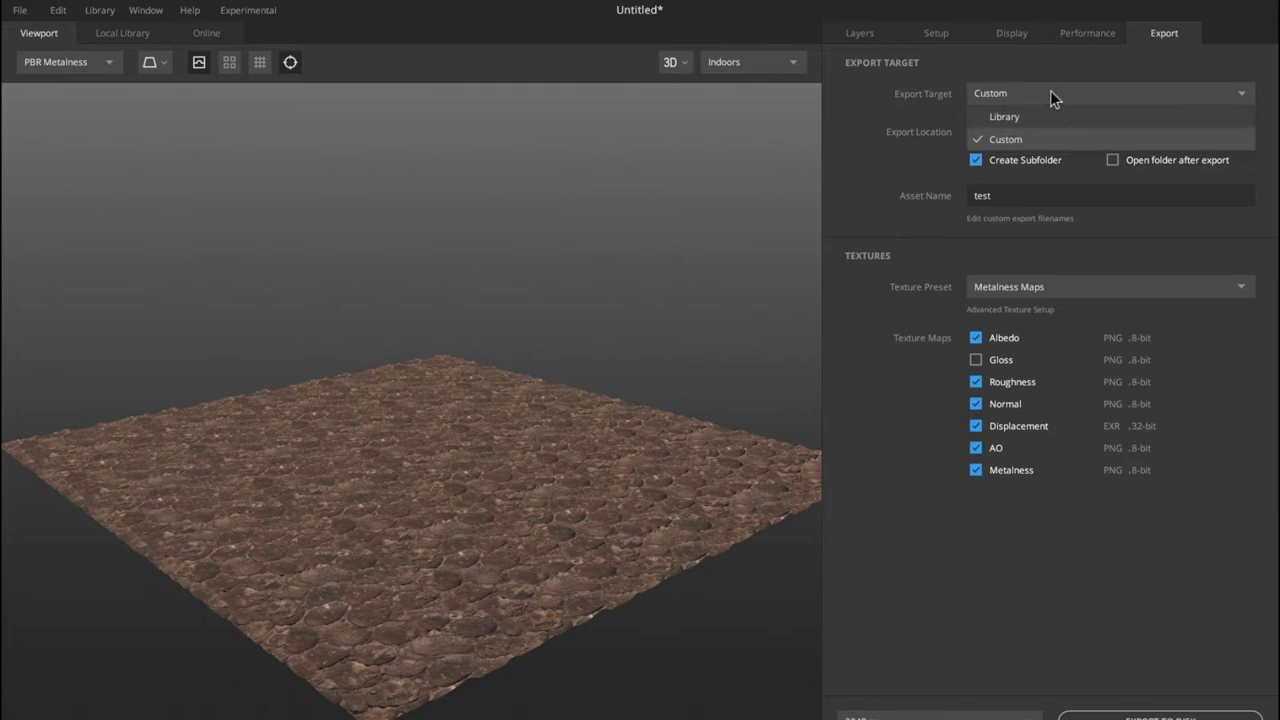
click(1044, 137)
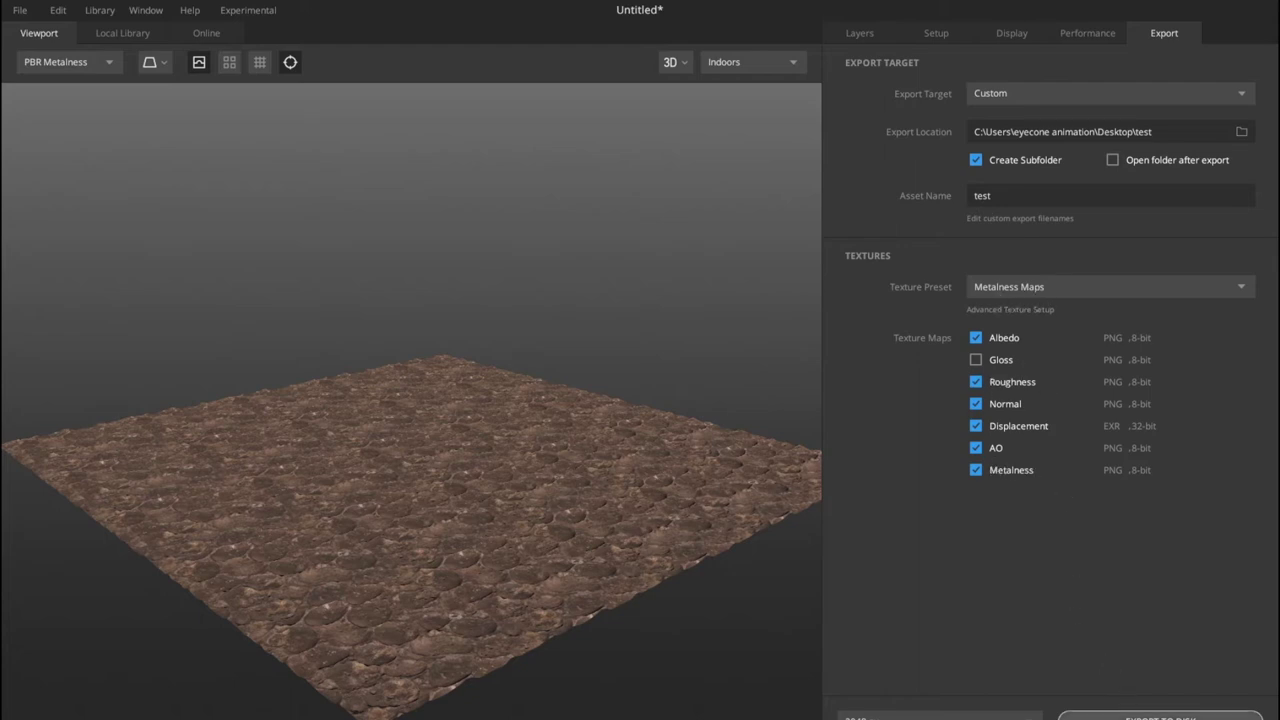
click(1160, 716)
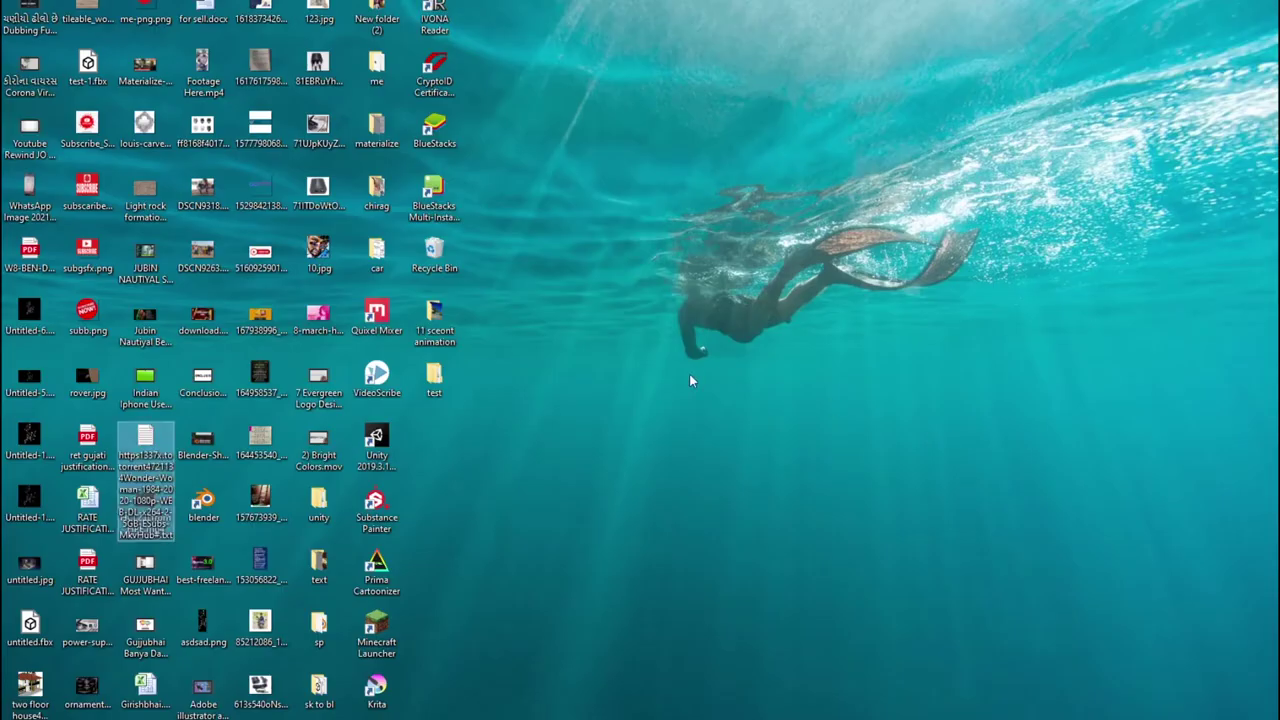
- Open the Desktop test > test folder to check the six exported maps, then open the Start menu
double_click(442, 375)
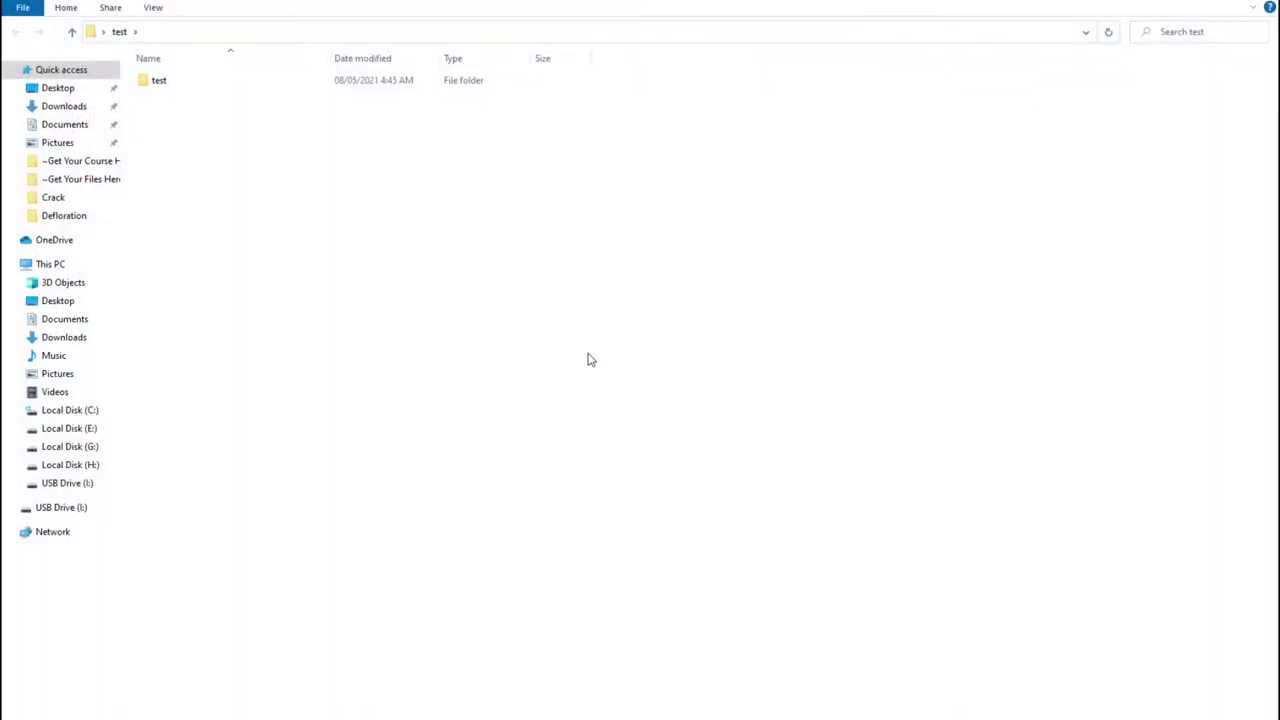
double_click(178, 86)
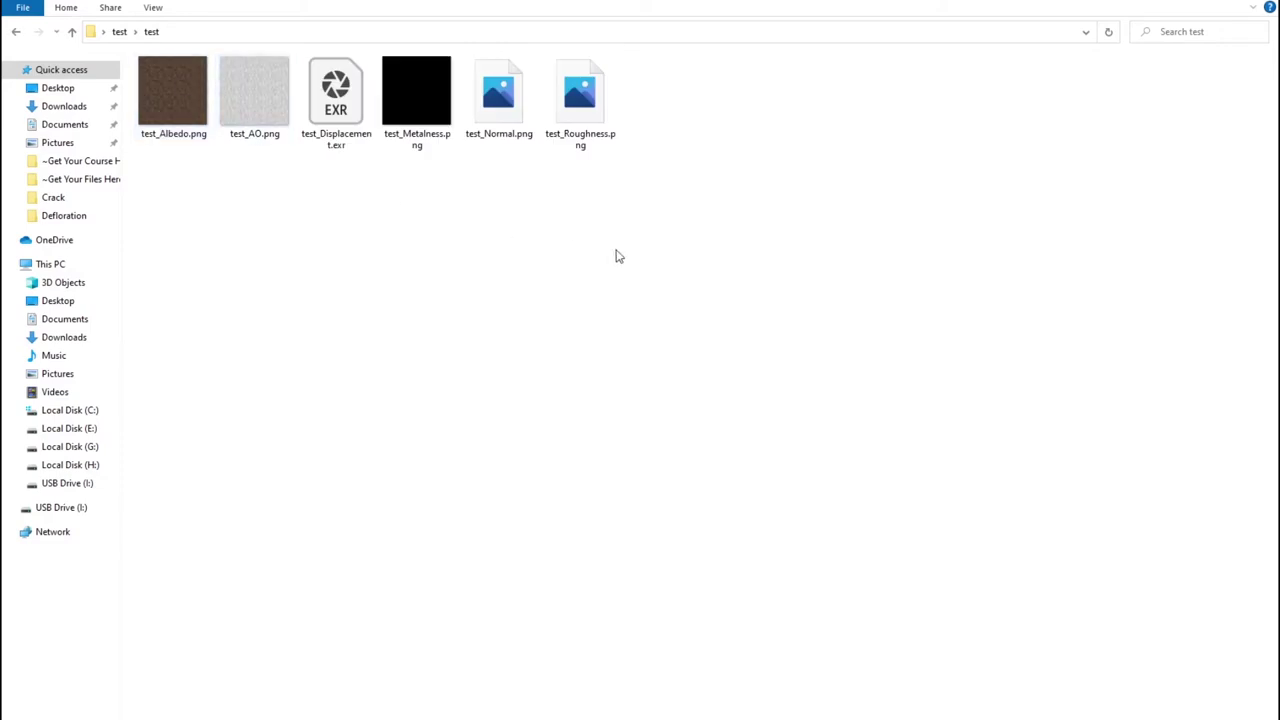
drag(679, 242, 169, 138)
click(385, 278)
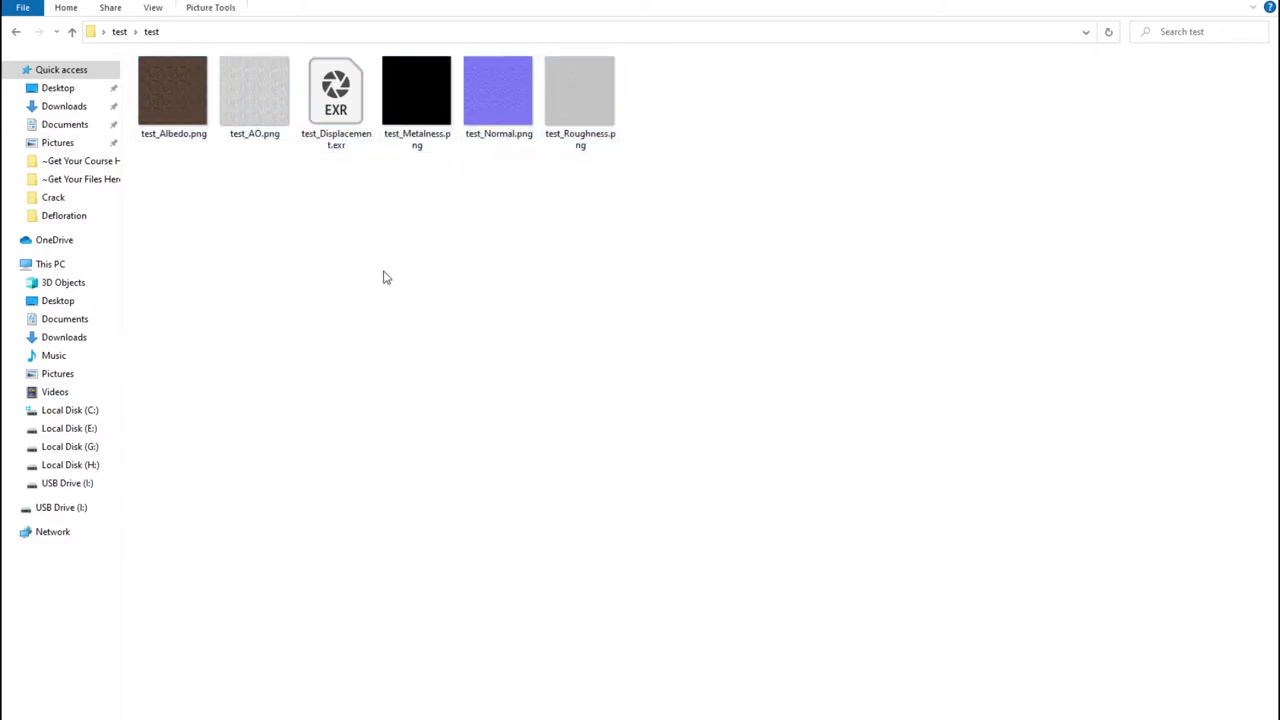
key(super)
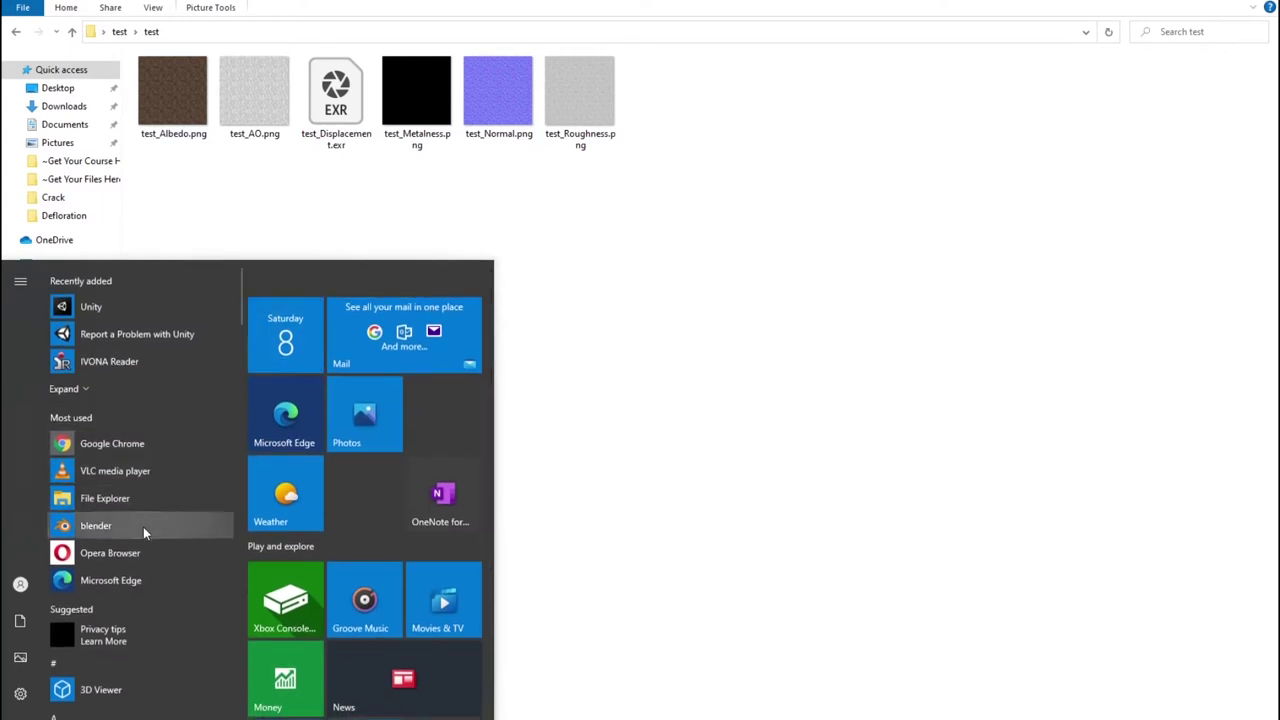
- Dismiss the Start menu to return to Quixel Mixer's export settings
click(151, 523)
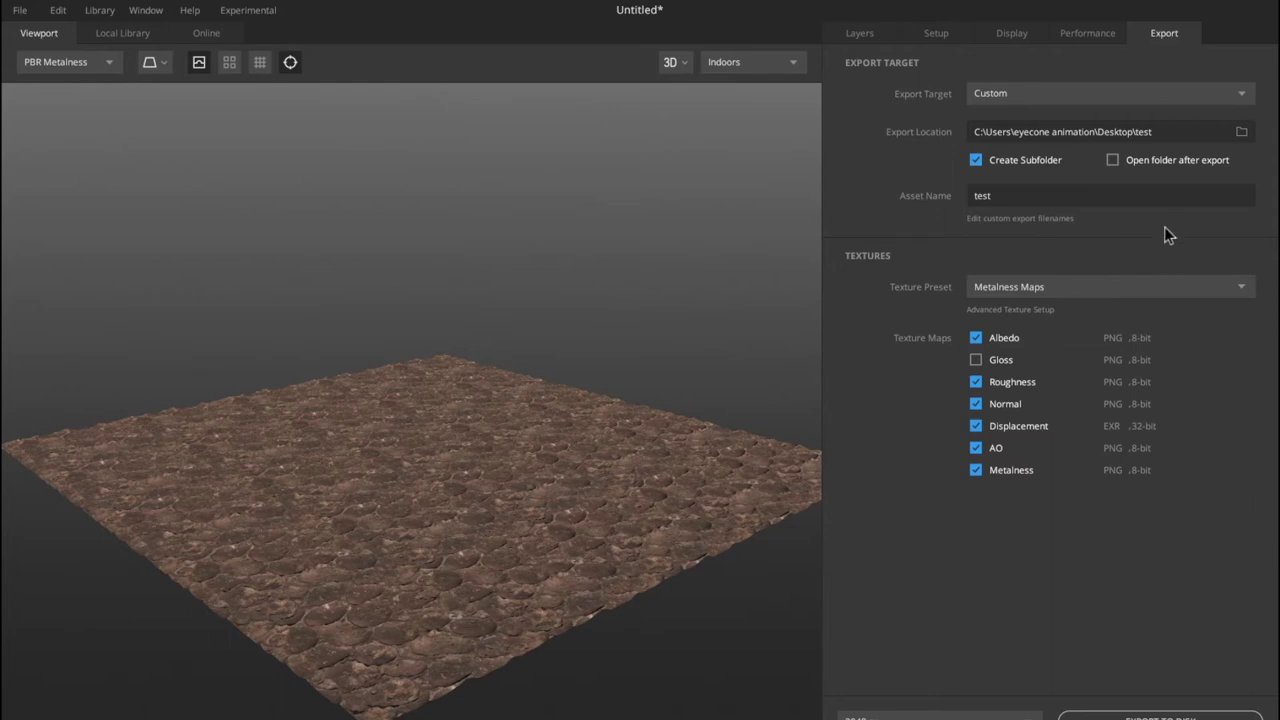
- Show the Old Concrete layer's settings, then open and close the Import Custom Surface dialog
click(857, 36)
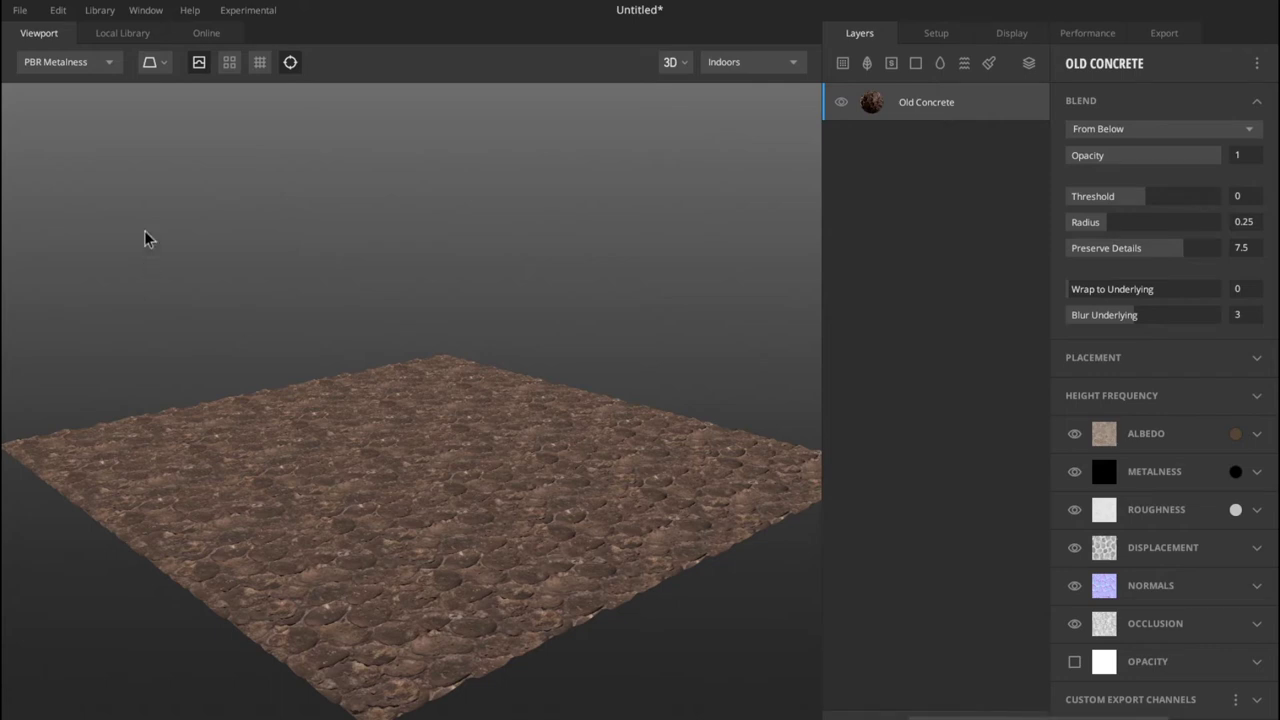
click(19, 12)
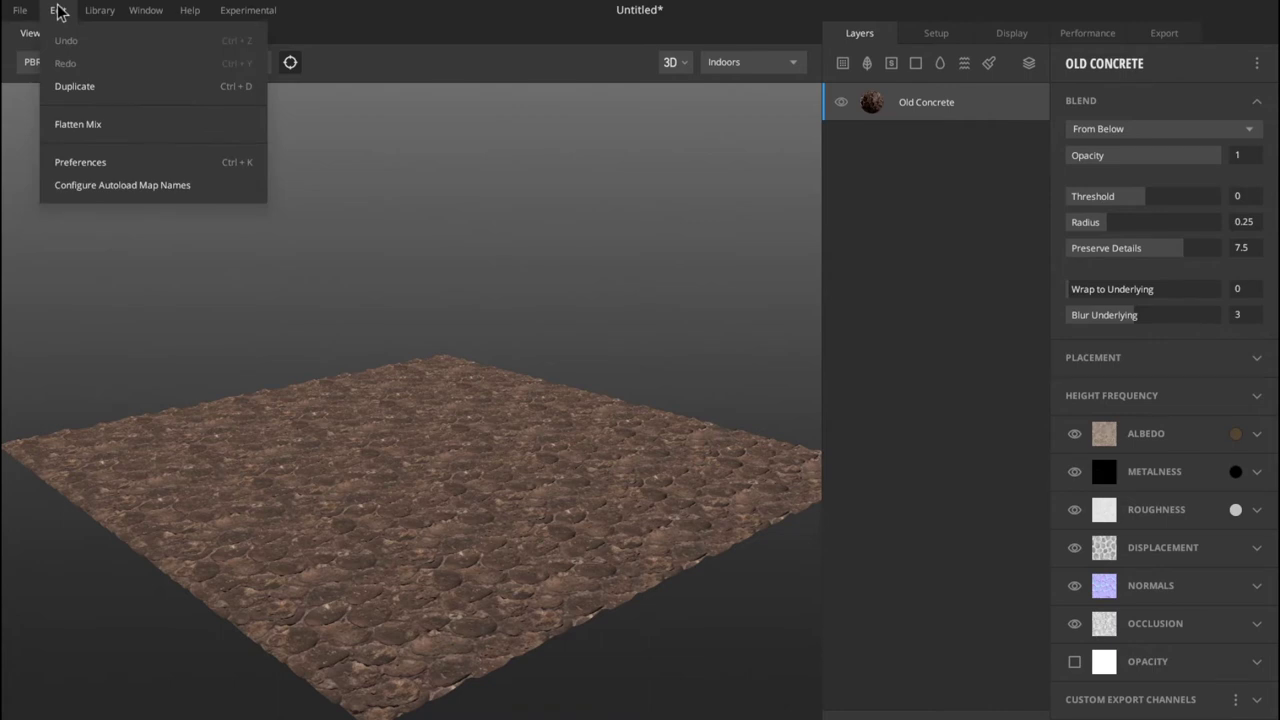
mouse_move(99, 10)
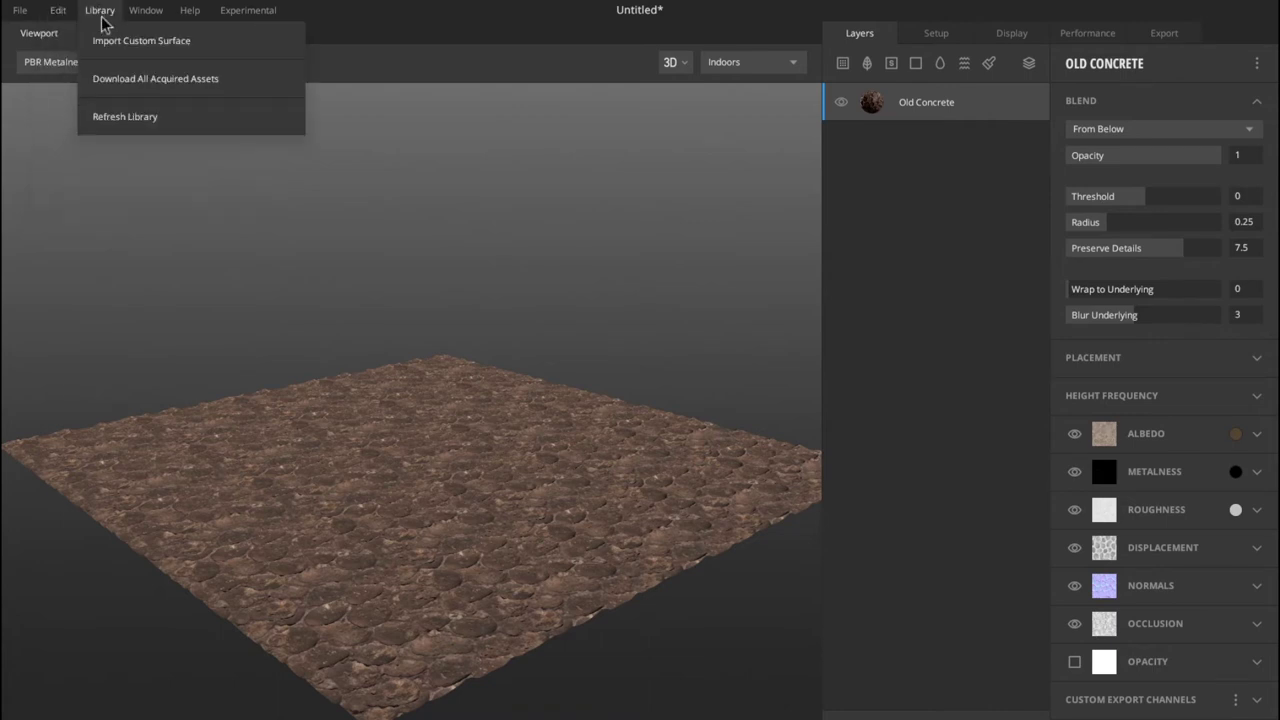
click(209, 42)
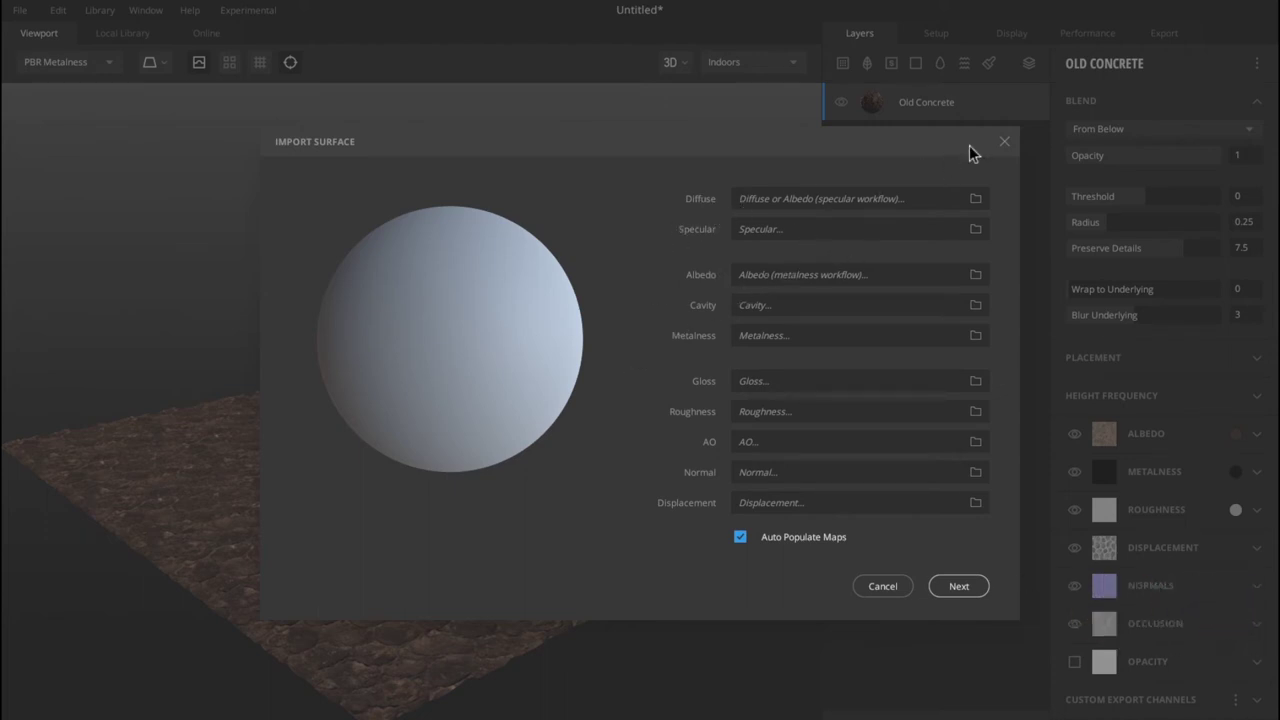
click(1005, 142)
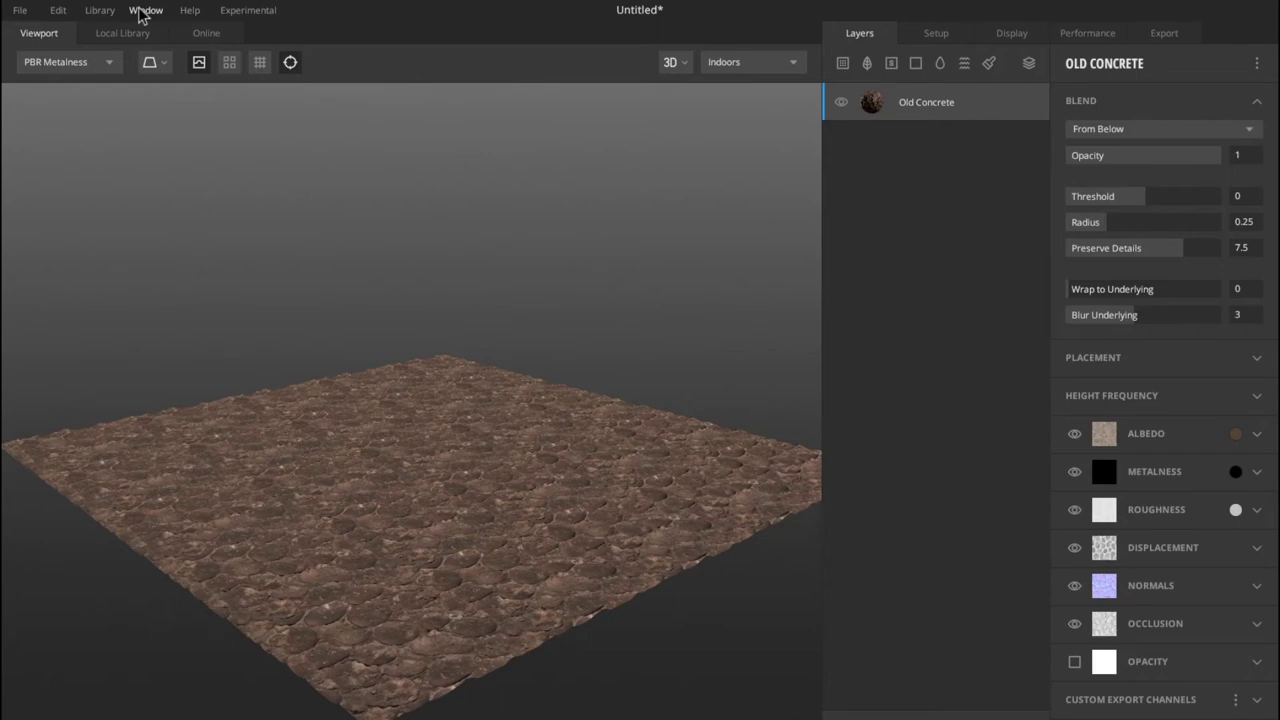
- Look through the Window, Help and Experimental menus
click(143, 11)
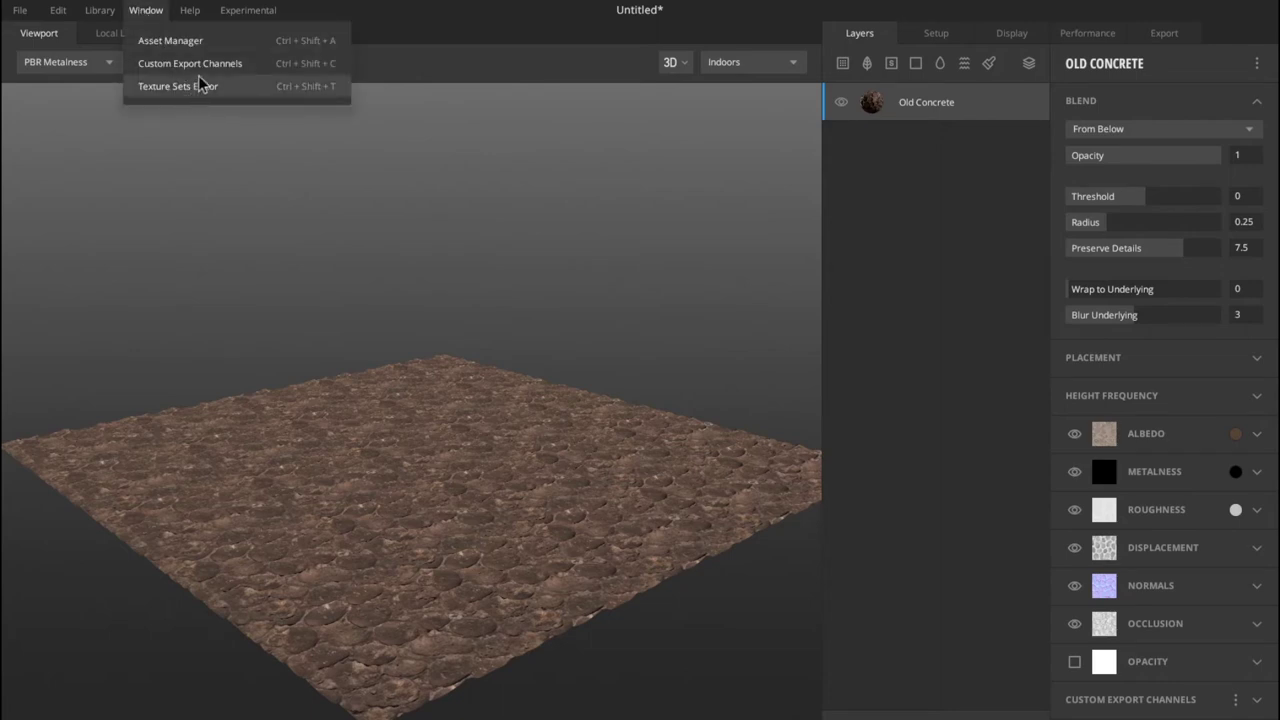
click(188, 14)
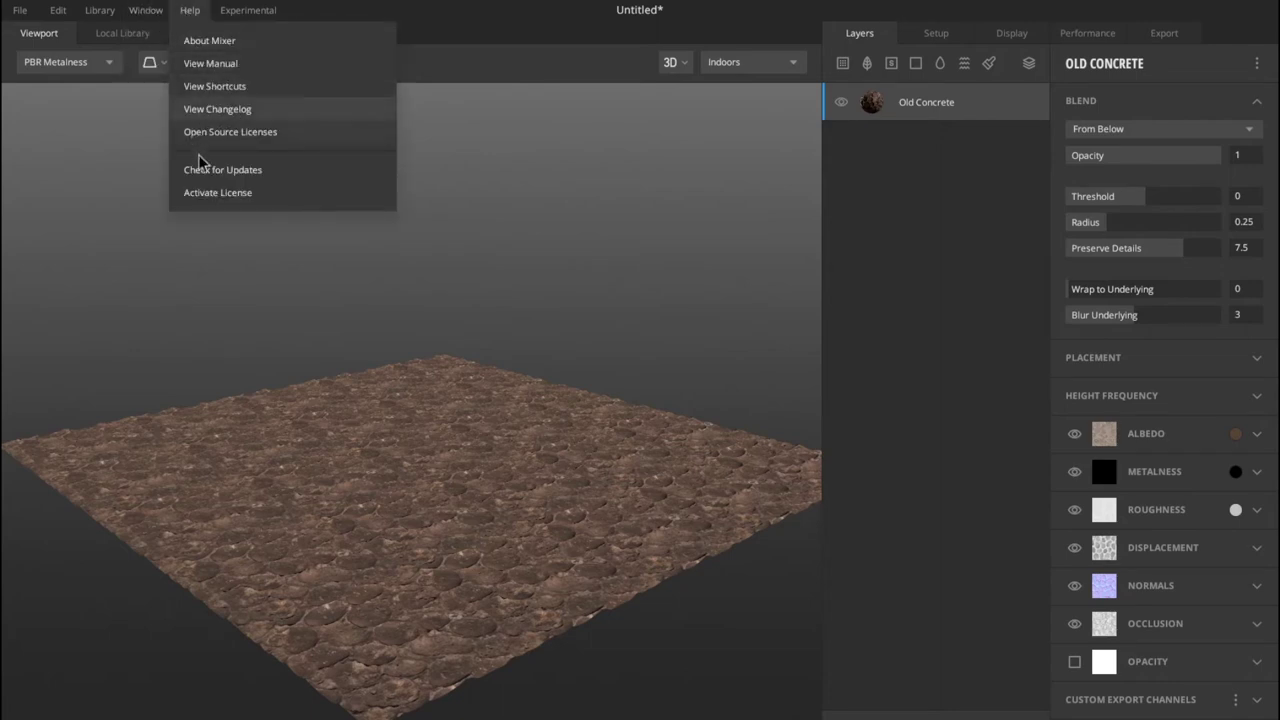
click(232, 10)
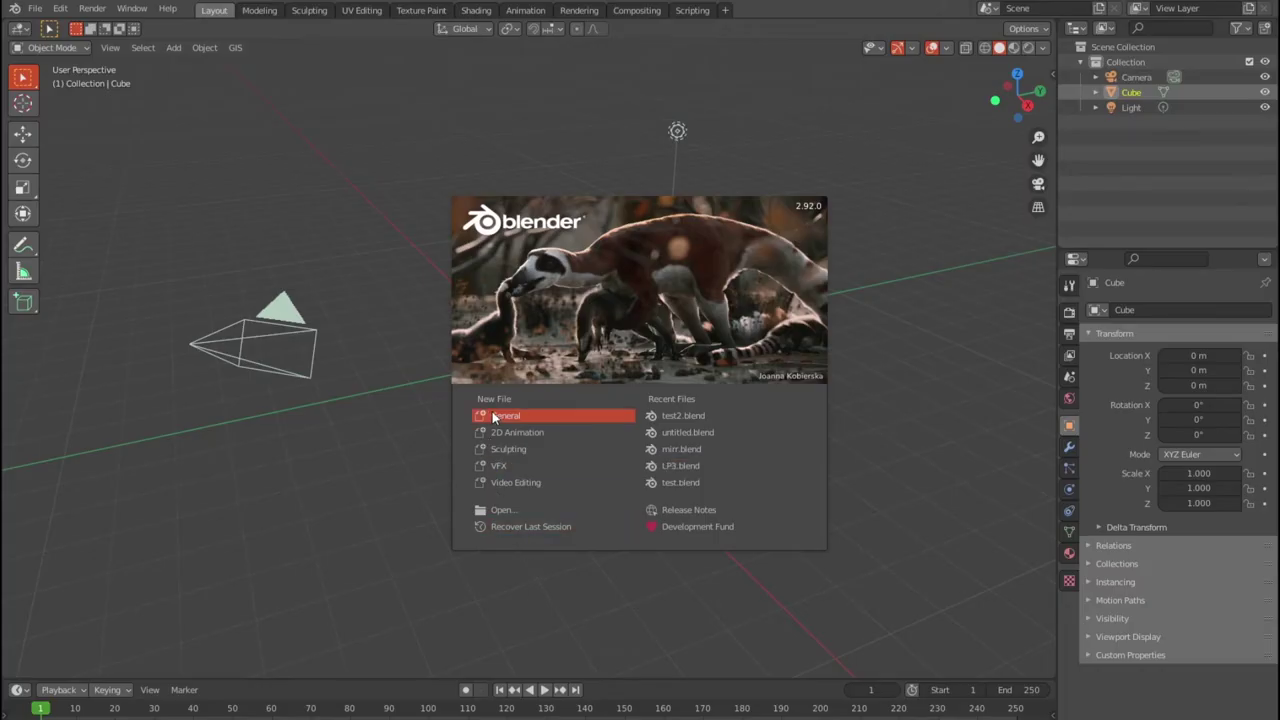
- Delete the default cube, camera and light and add a plane mesh
click(530, 417)
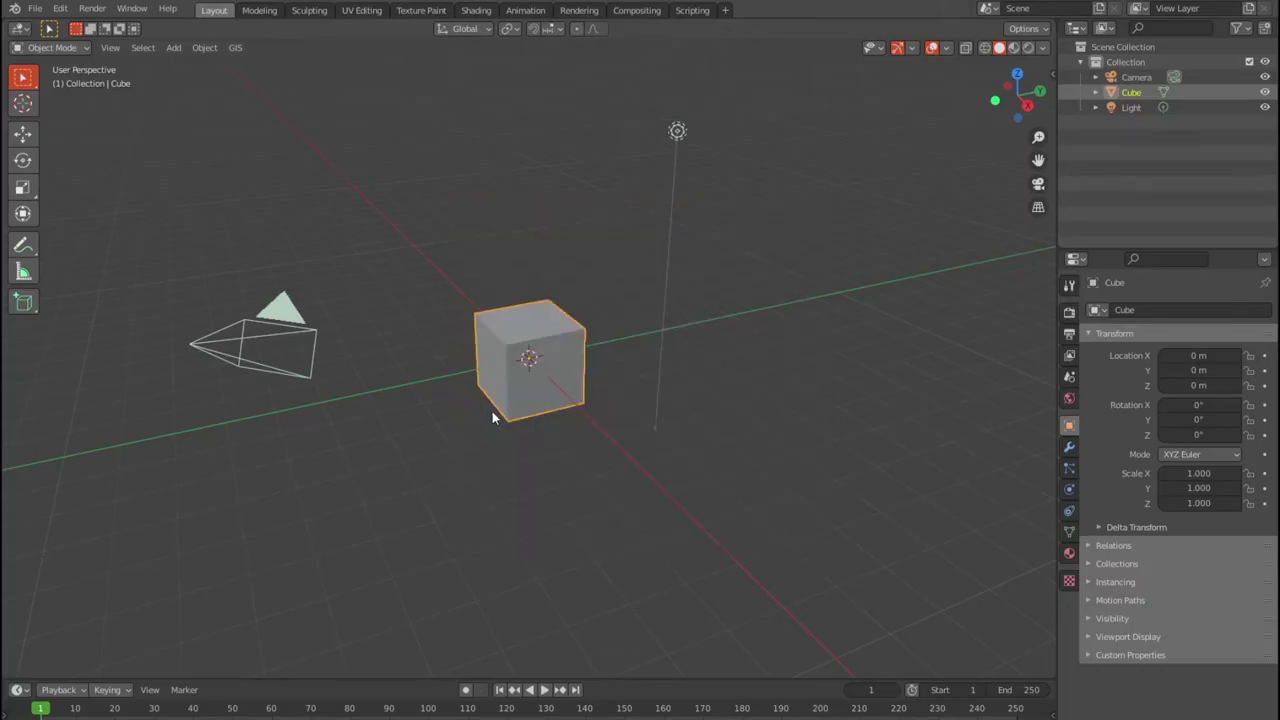
key(a)
key(Delete)
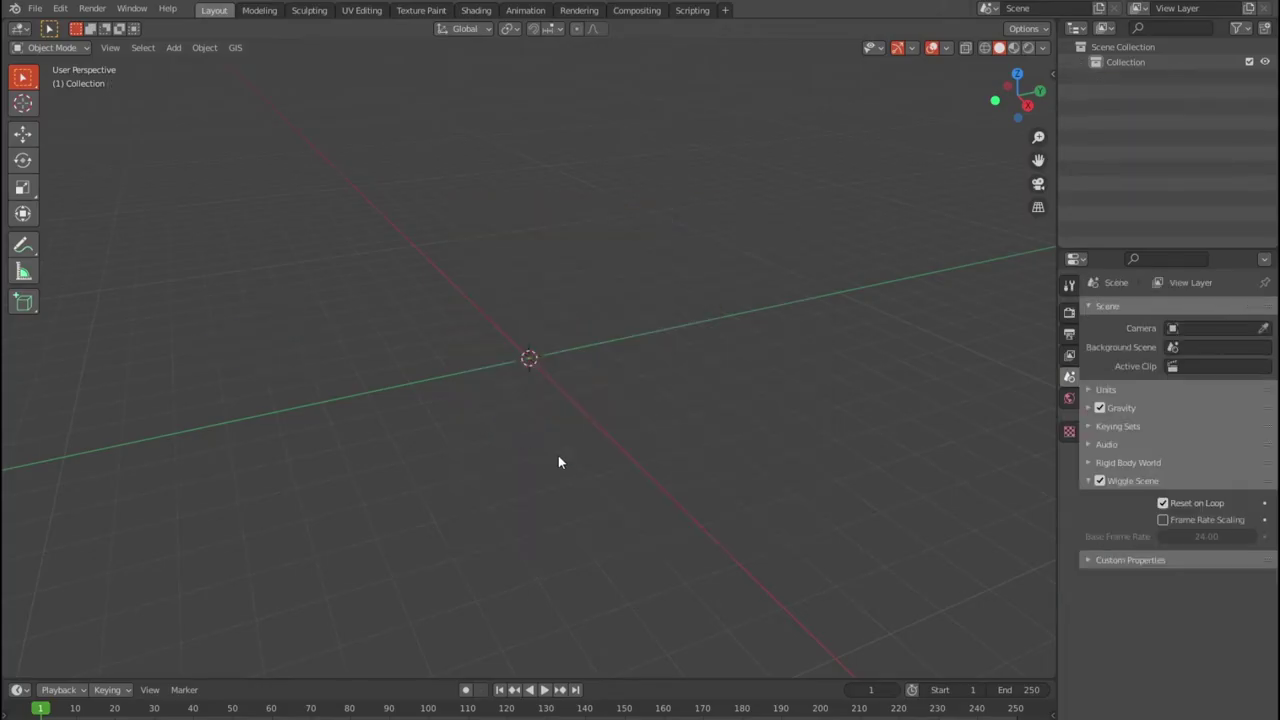
key(shift+a)
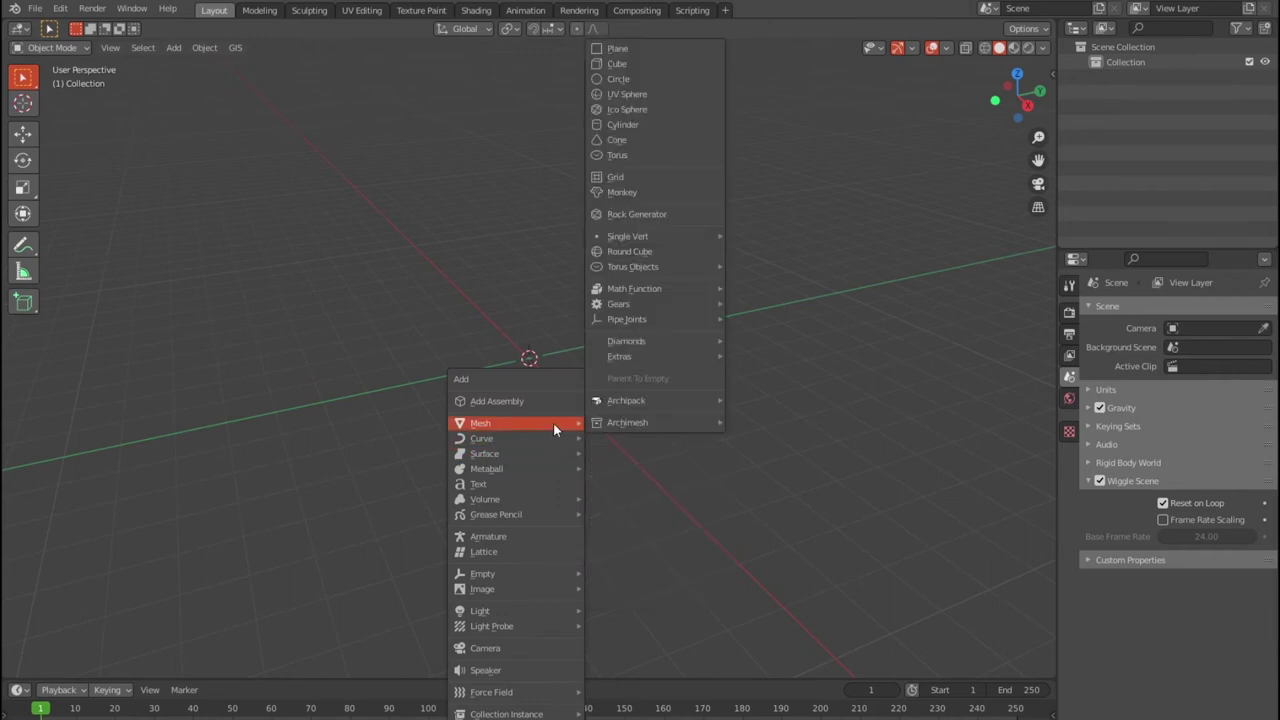
click(640, 52)
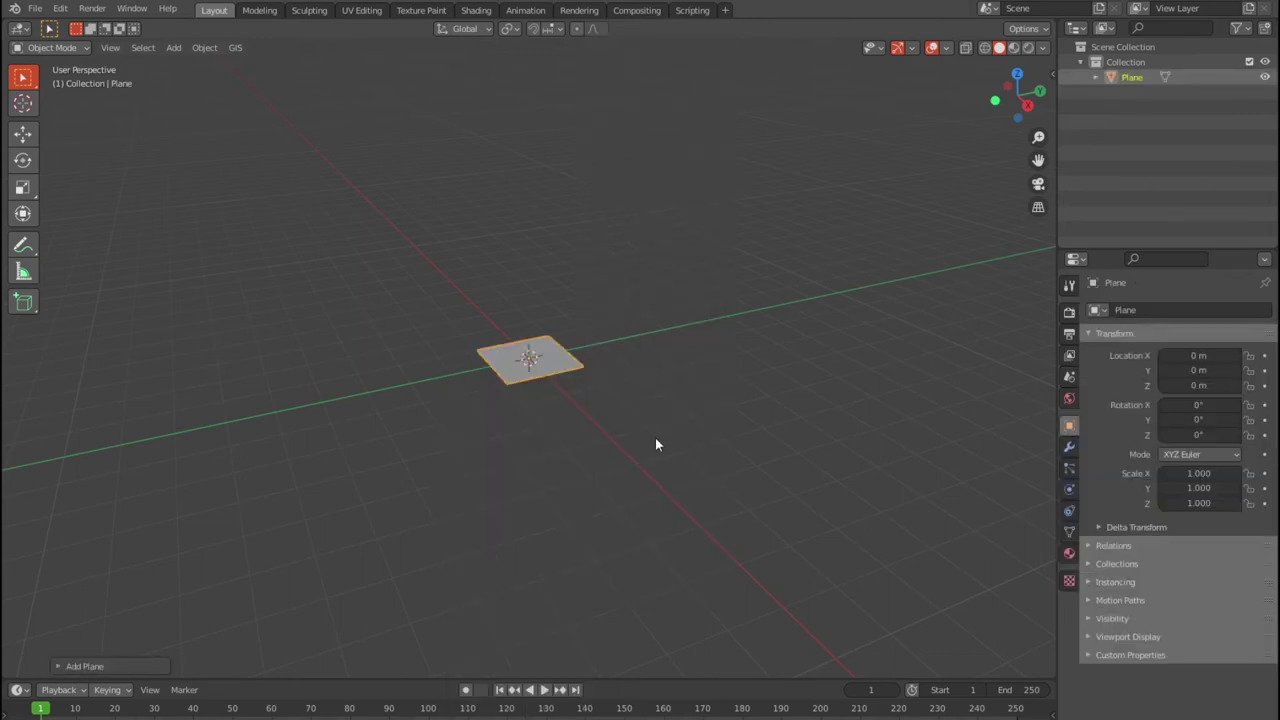
- Enlarge the plane about 7.3 times, apply its scale, and split the 3D view in two
key(s)
click(437, 216)
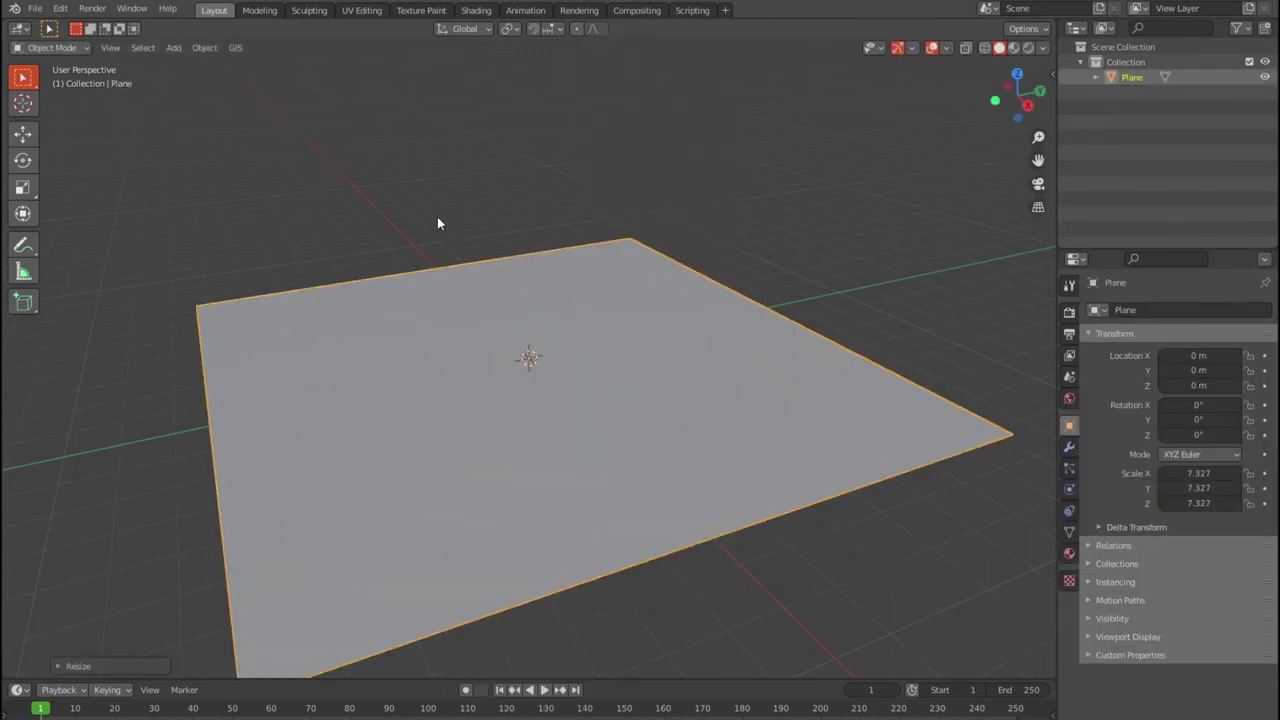
key(ctrl+a)
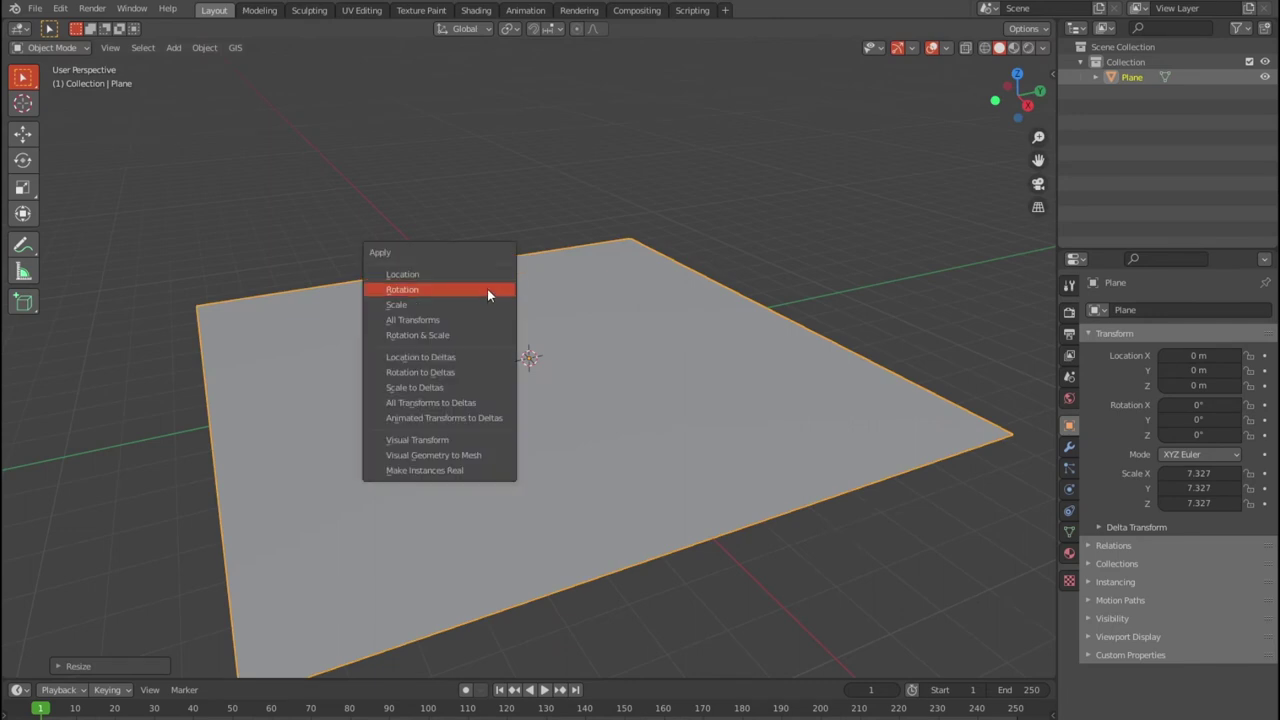
click(461, 320)
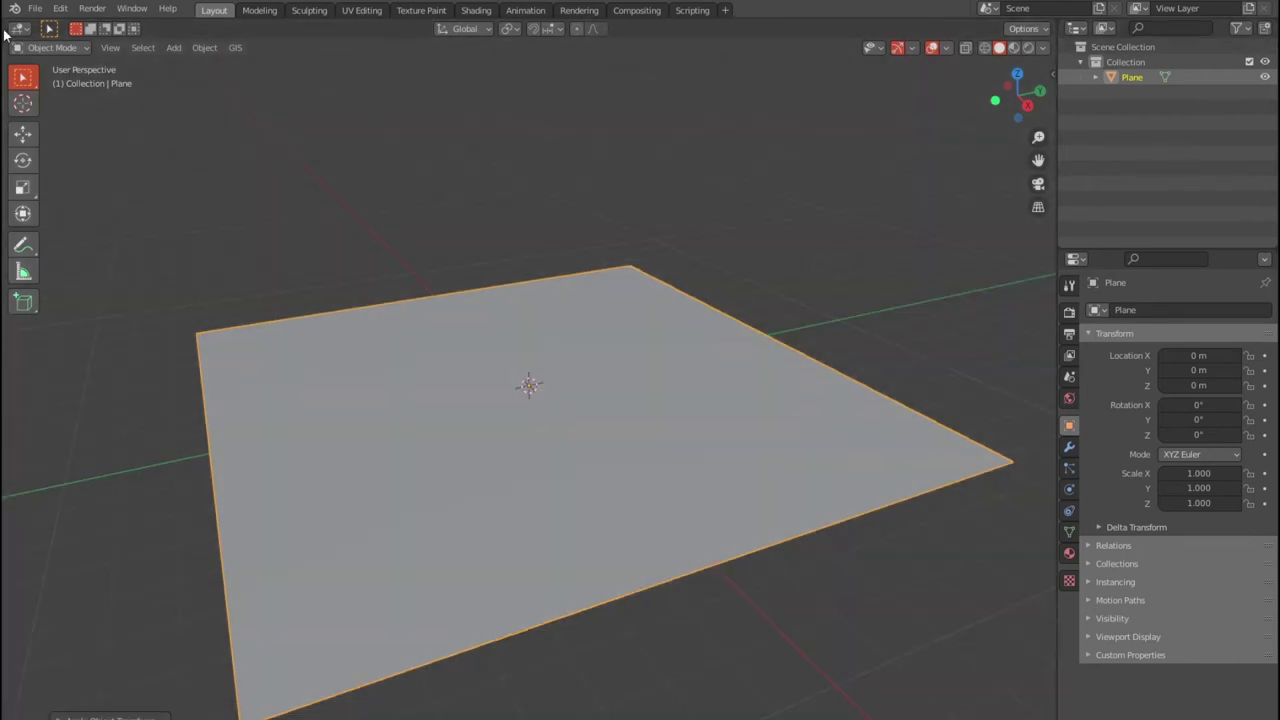
drag(6, 38, 510, 101)
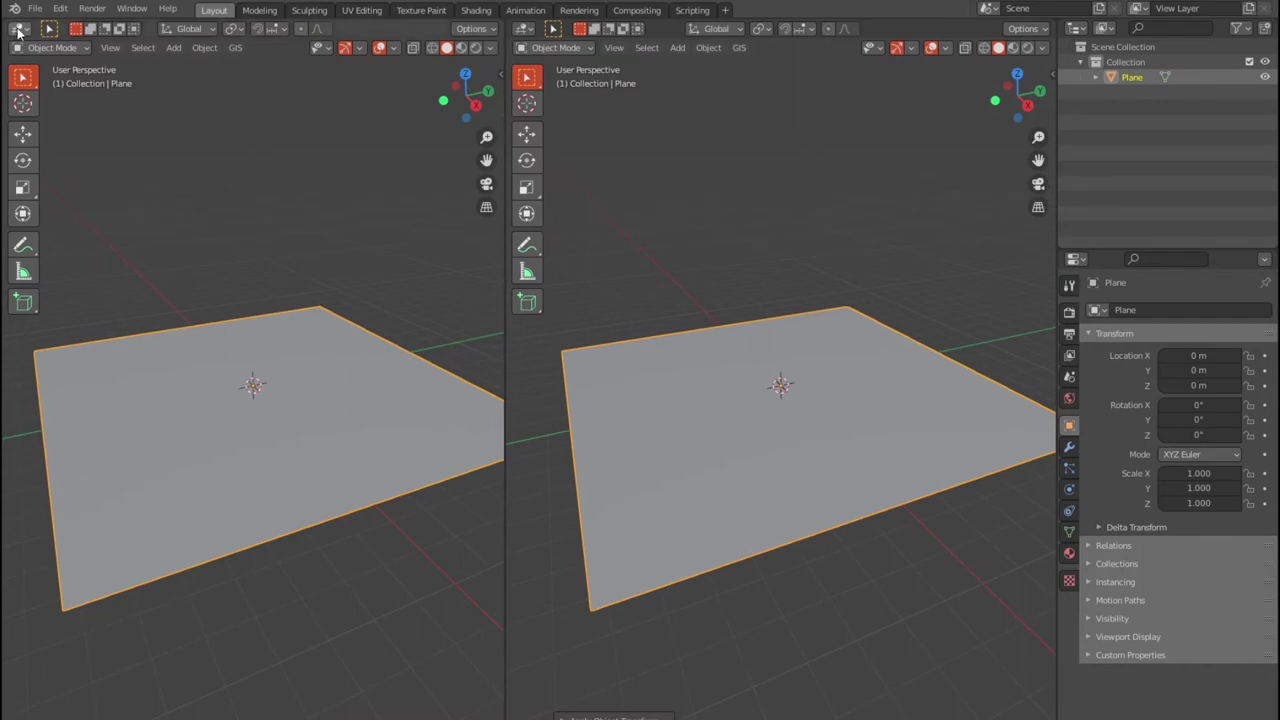
- Turn the left area into a Shader Editor and create Material.001 for the plane
click(25, 48)
click(18, 28)
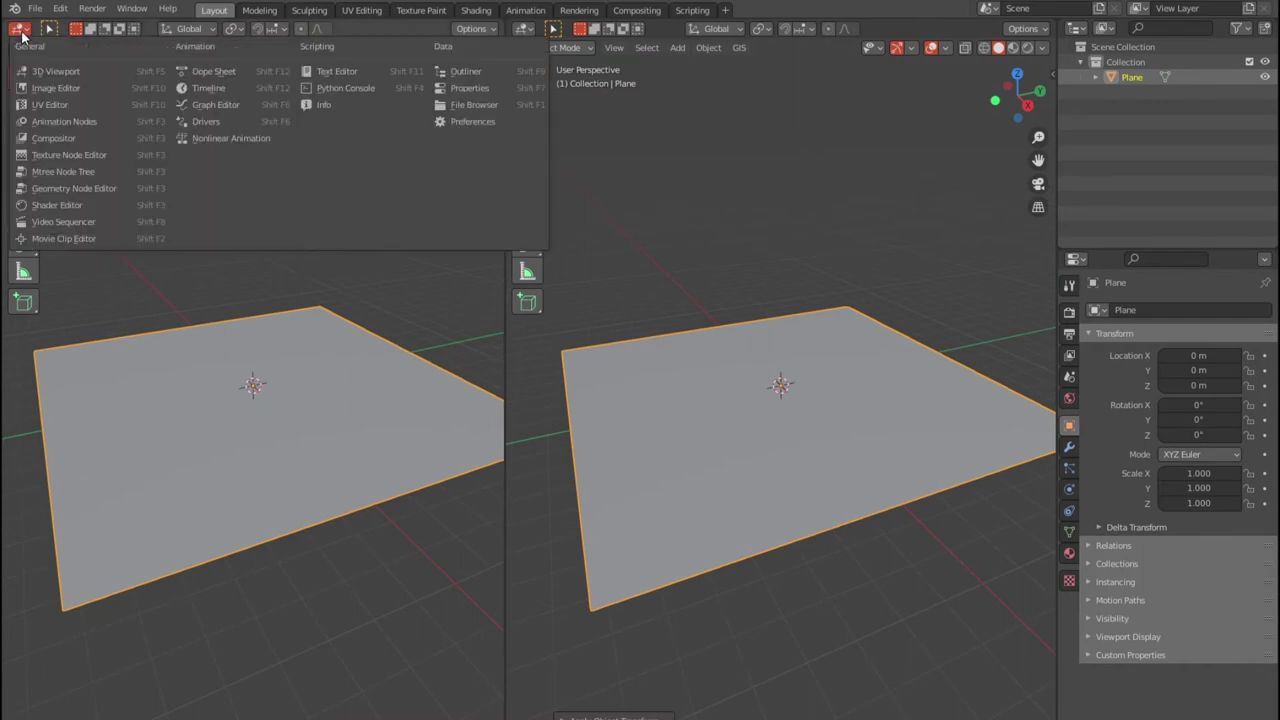
click(88, 205)
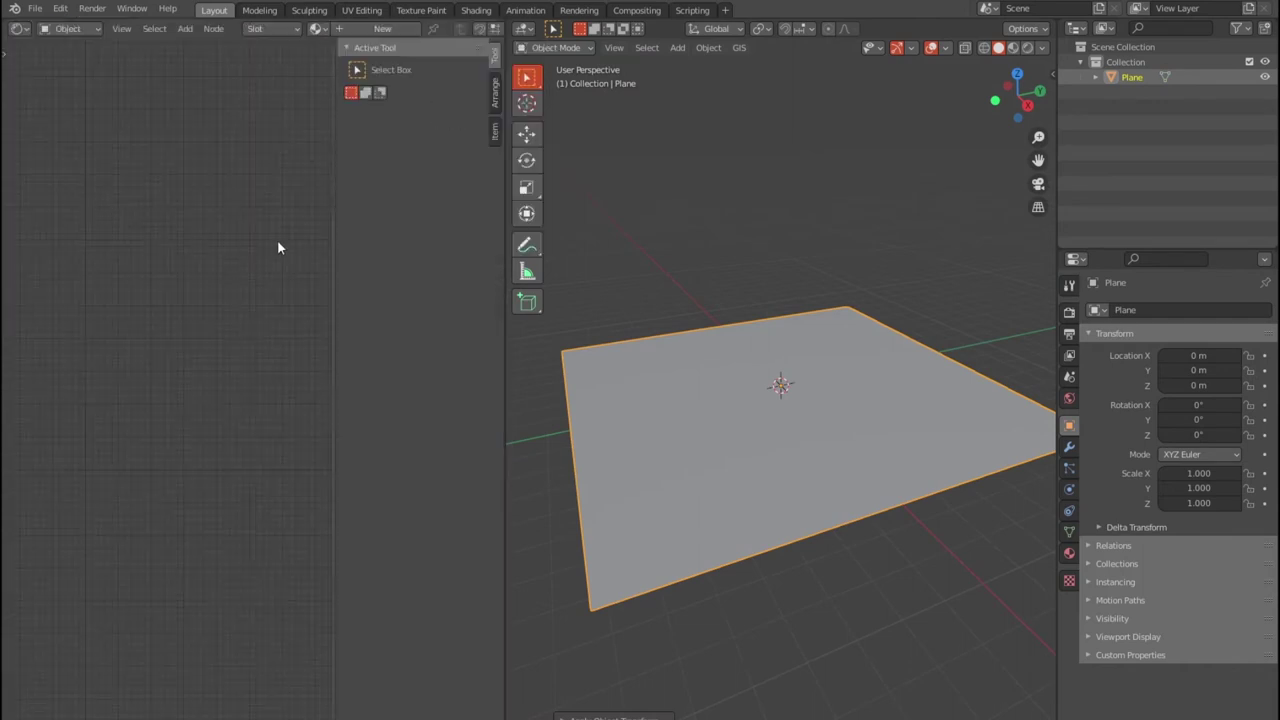
key(n)
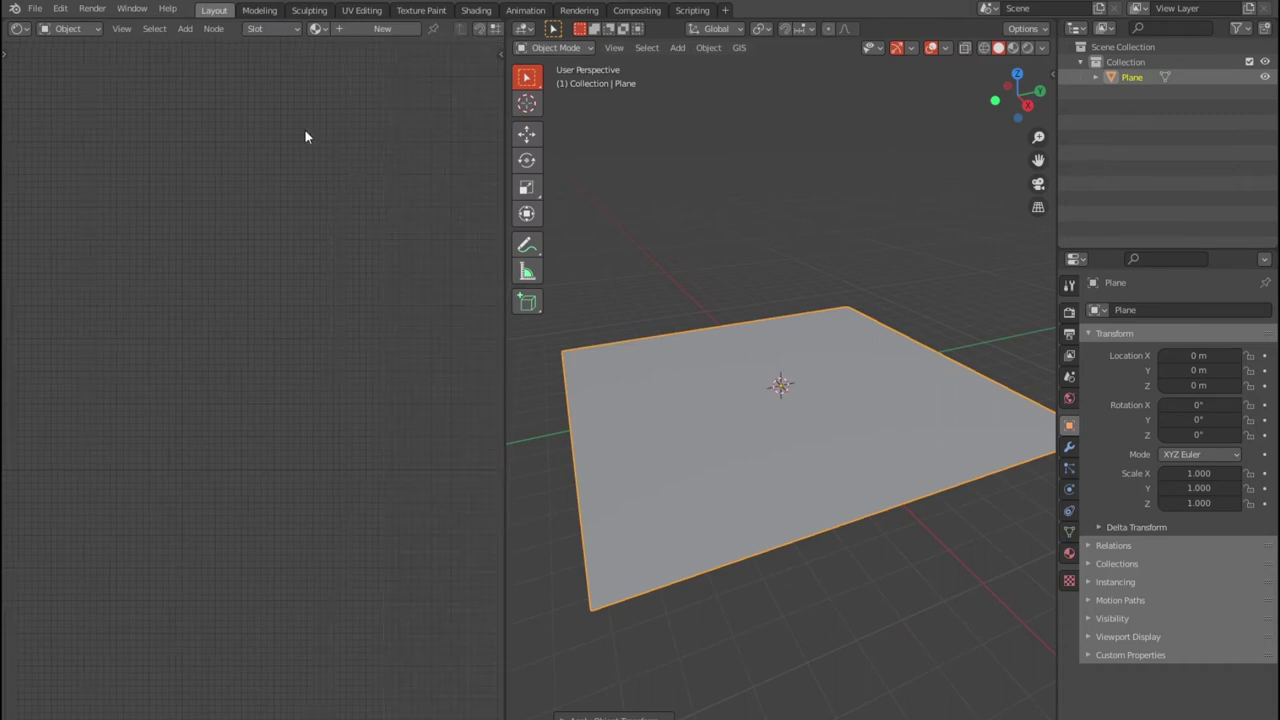
click(376, 28)
scroll(308, 448, up, 1)
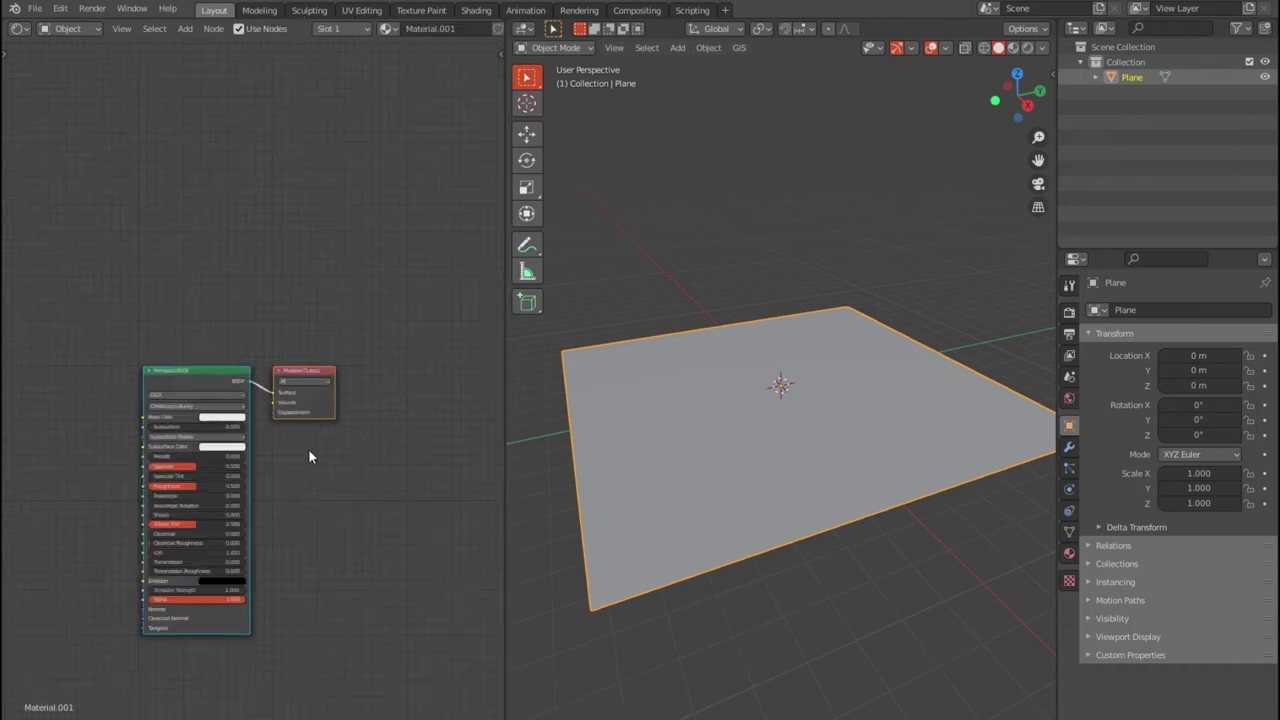
scroll(290, 360, up, 1)
scroll(274, 274, up, 2)
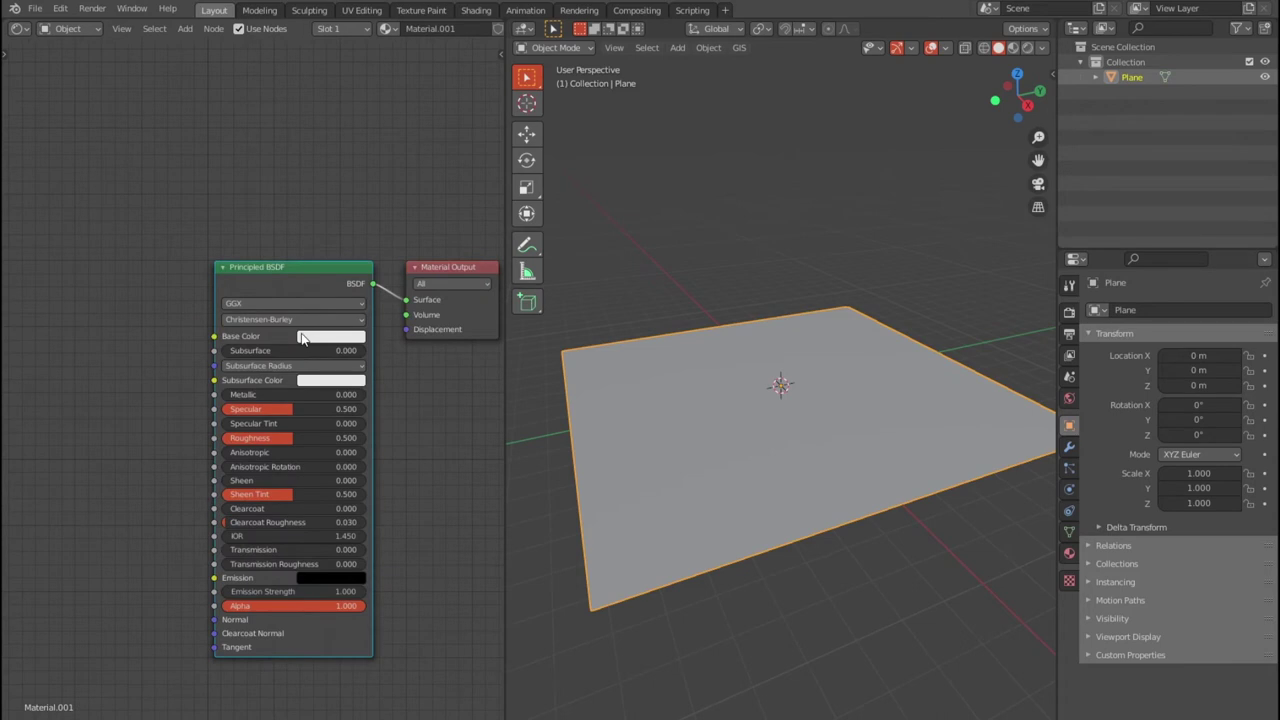
- Run Principled Texture Setup on the six test maps from Desktop\test\test, shown as thumbnails
key(ctrl+shift+t)
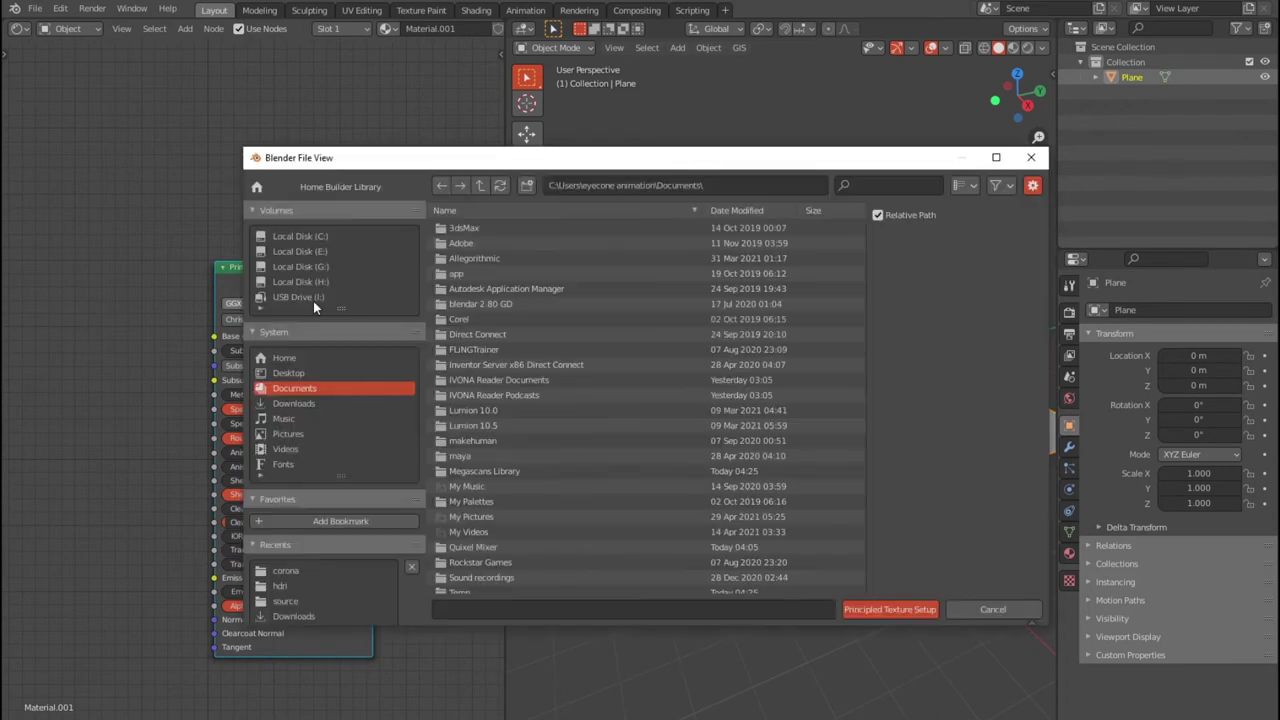
click(289, 374)
double_click(470, 349)
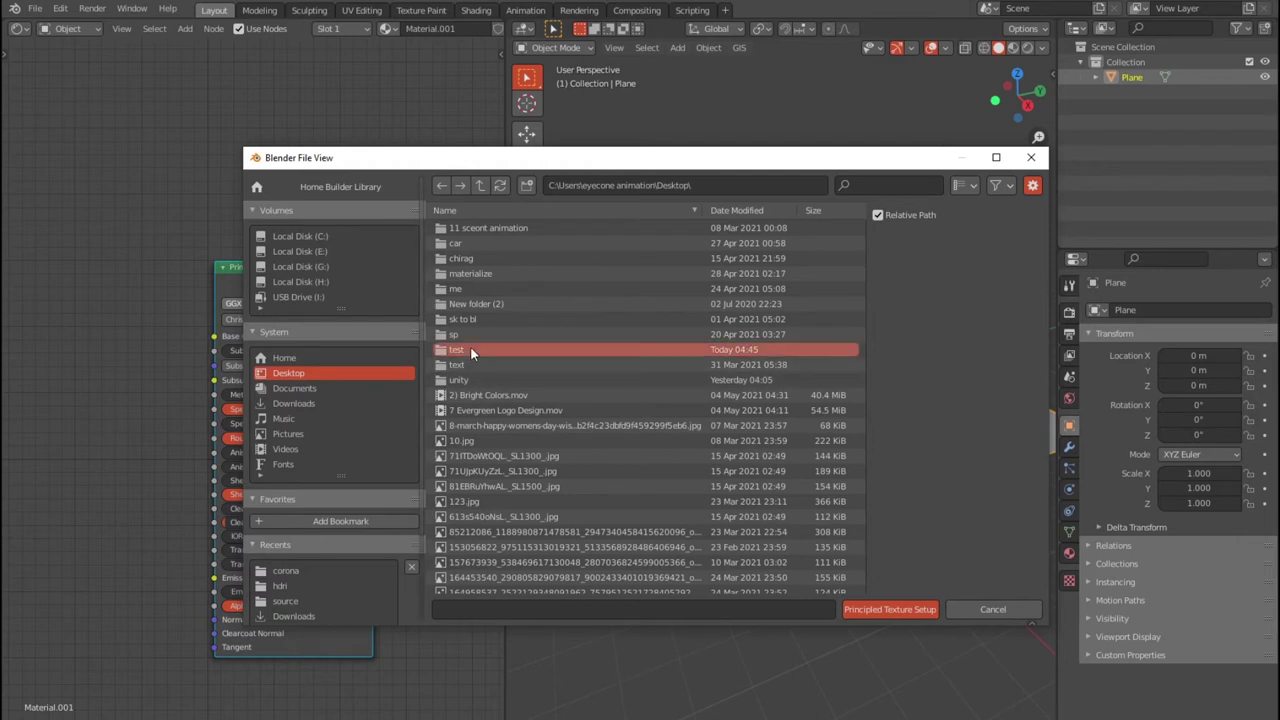
double_click(469, 229)
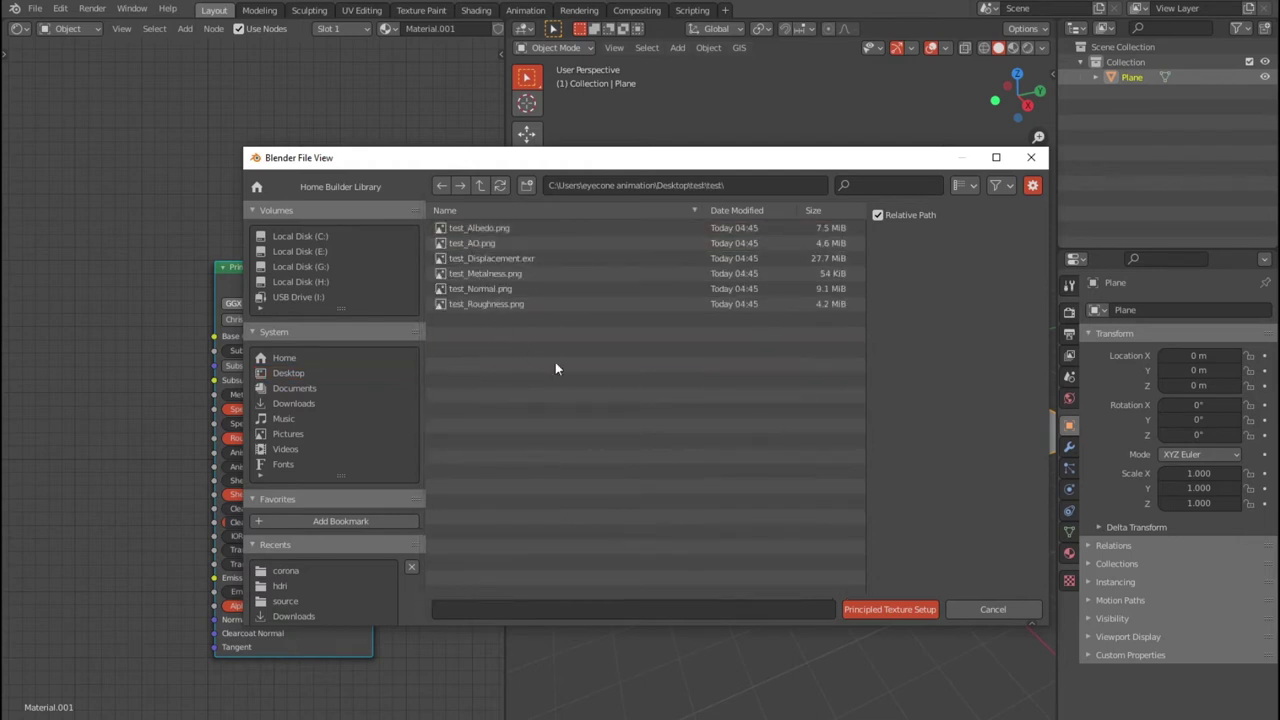
click(964, 187)
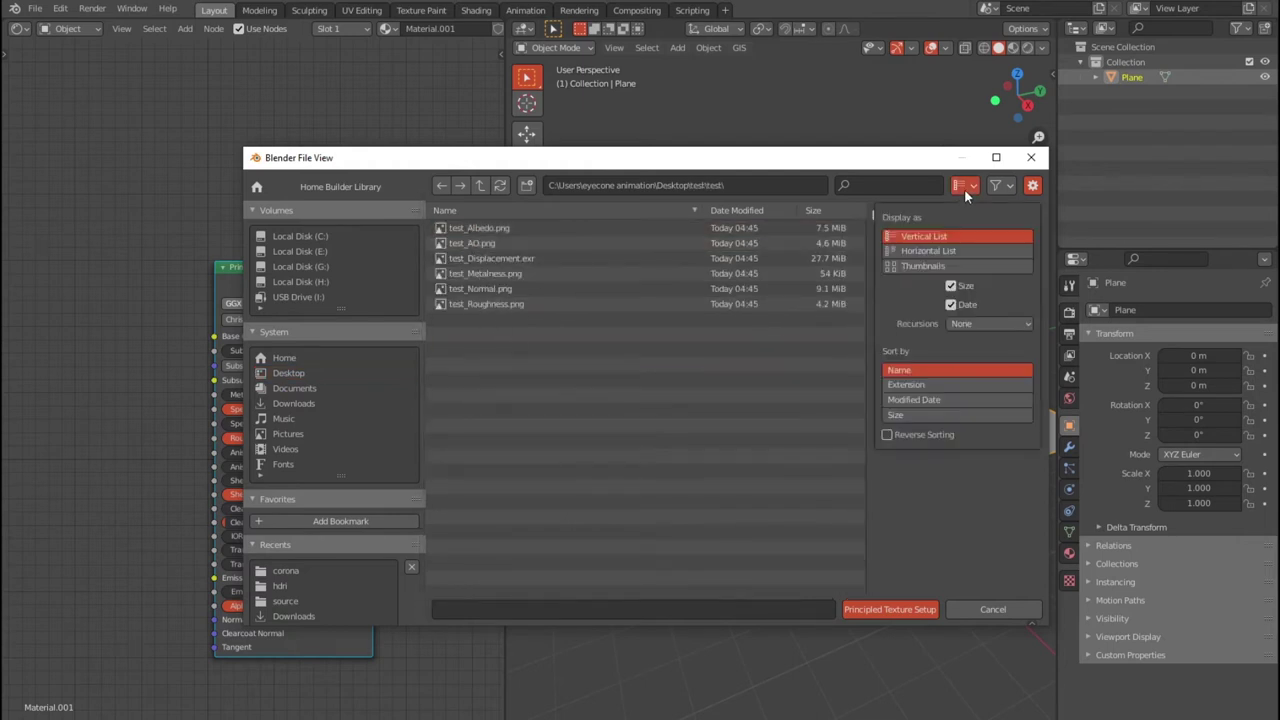
click(925, 269)
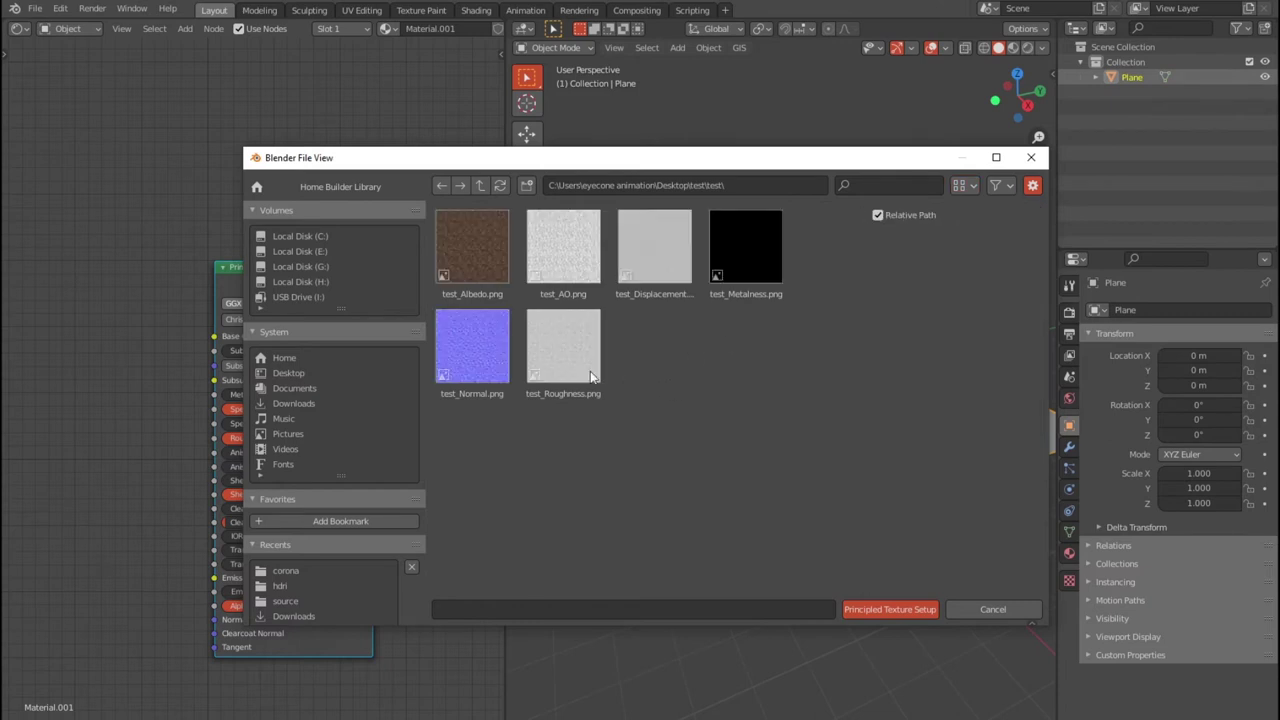
click(491, 363)
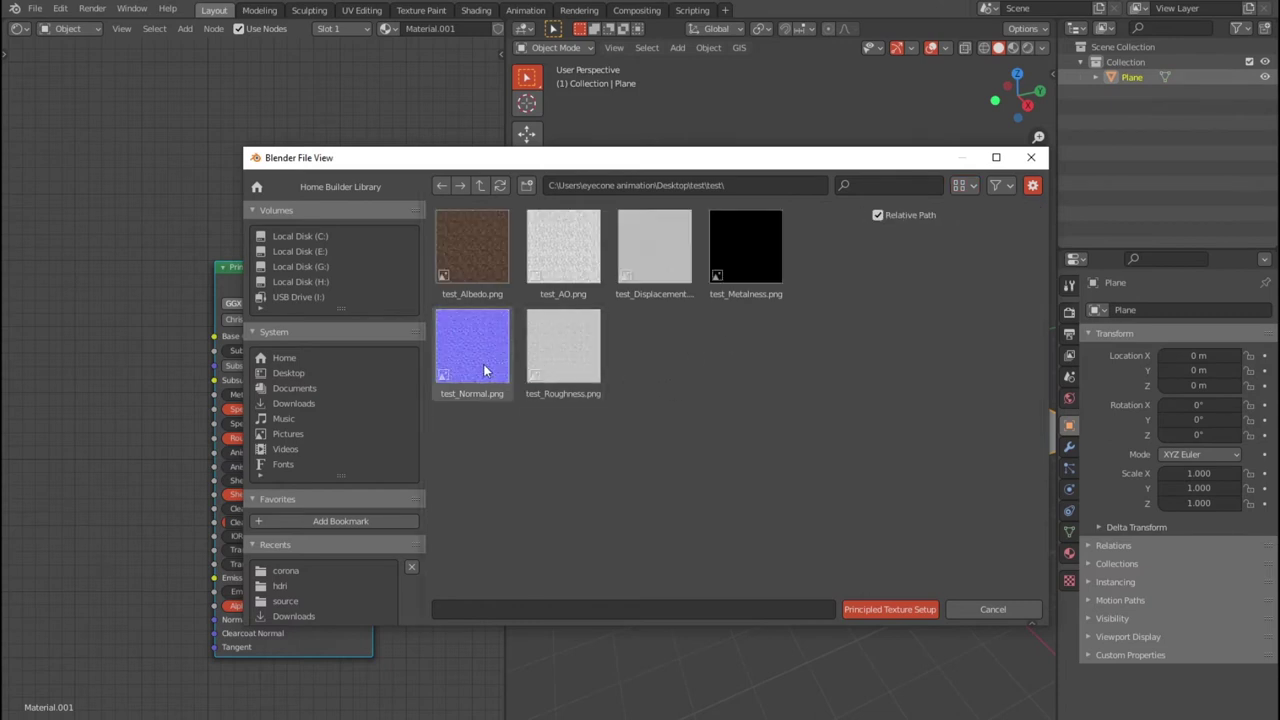
shift+click(579, 346)
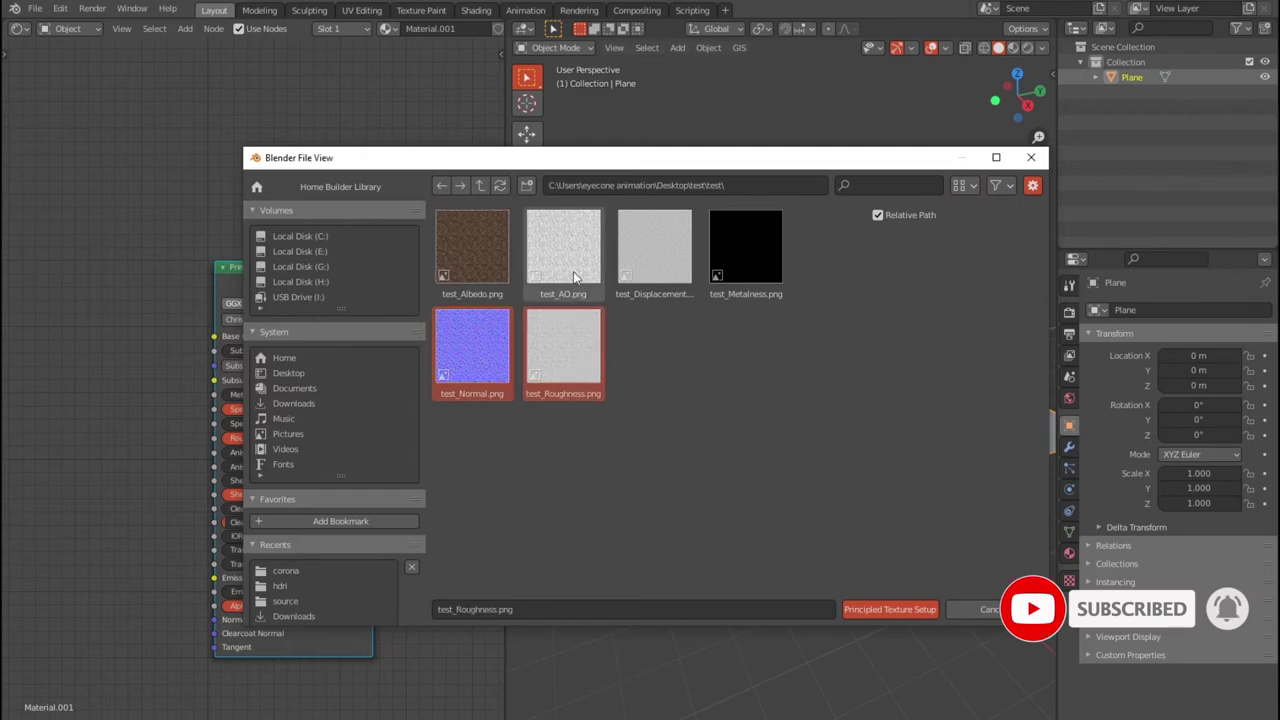
shift+click(486, 251)
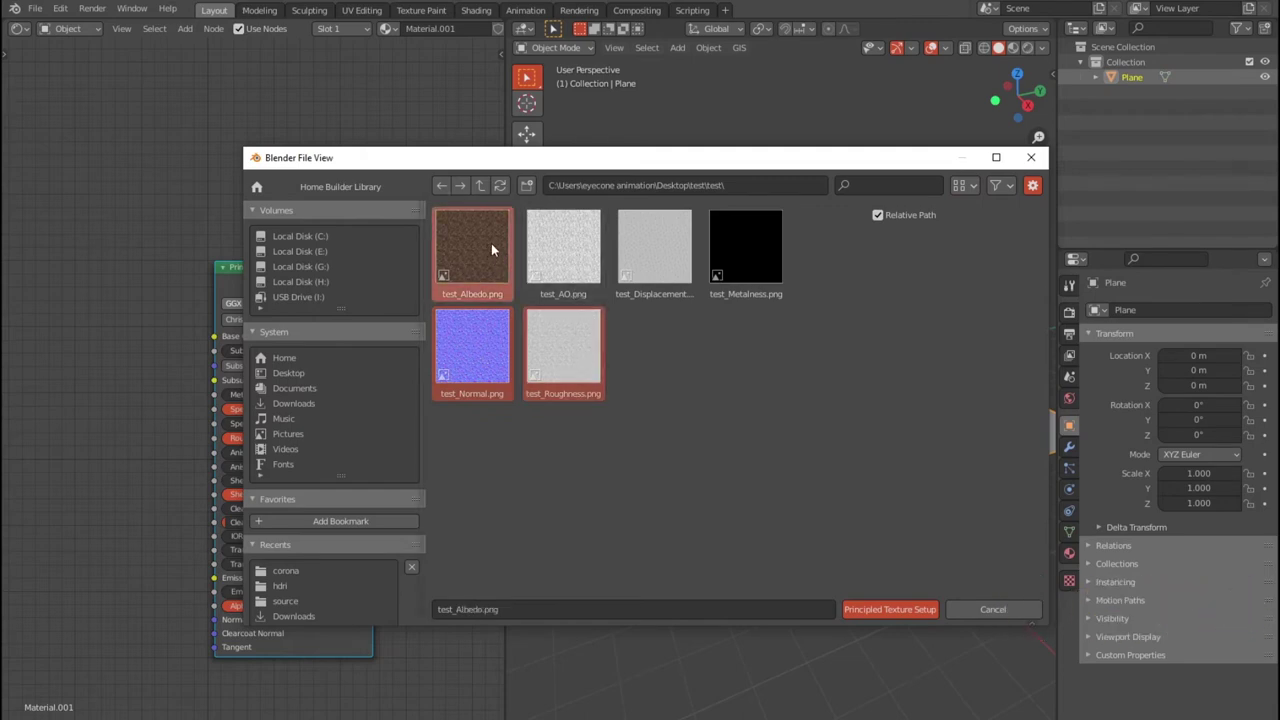
shift+click(579, 256)
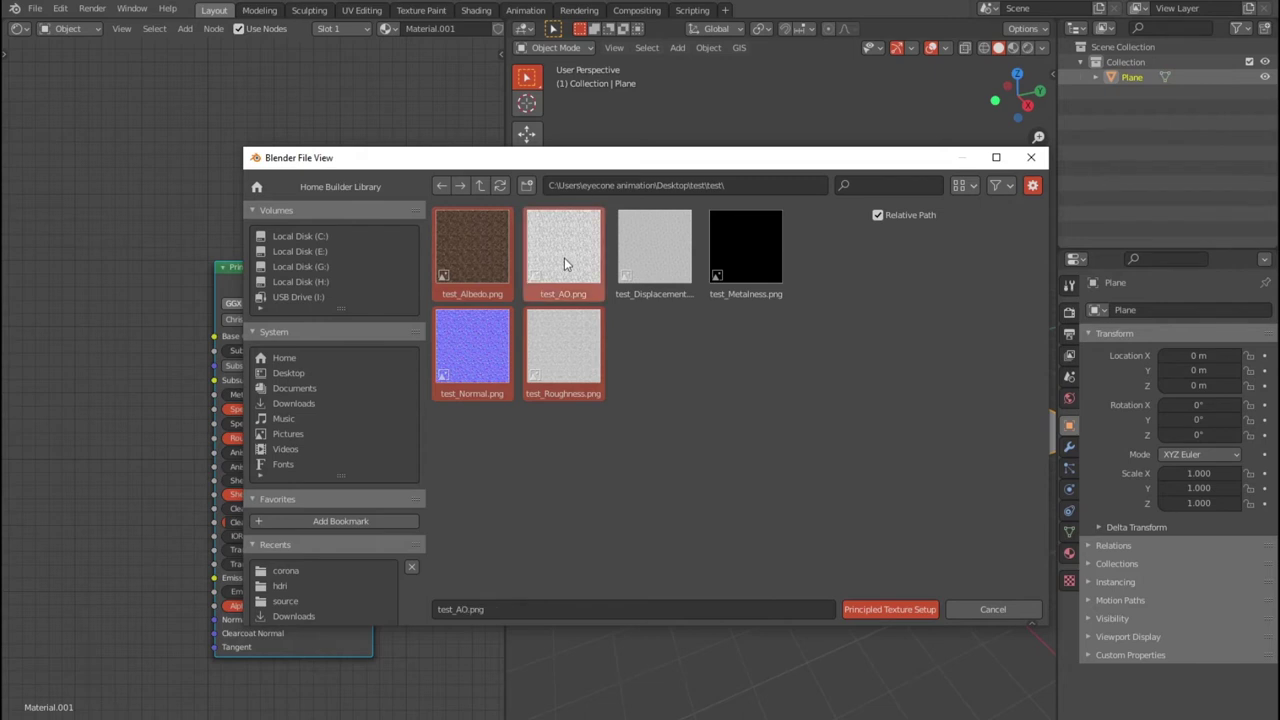
shift+click(678, 266)
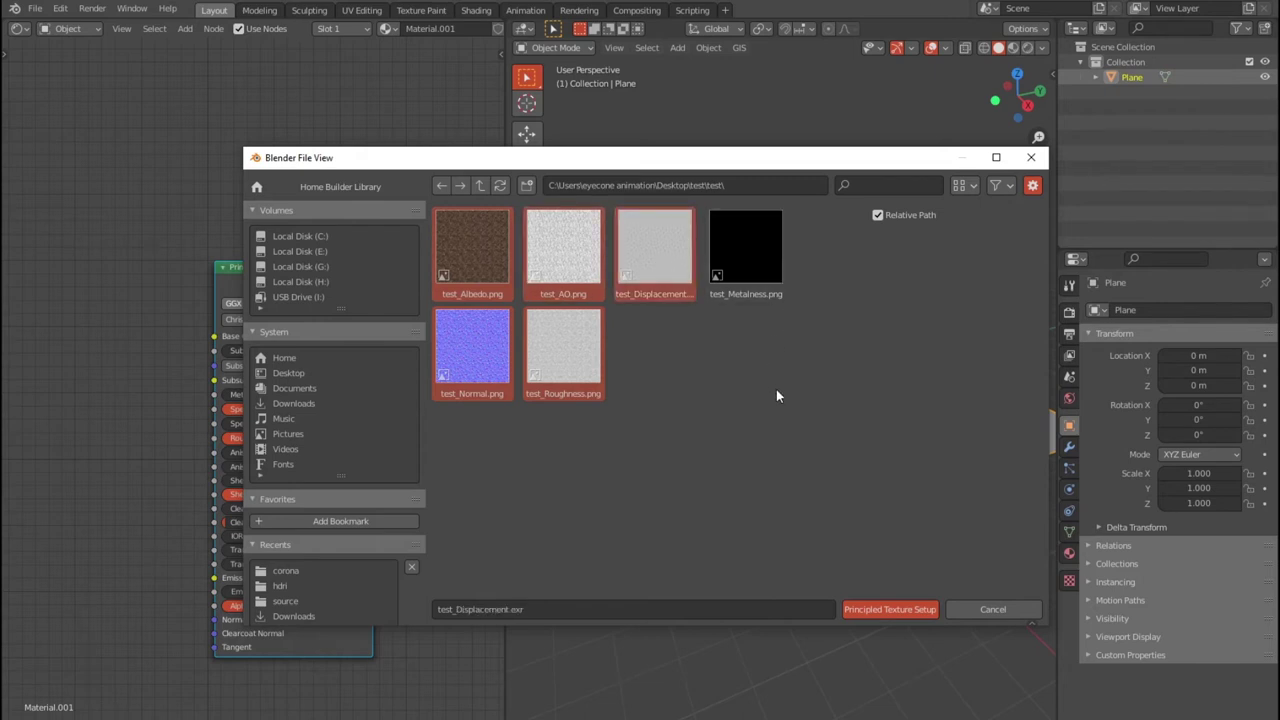
shift+click(753, 287)
click(873, 610)
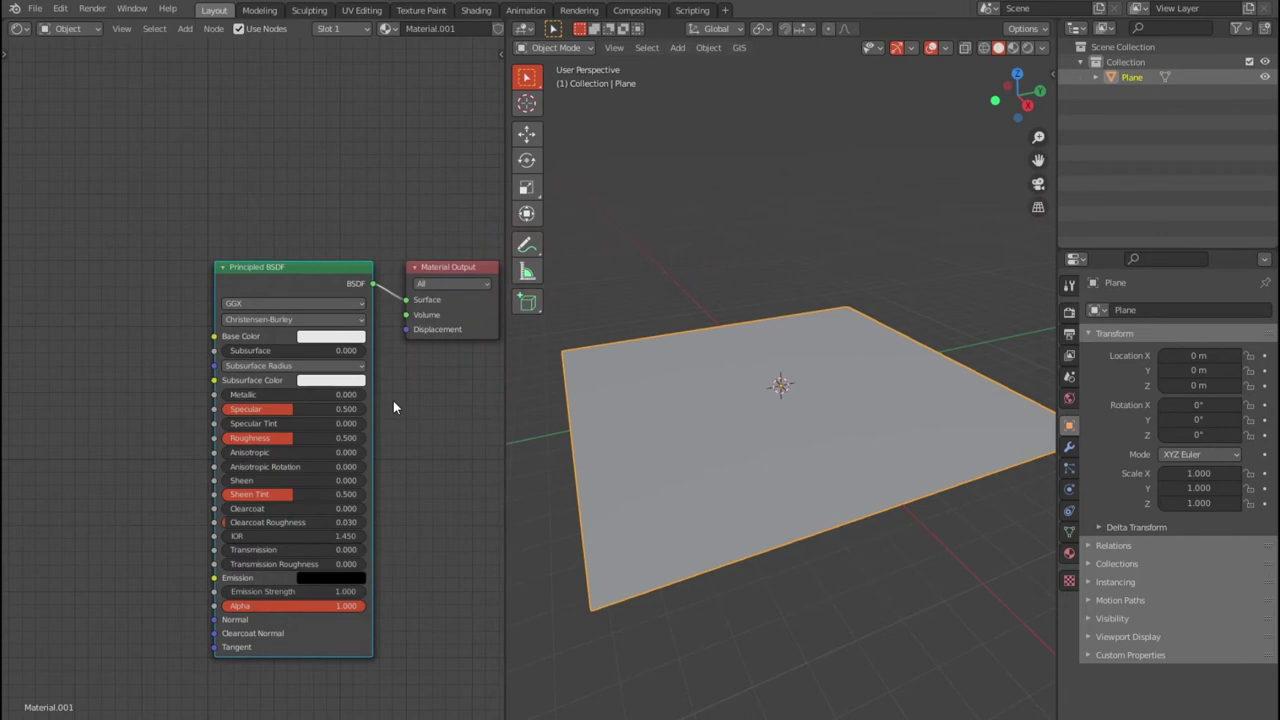
- Reselect the Principled BSDF node and rerun the texture setup with all six test maps
scroll(394, 399, down, 2)
scroll(395, 399, down, 1)
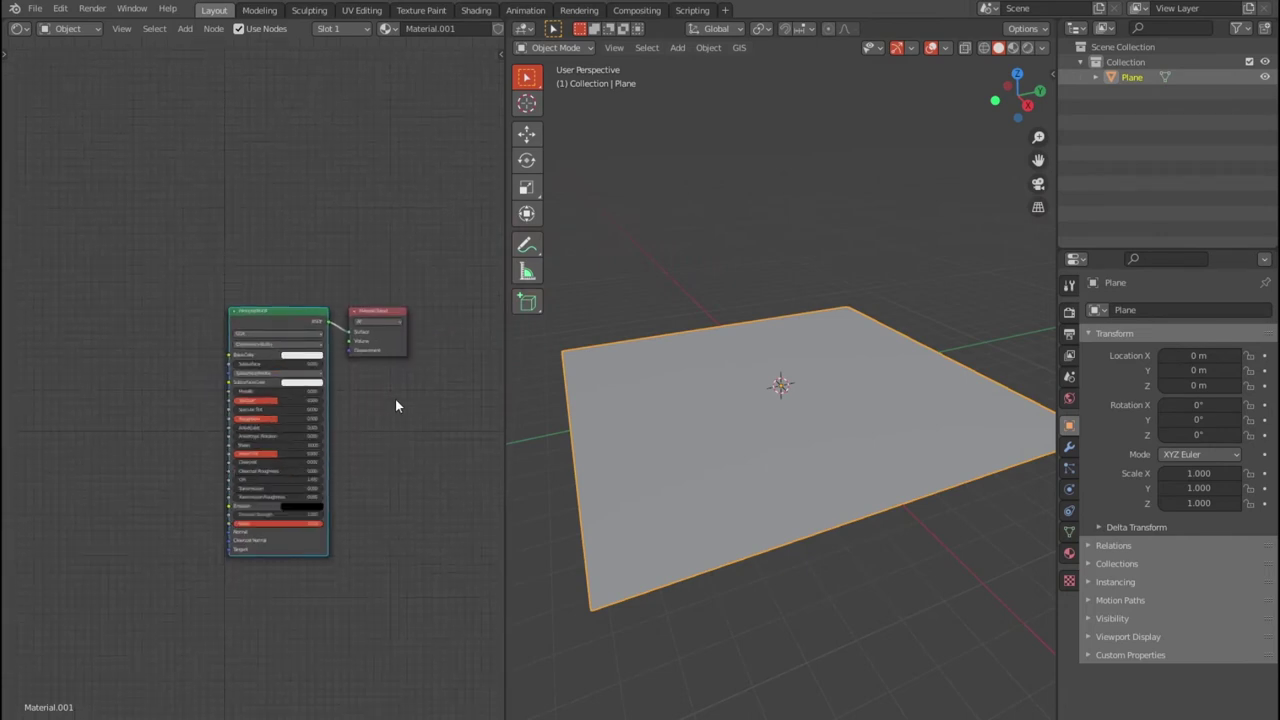
click(395, 399)
drag(288, 347, 282, 485)
key(ctrl+shift+t)
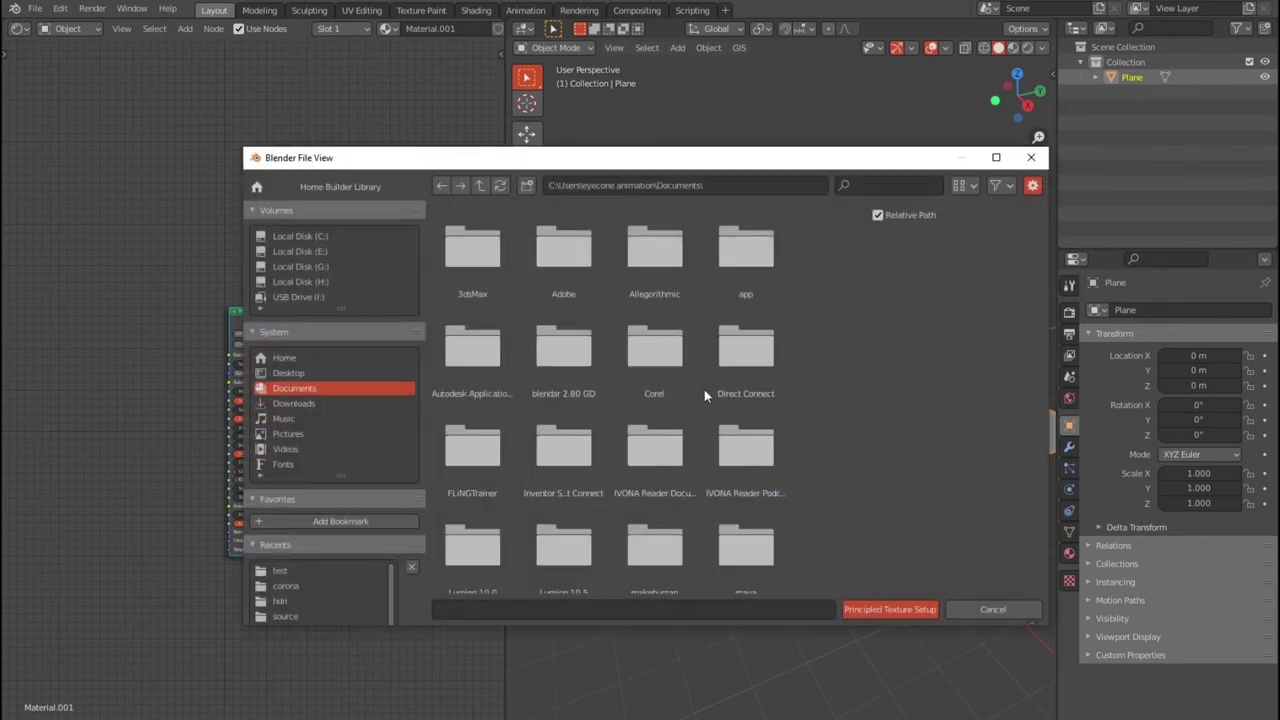
click(290, 373)
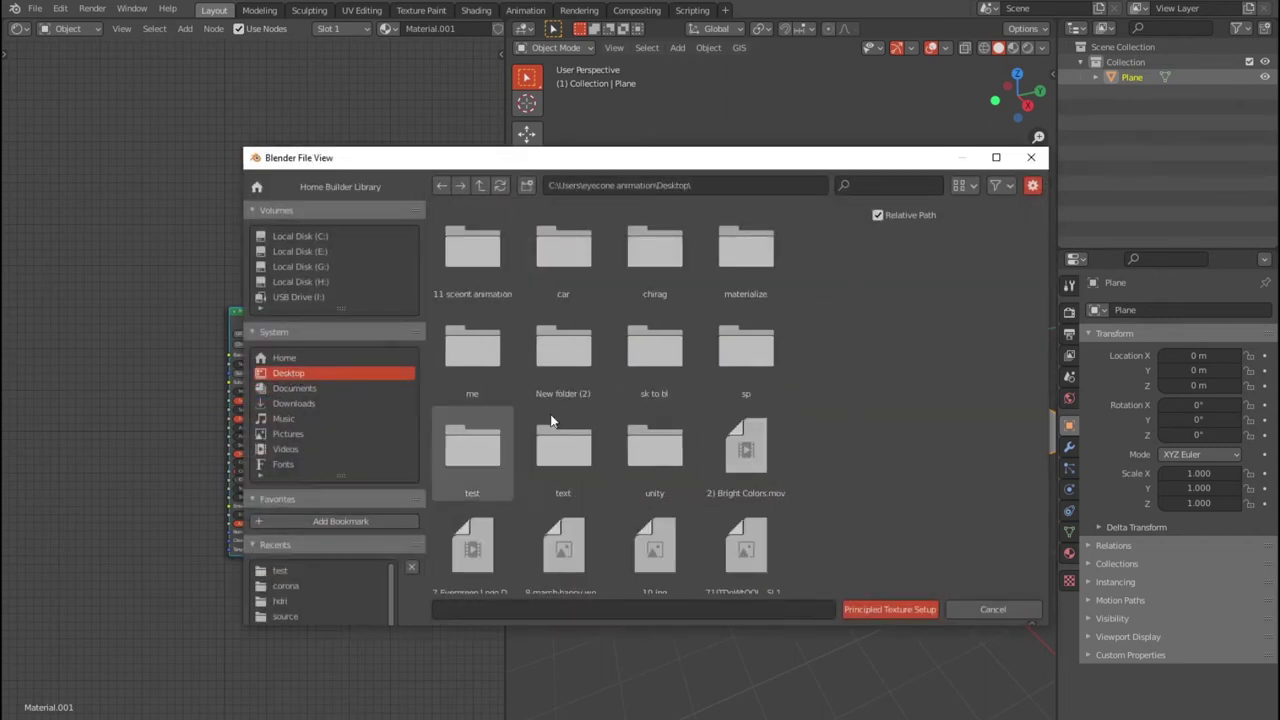
double_click(455, 457)
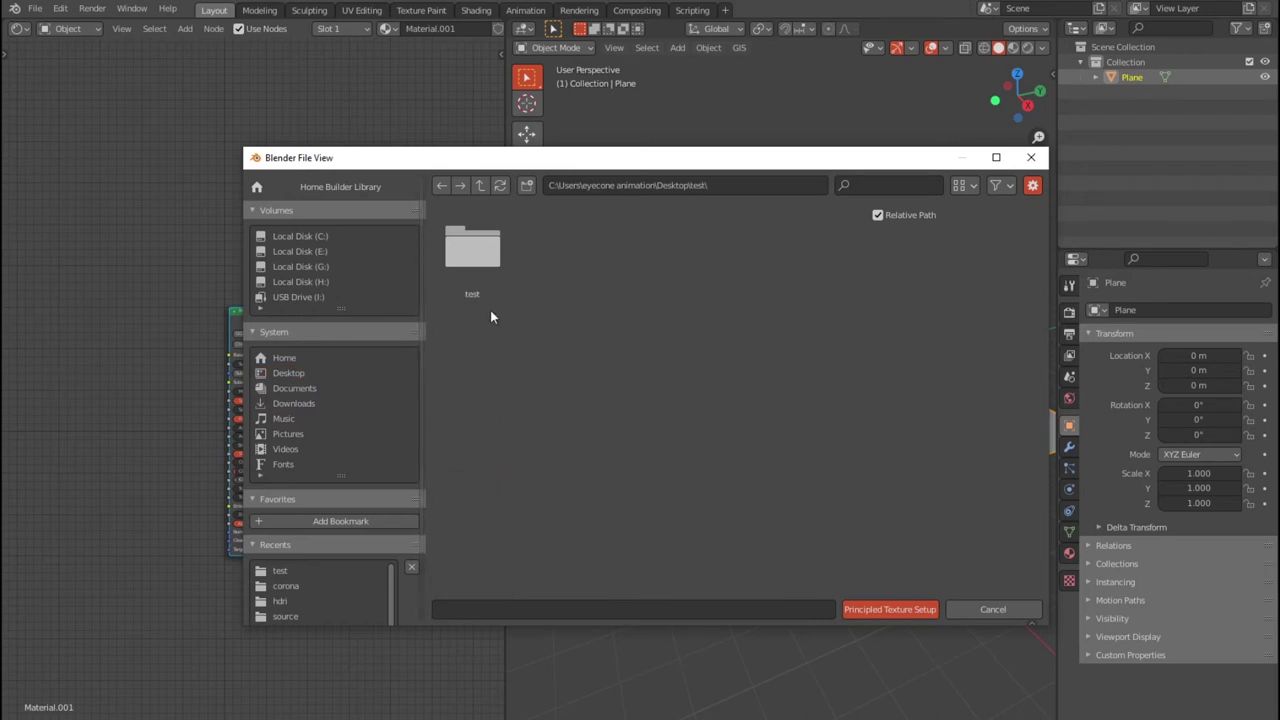
double_click(472, 250)
mouse_move(845, 444)
mouse_down()
mouse_move(624, 342)
mouse_move(473, 212)
mouse_up()
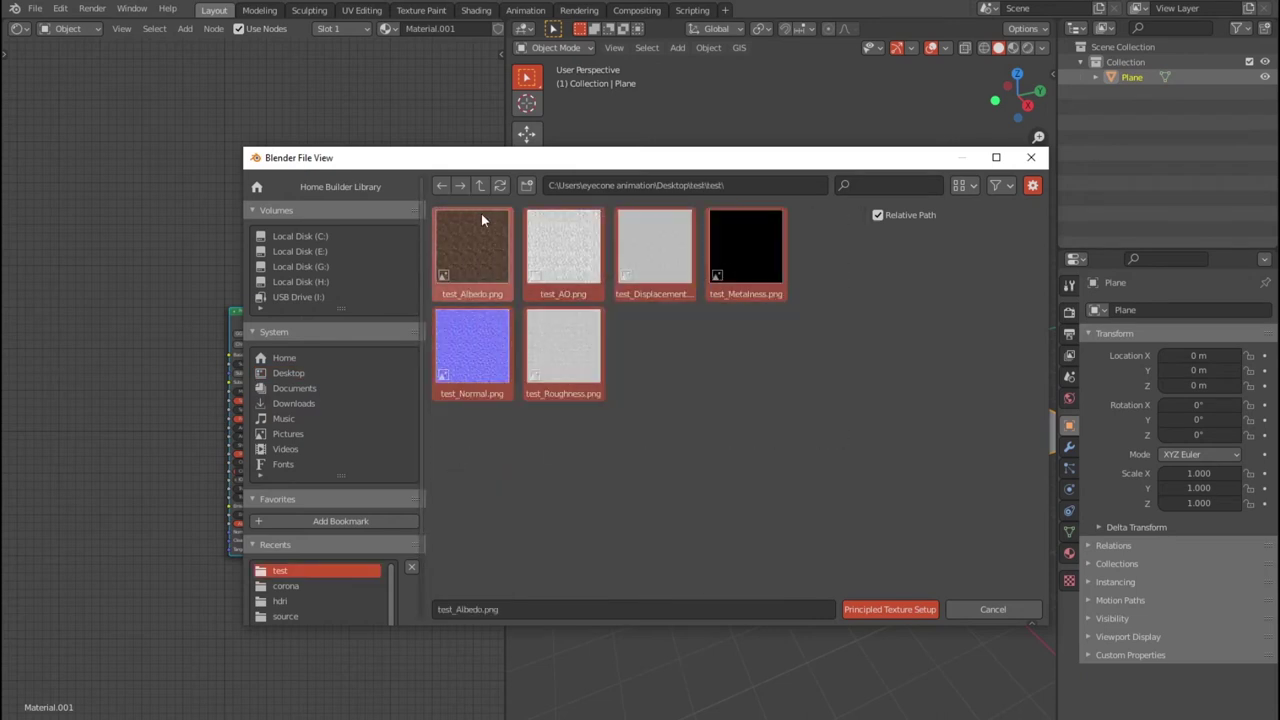
click(890, 609)
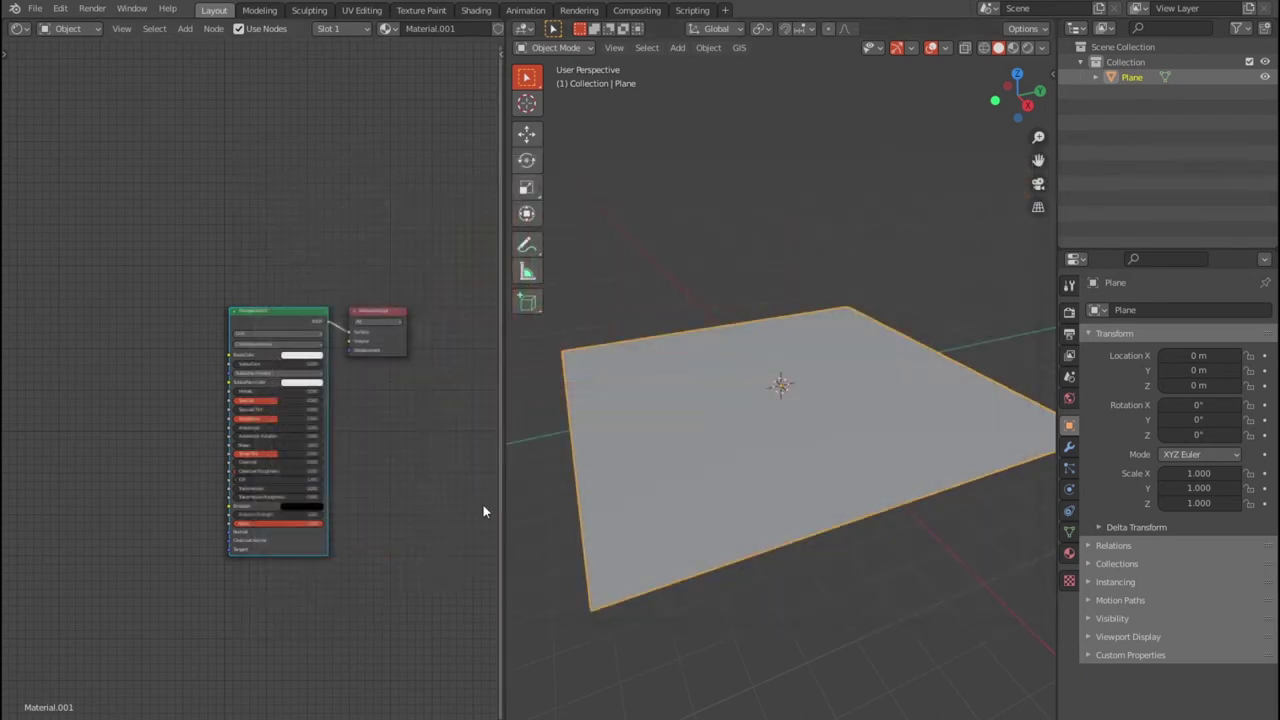
- Save the scene as untitled.blend in Desktop\test\test, then select both shader nodes
key(ctrl+s)
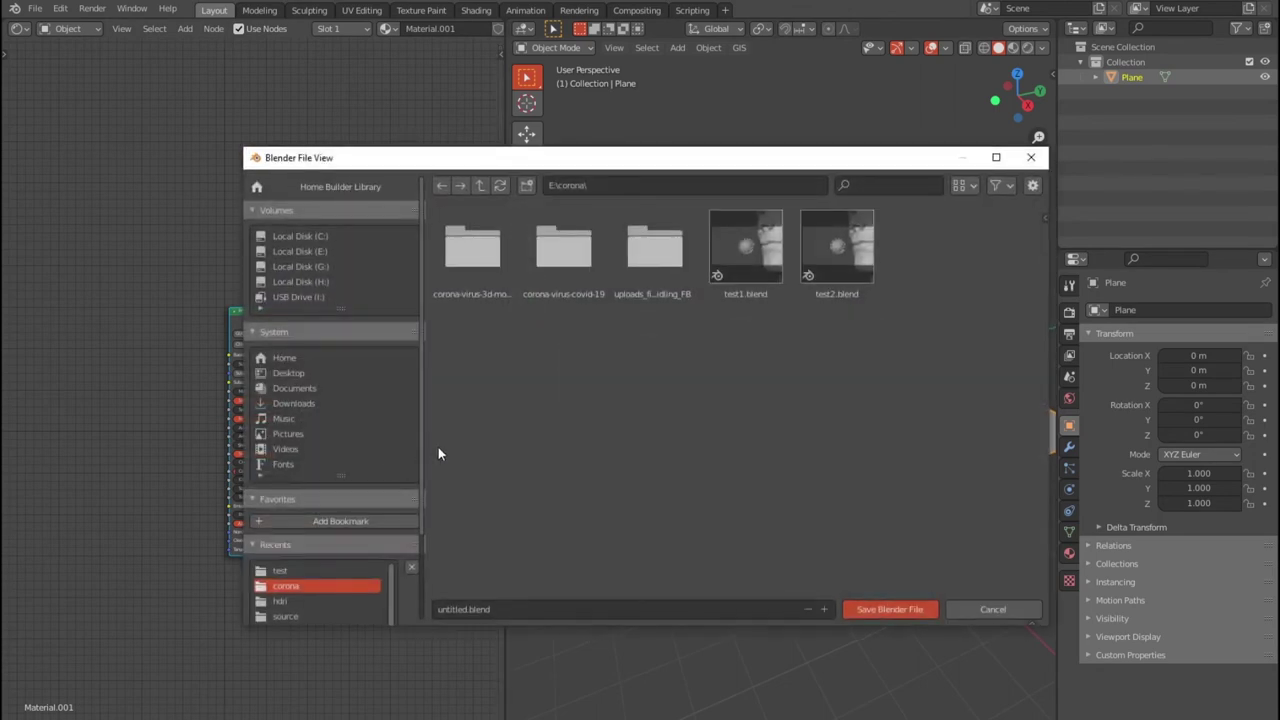
click(290, 372)
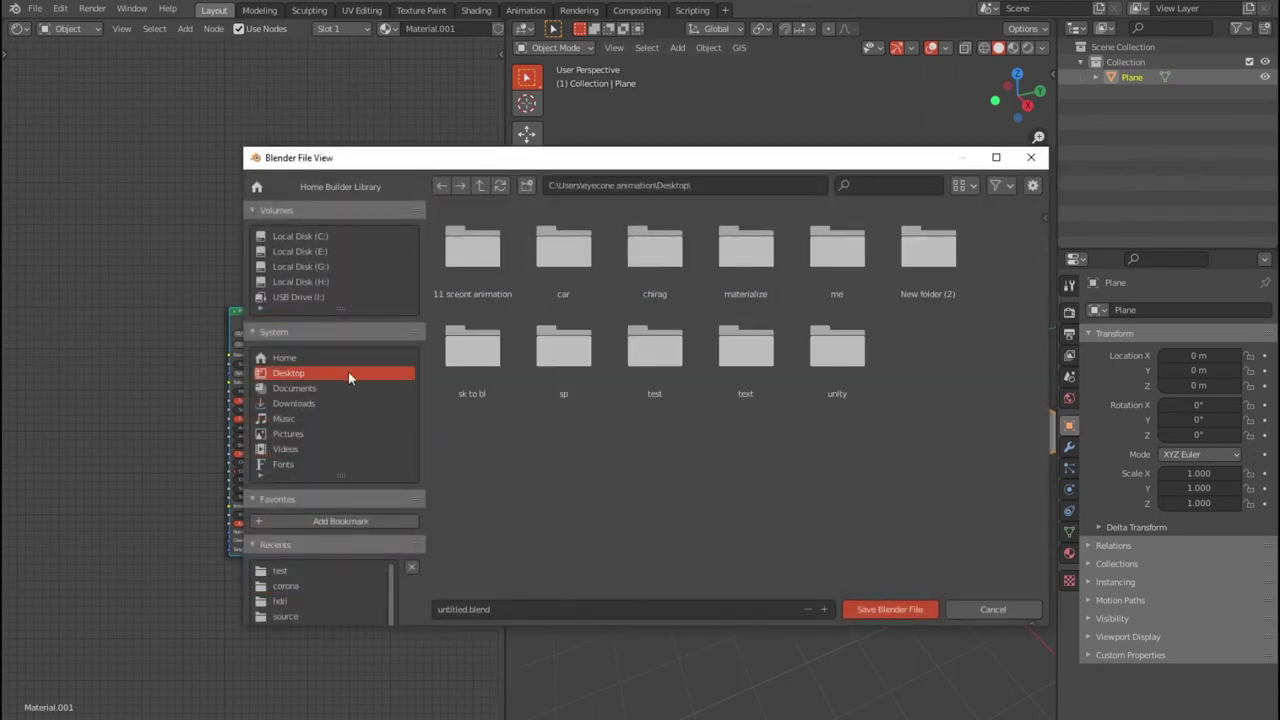
click(758, 355)
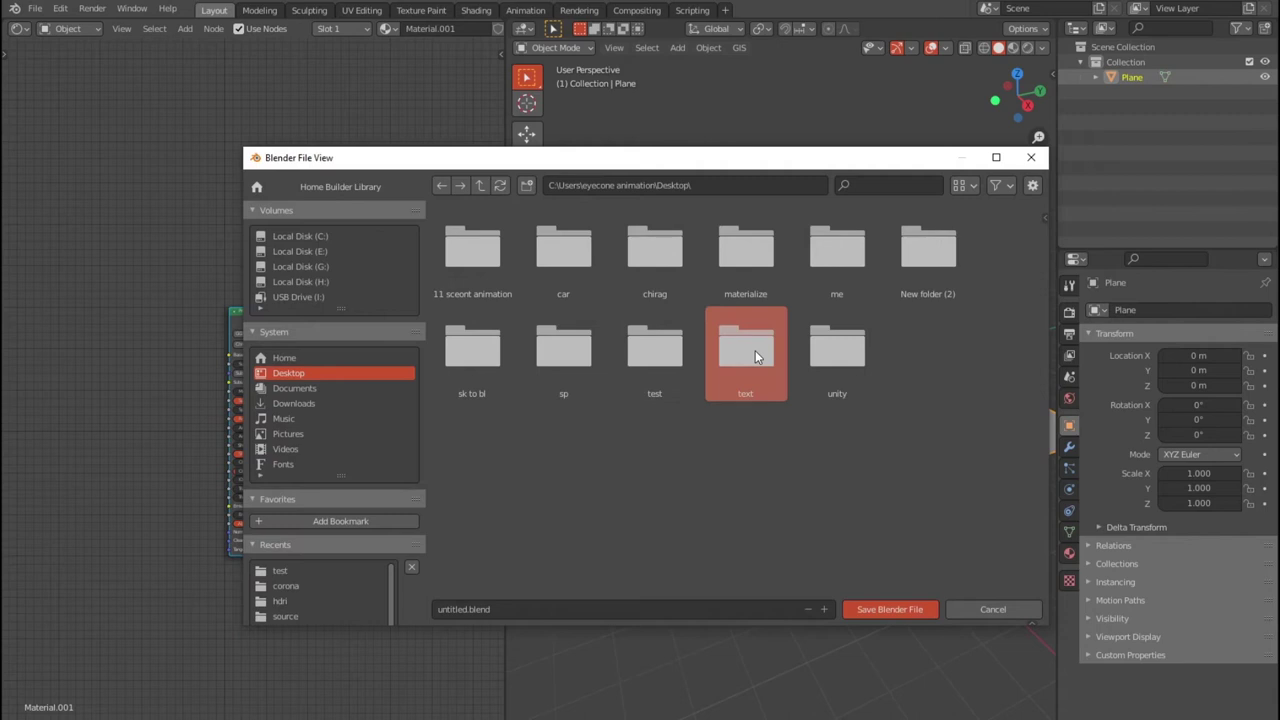
double_click(655, 352)
double_click(472, 250)
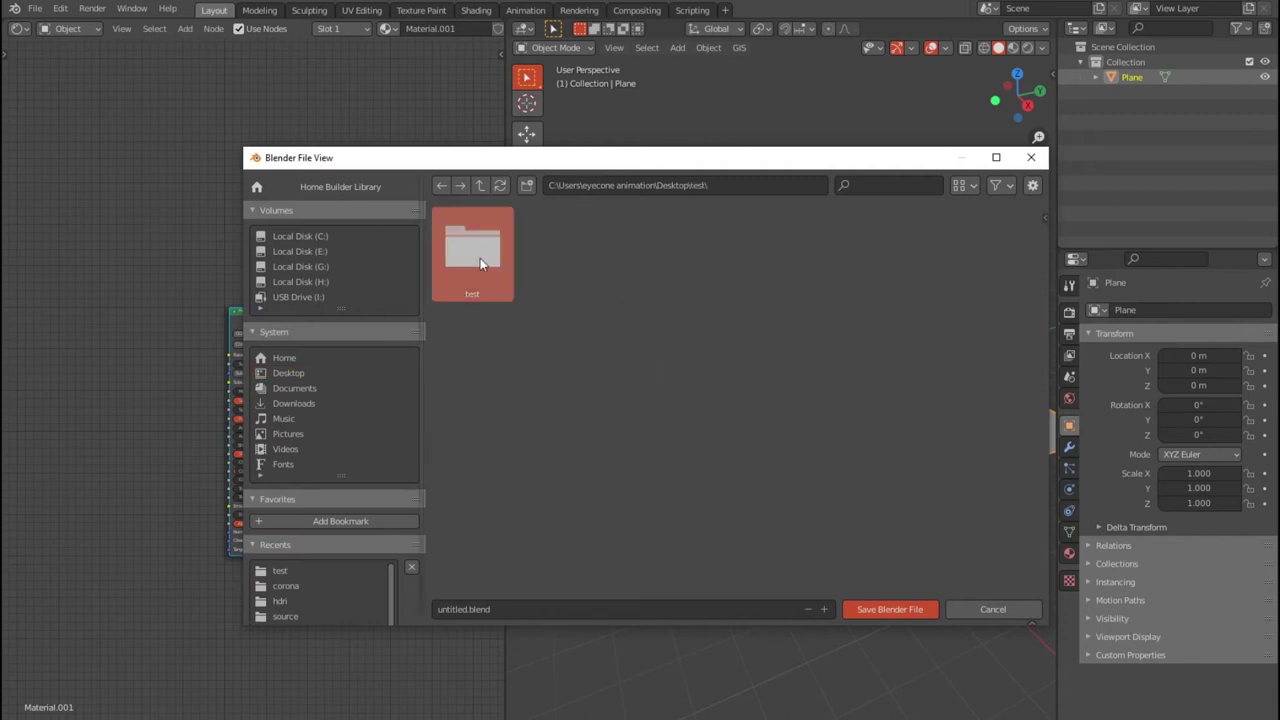
click(888, 608)
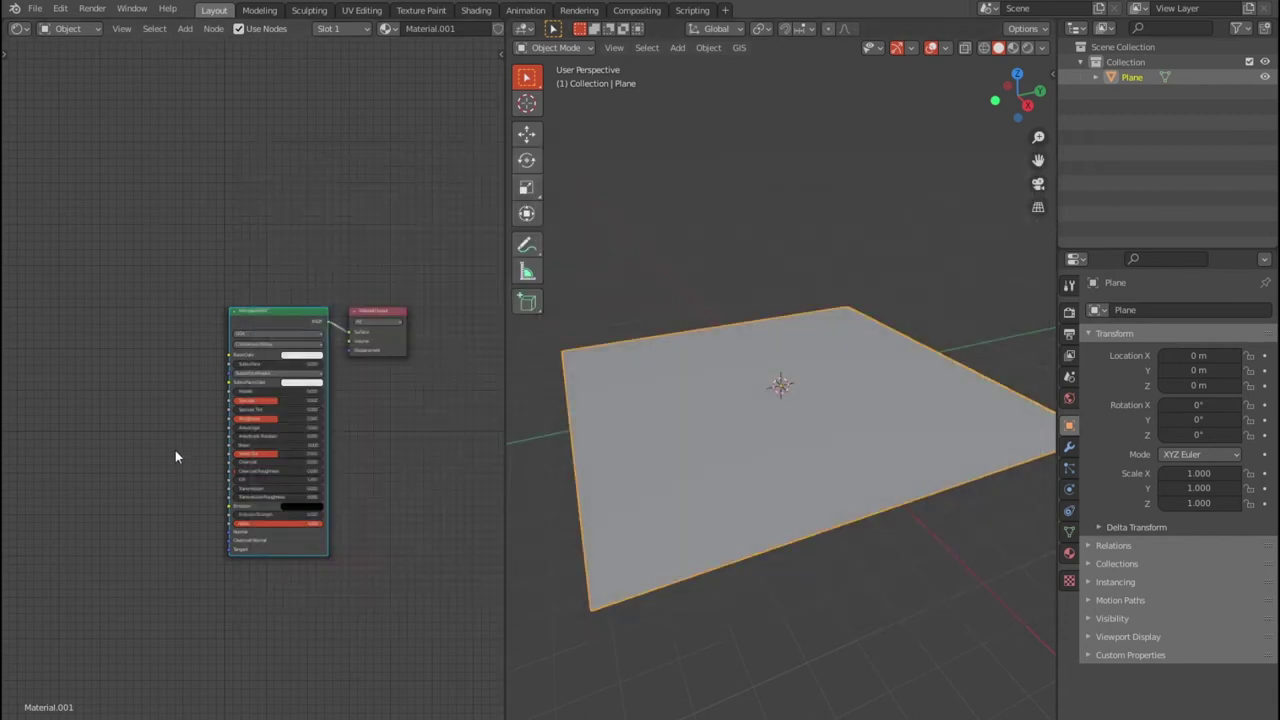
drag(203, 256, 415, 580)
- Run Principled Texture Setup with four of the test texture maps
key(ctrl+shift+t)
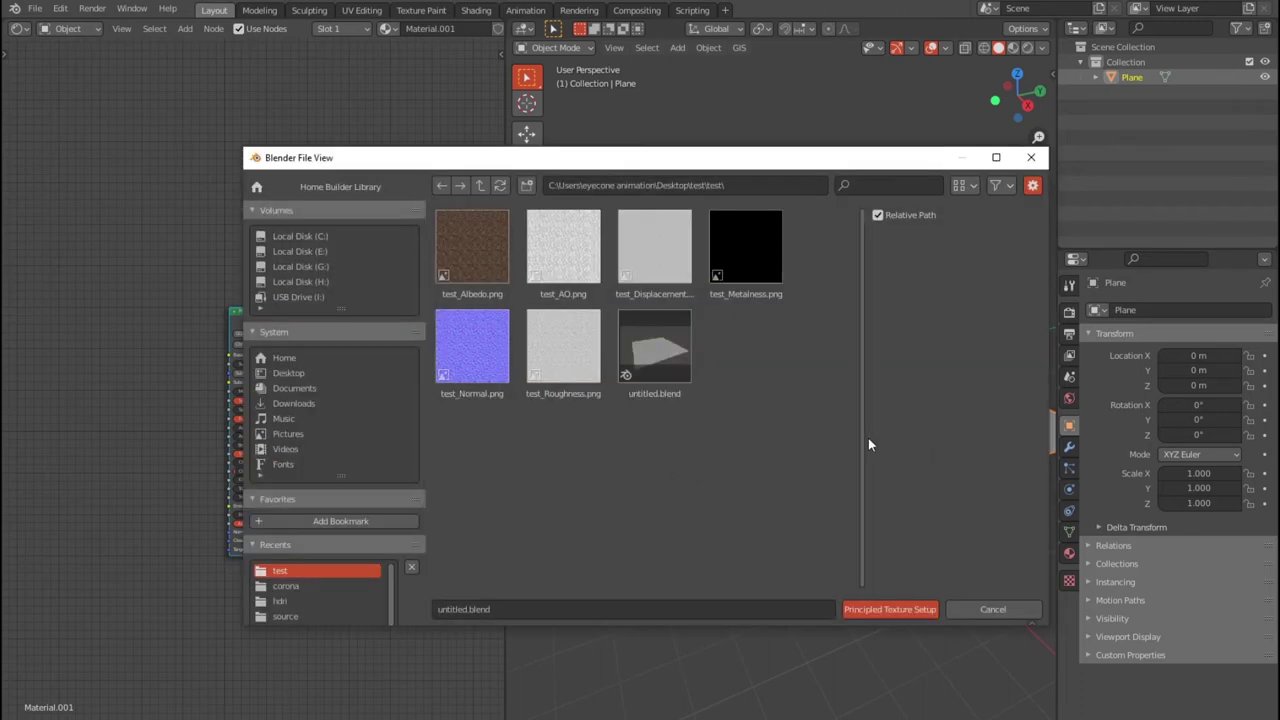
click(563, 348)
ctrl+click(472, 348)
ctrl+click(472, 248)
shift+click(745, 248)
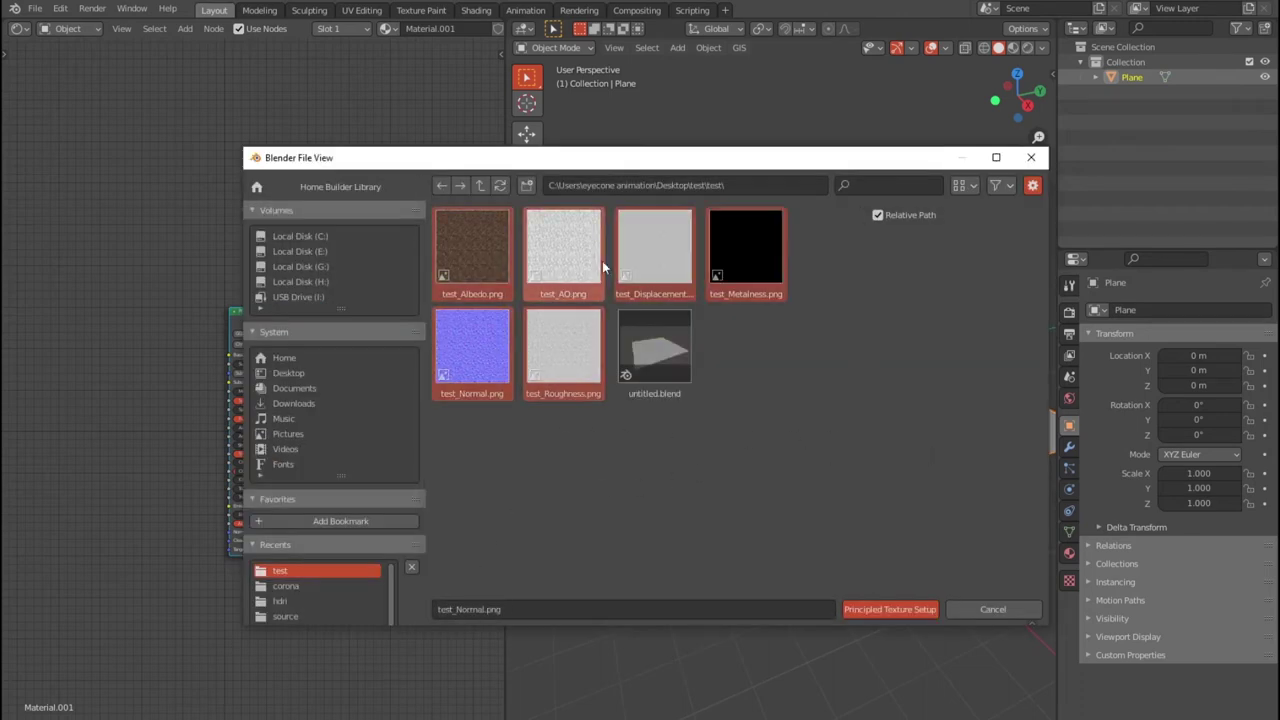
click(900, 610)
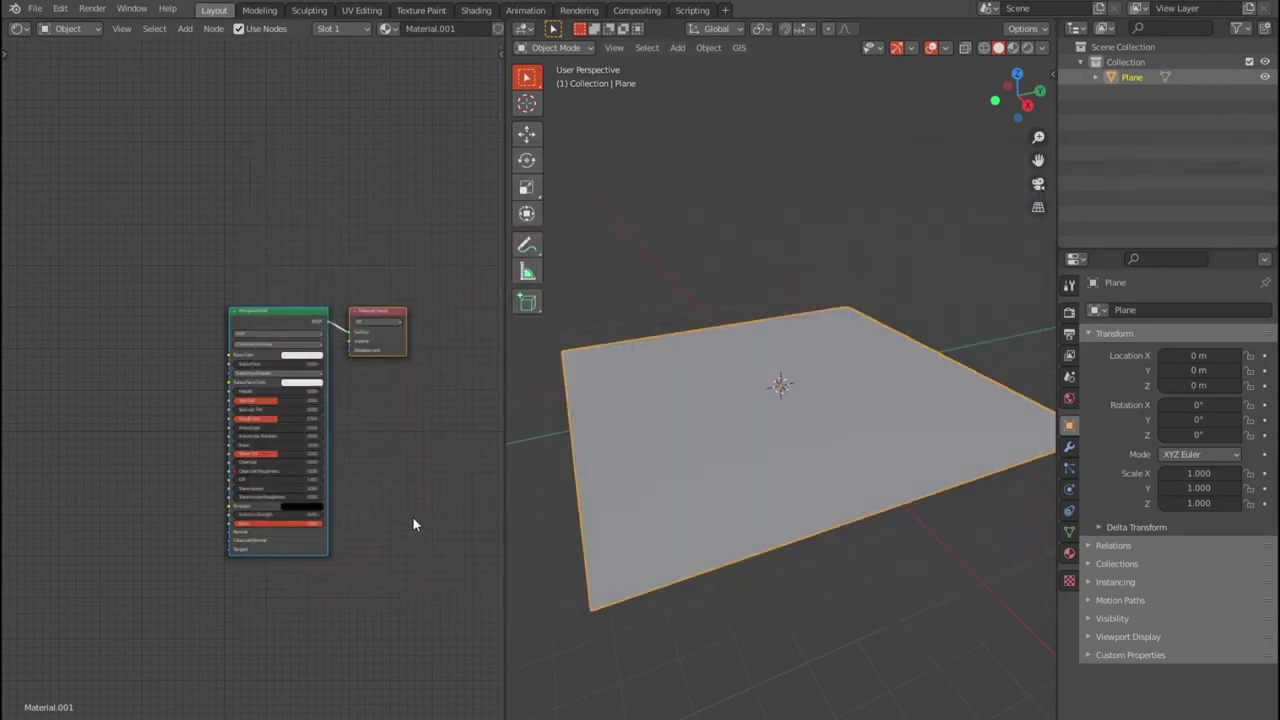
- Reselect Principled BSDF and build textures from the Normal, Roughness, Albedo, AO and Displacement maps
click(384, 486)
mouse_move(677, 466)
middle_down()
mouse_move(706, 458)
mouse_move(772, 476)
mouse_move(718, 519)
middle_up()
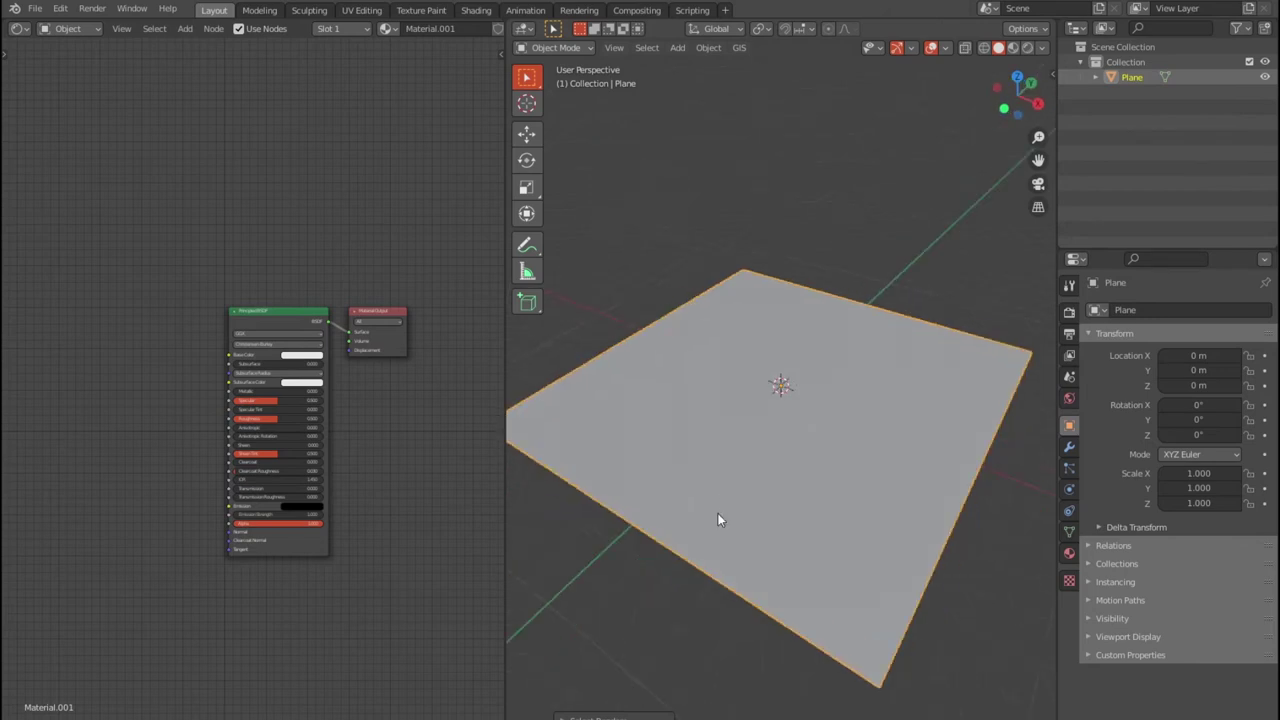
click(622, 264)
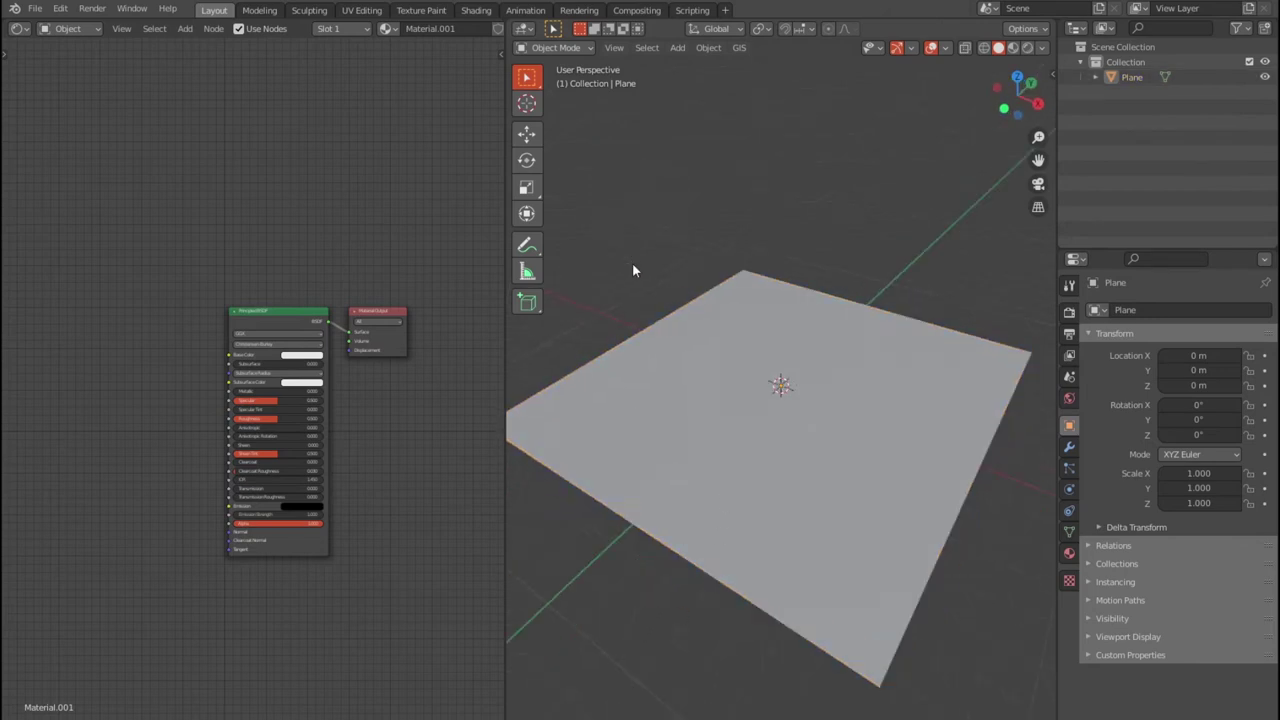
click(274, 318)
key(ctrl+shift+t)
click(478, 346)
ctrl+click(553, 365)
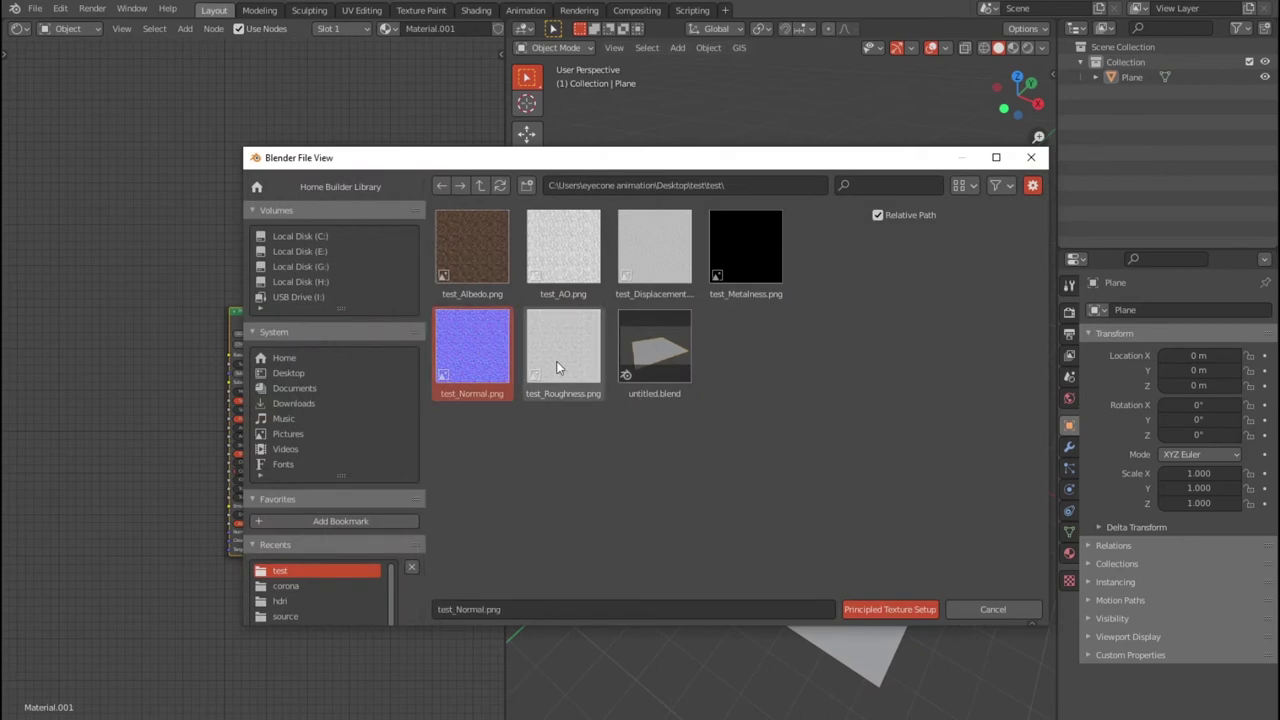
ctrl+click(478, 262)
ctrl+click(558, 257)
ctrl+click(654, 258)
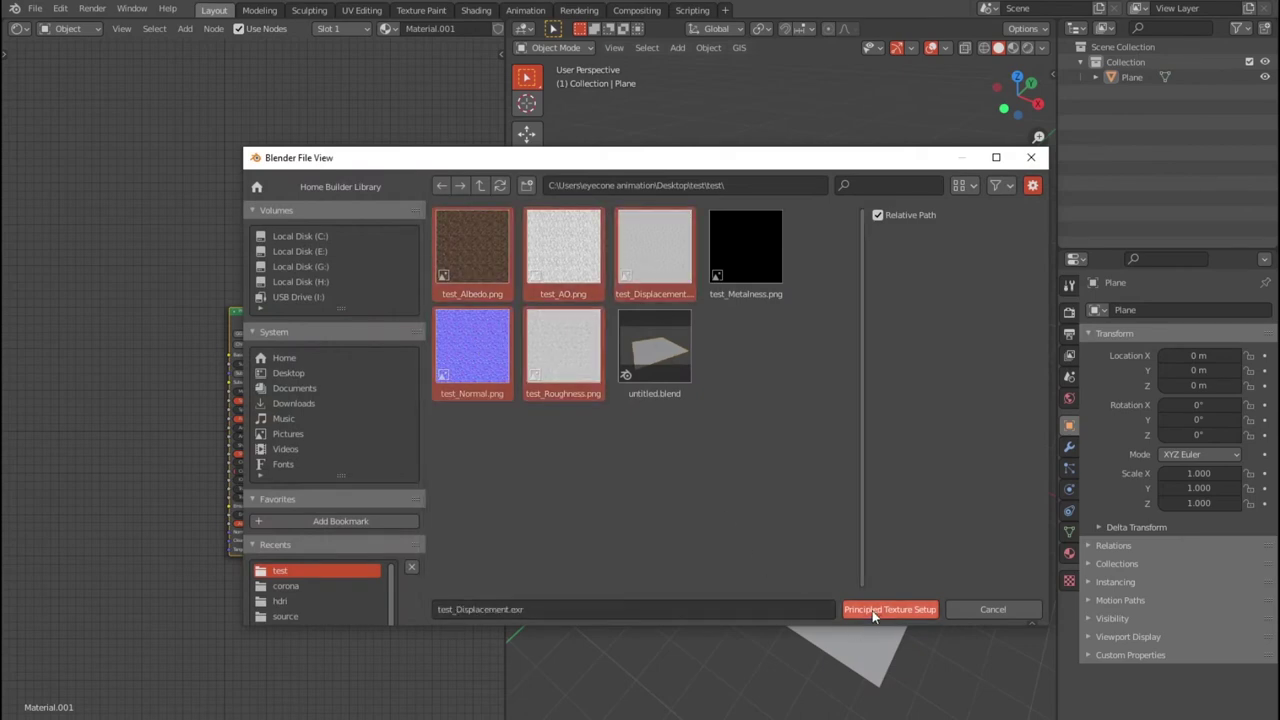
click(870, 612)
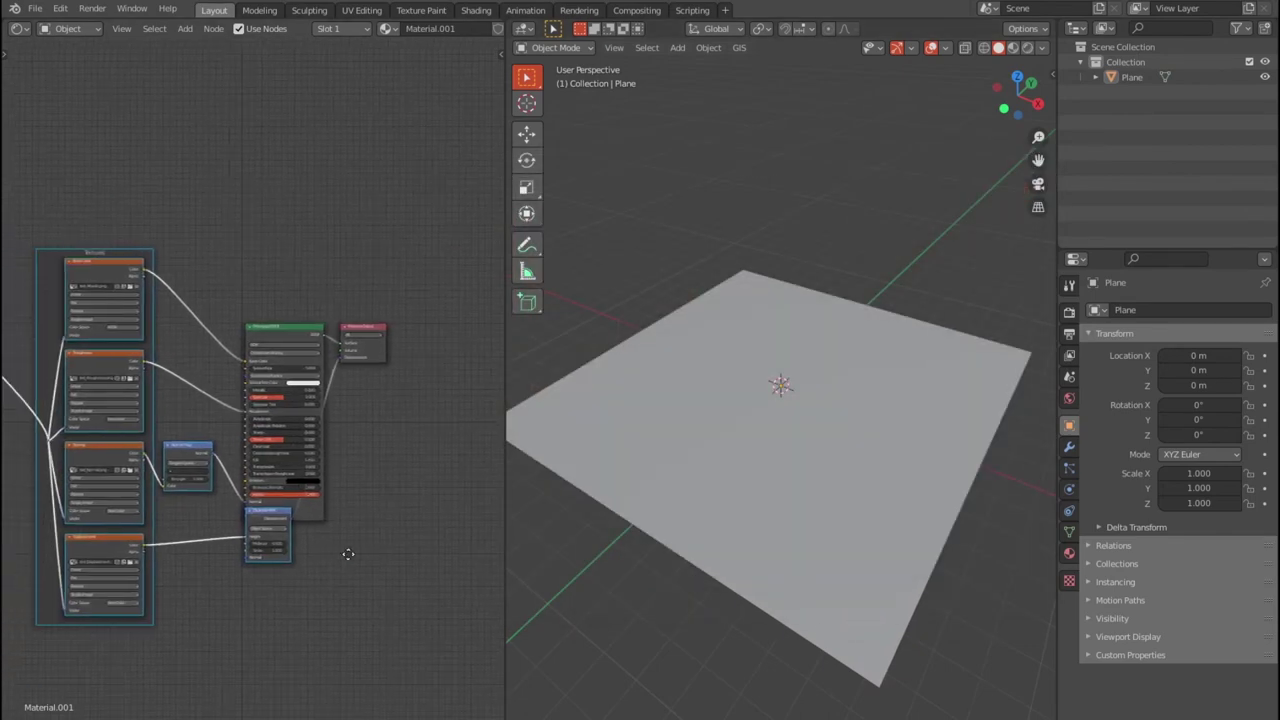
- Preview the cobblestone-textured plane in material view and select it
key(Home)
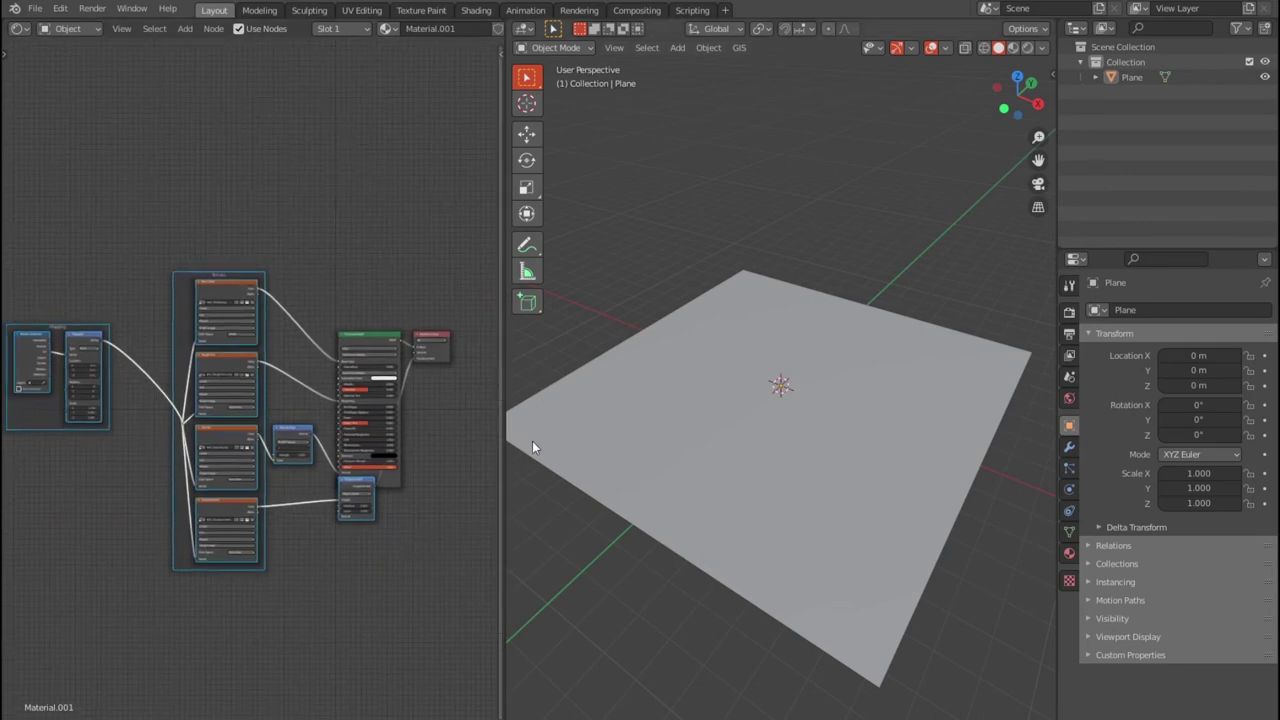
click(1014, 48)
mouse_move(850, 335)
middle_down()
mouse_move(663, 357)
mouse_move(794, 409)
mouse_move(828, 404)
mouse_move(831, 357)
middle_up()
scroll(826, 436, up, 4)
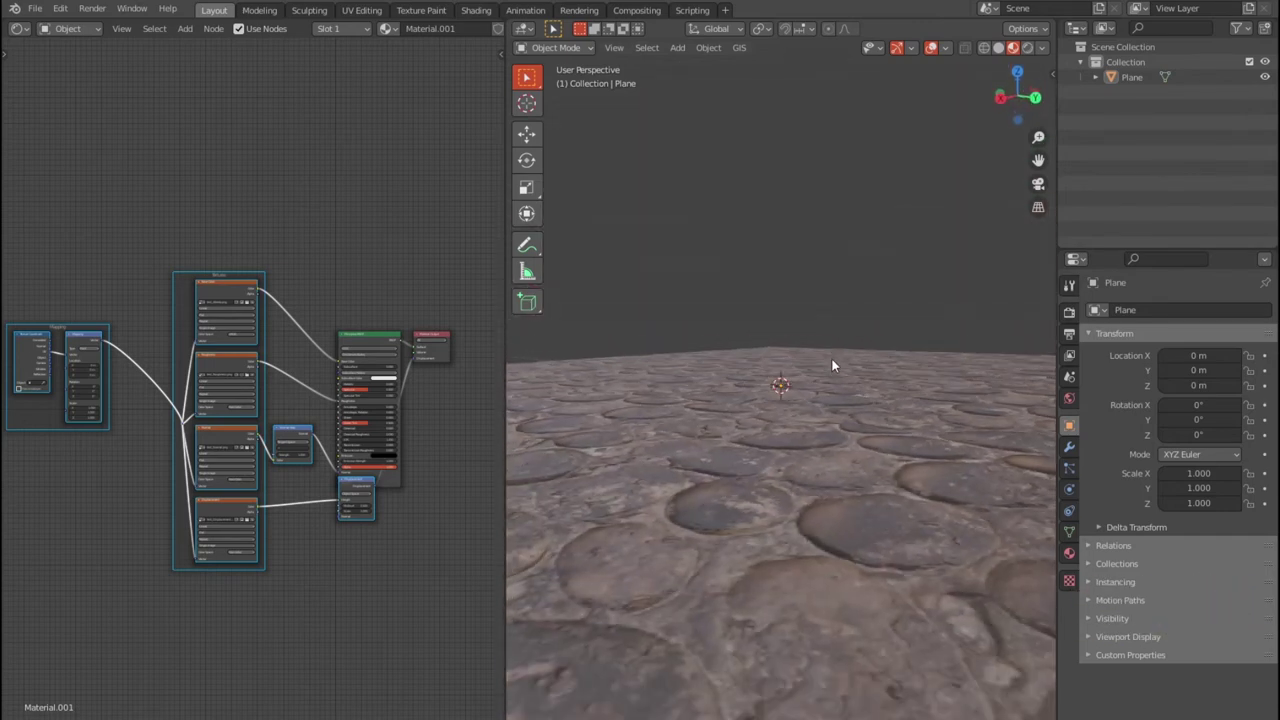
scroll(831, 357, up, 2)
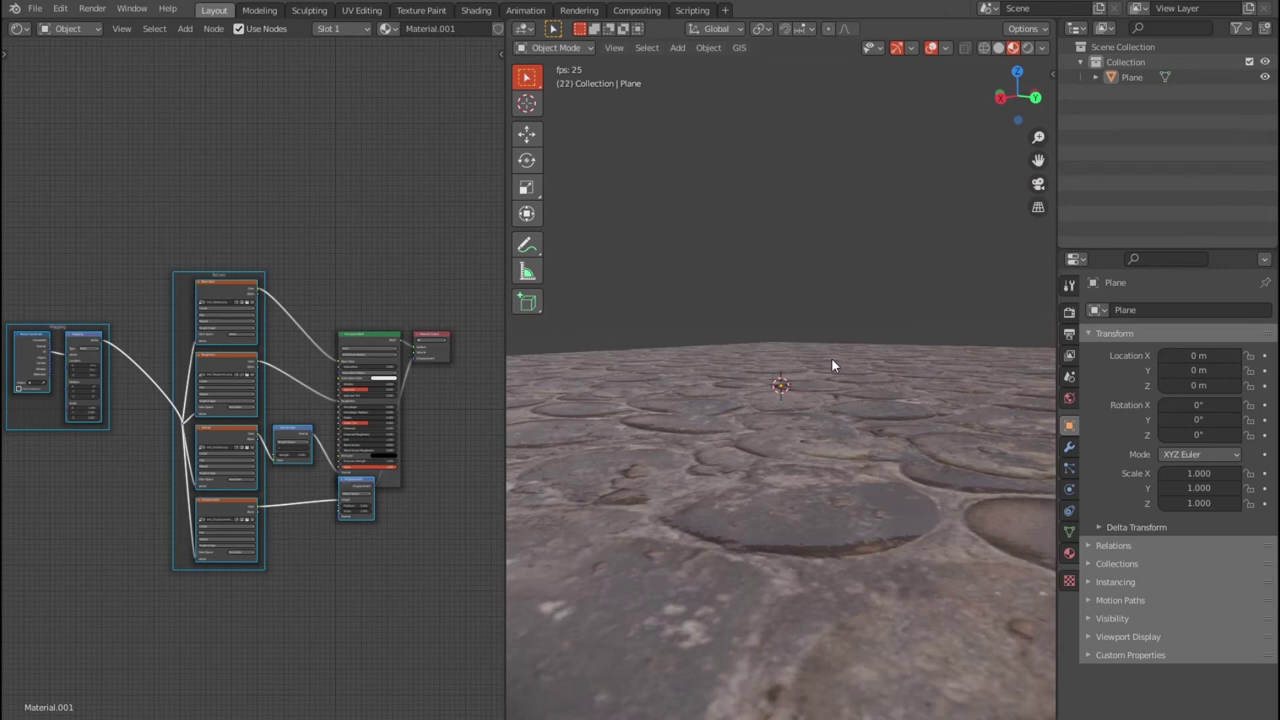
right_click(831, 356)
click(831, 358)
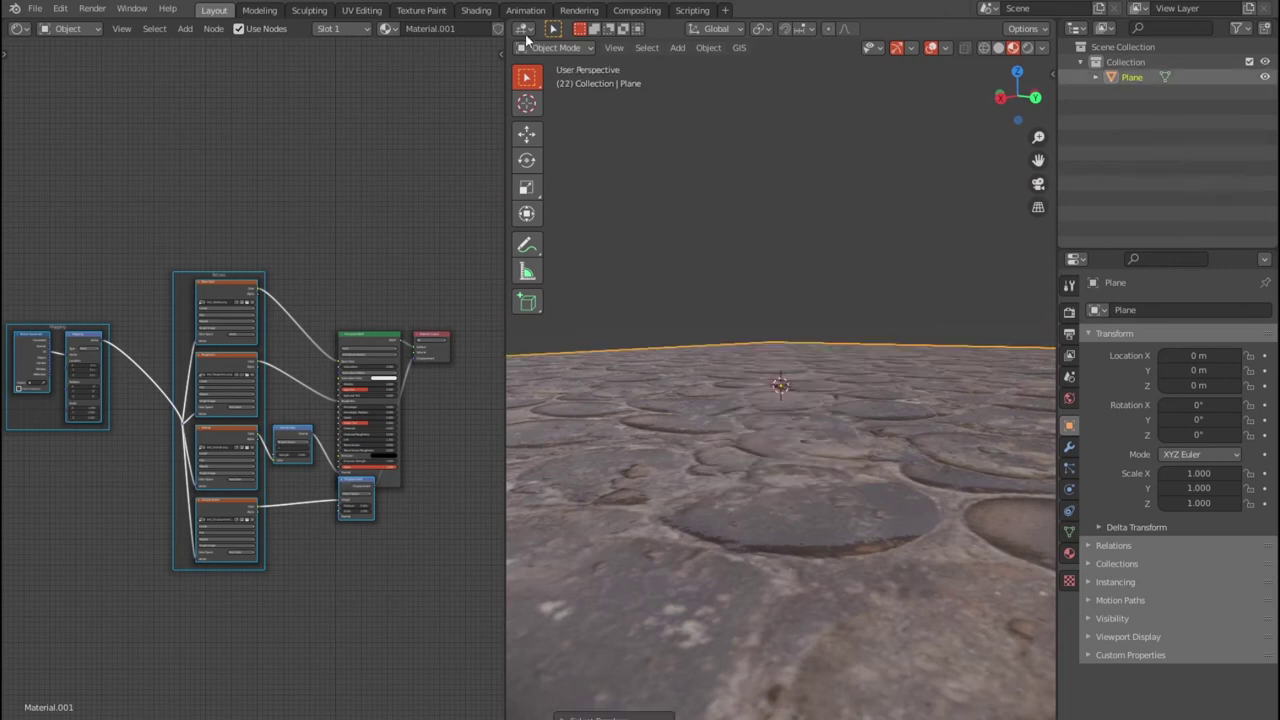
- Split the node editor, widen the 3D viewport, and orbit to an overhead view
mouse_move(500, 24)
mouse_down()
mouse_move(453, 37)
mouse_move(508, 18)
mouse_up()
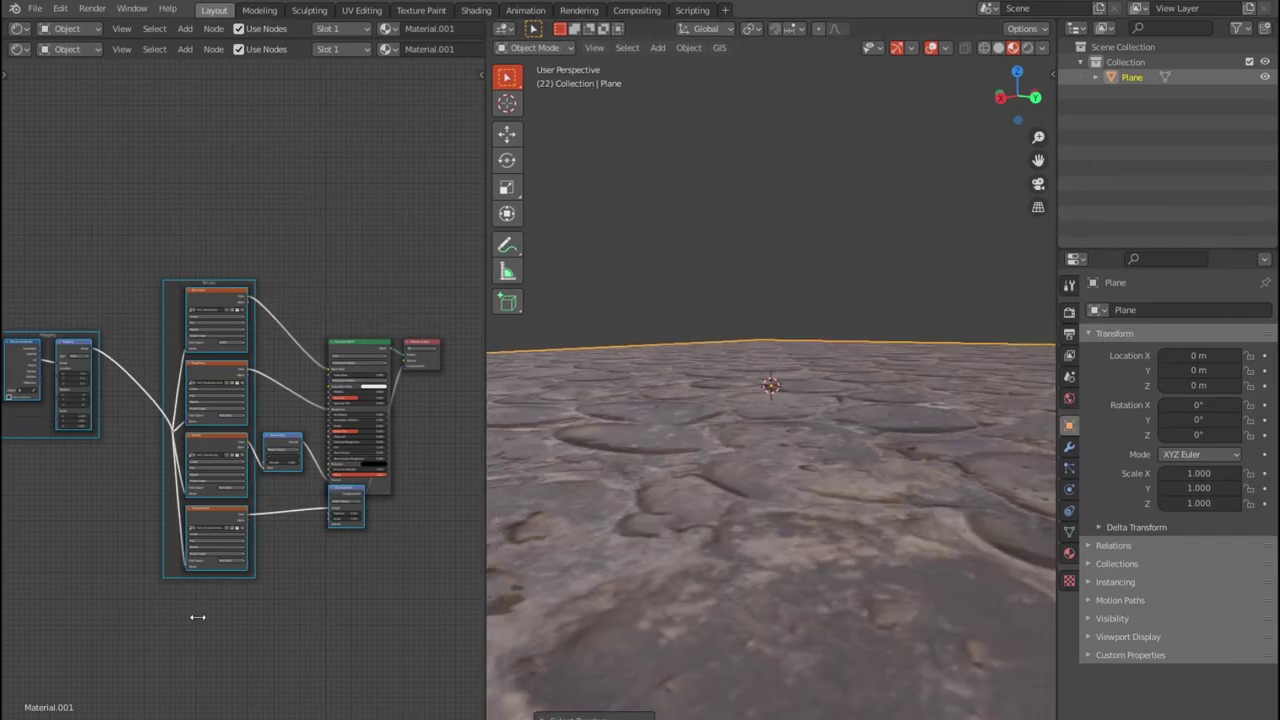
drag(508, 650, 72, 630)
mouse_move(692, 475)
middle_down()
mouse_move(707, 495)
mouse_move(697, 531)
mouse_move(569, 462)
middle_up()
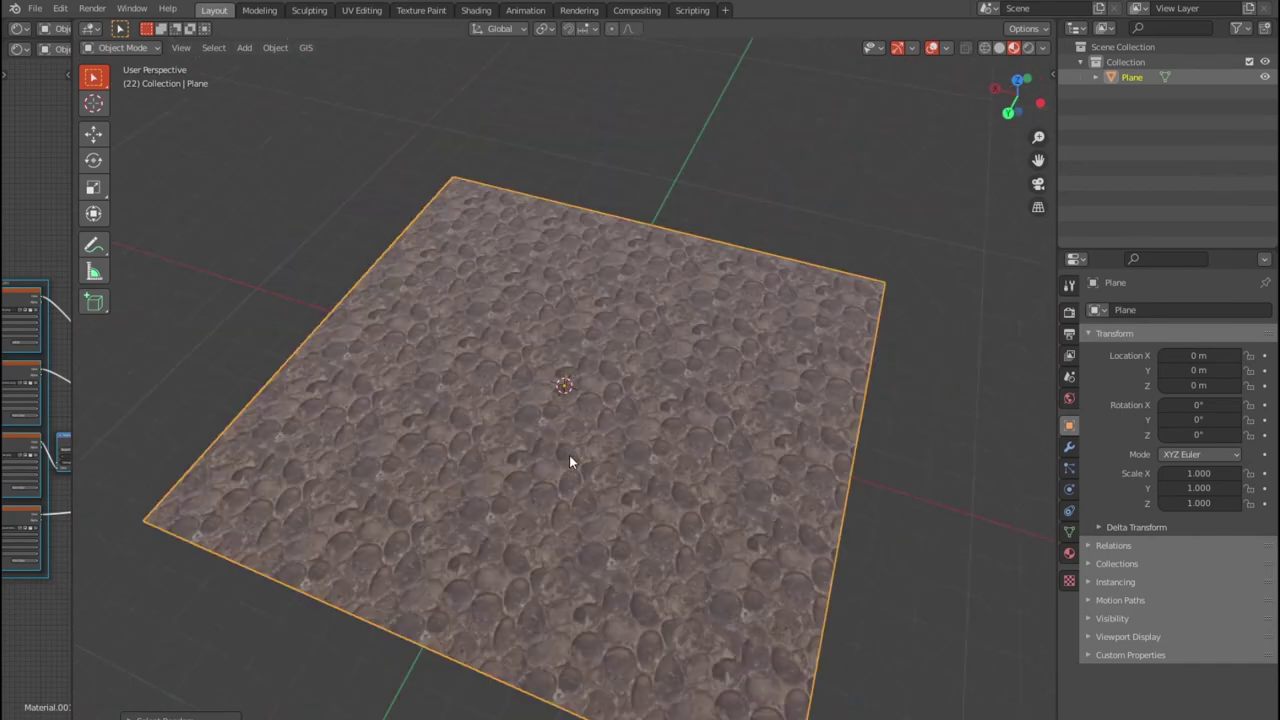
- Widen the node editor to inspect the Mapping, Textures, Principled BSDF and Material Output nodes
drag(72, 410, 915, 411)
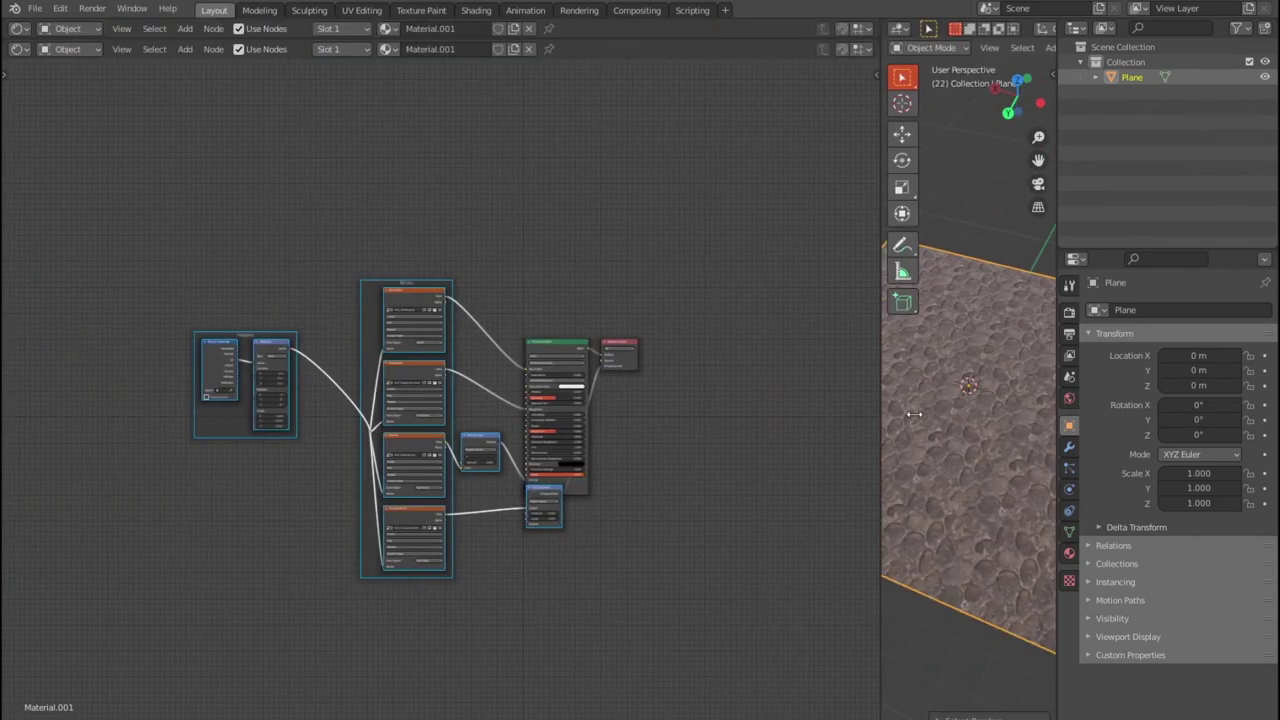
scroll(765, 468, up, 3)
scroll(765, 468, up, 2)
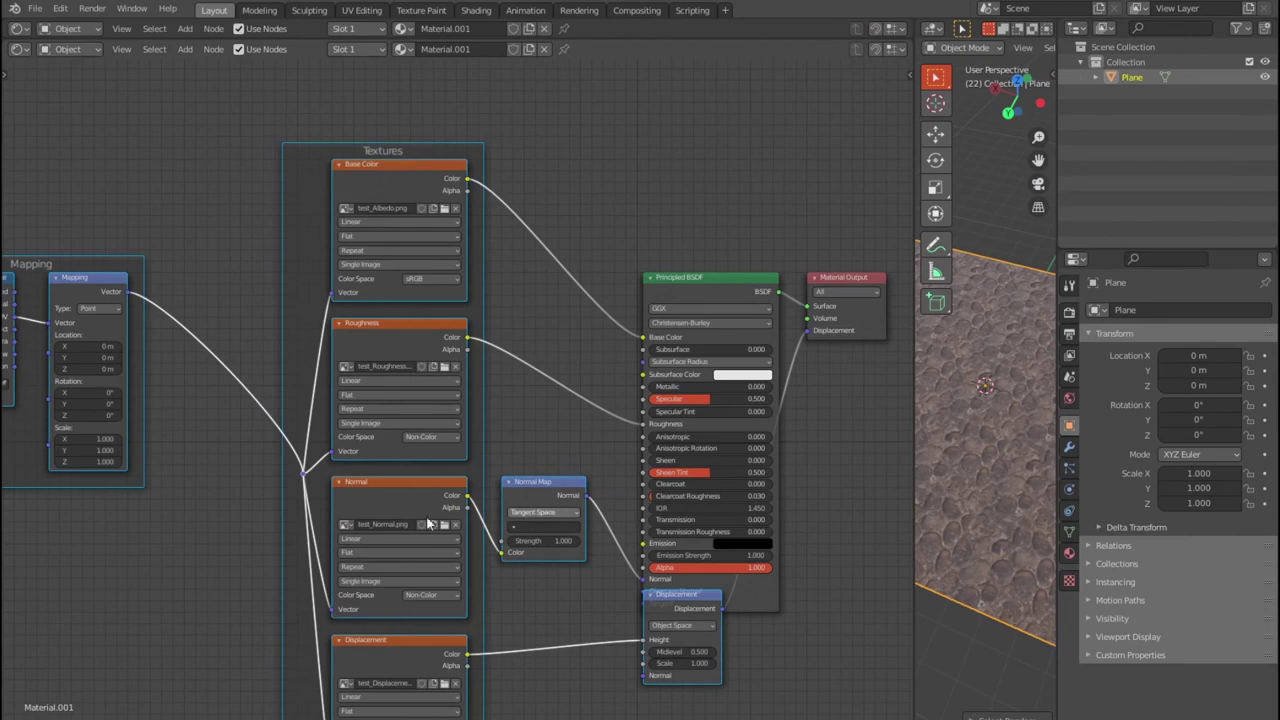
middle_drag(204, 540, 413, 531)
scroll(364, 482, up, 2)
mouse_move(365, 484)
middle_down()
mouse_move(390, 492)
mouse_move(214, 503)
middle_up()
middle_drag(557, 471, 517, 397)
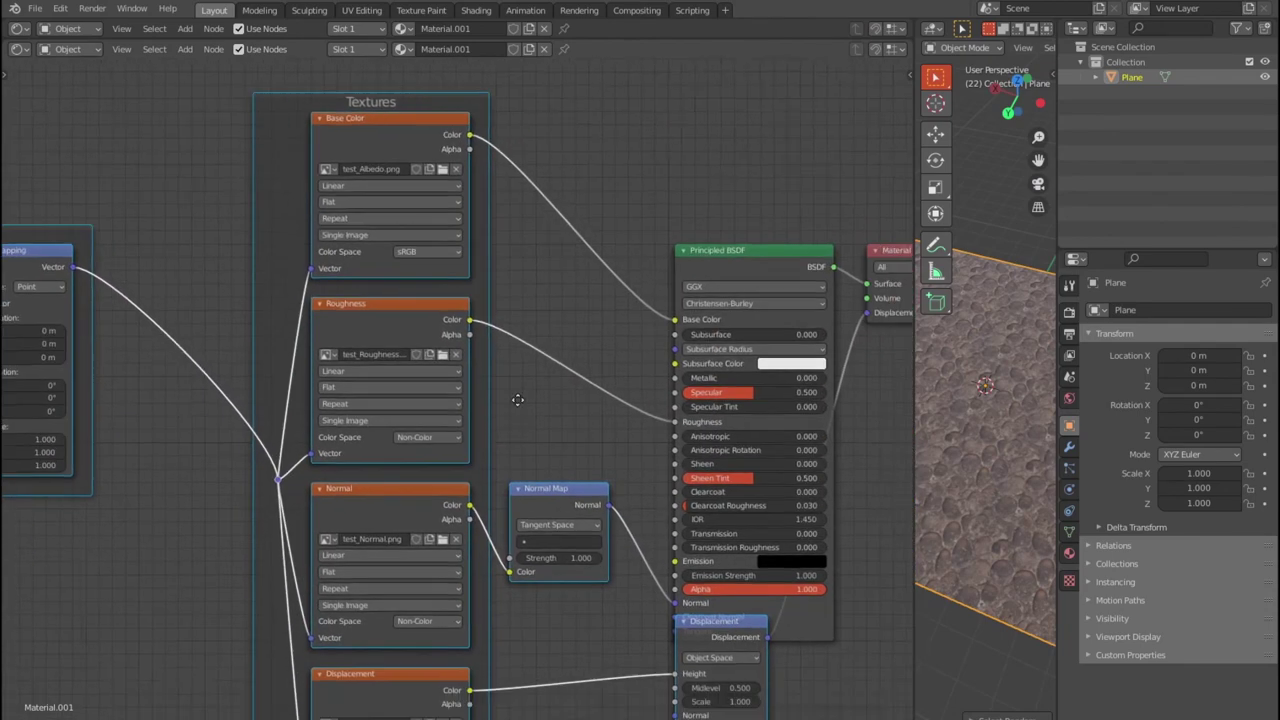
middle_drag(677, 472, 510, 557)
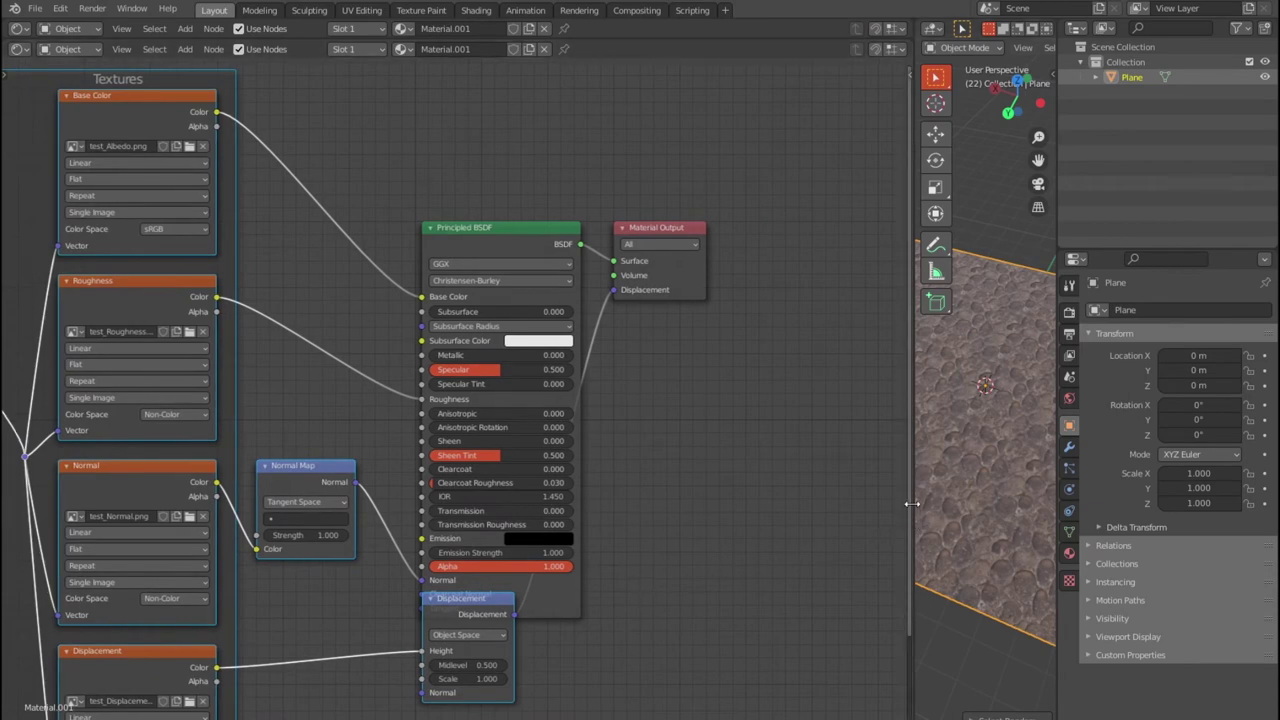
- Shrink the node editor to a thin strip so the viewport shows the whole plane
drag(720, 500, 285, 502)
scroll(592, 545, up, 4)
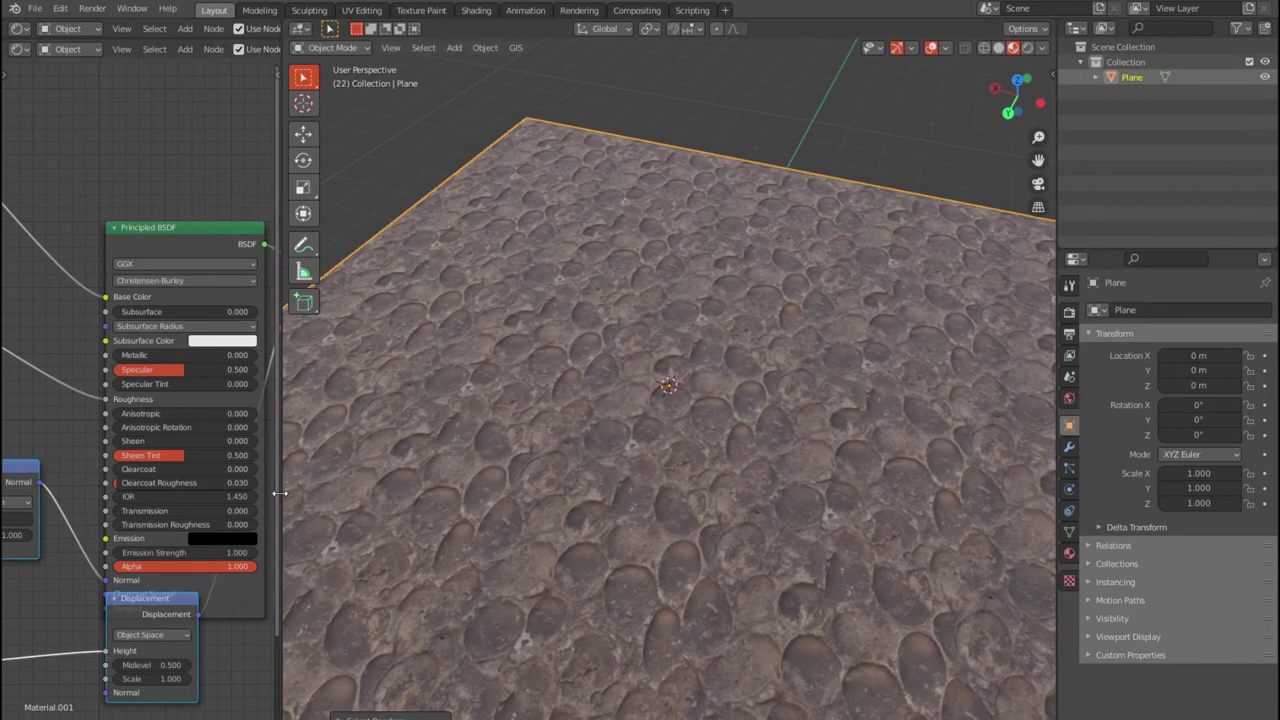
drag(284, 489, 67, 496)
scroll(620, 495, down, 4)
mouse_move(620, 495)
middle_down()
mouse_move(563, 405)
mouse_move(588, 453)
mouse_move(586, 506)
middle_up()
middle_drag(586, 409, 624, 445)
scroll(622, 440, up, 4)
scroll(622, 440, down, 5)
scroll(622, 440, up, 2)
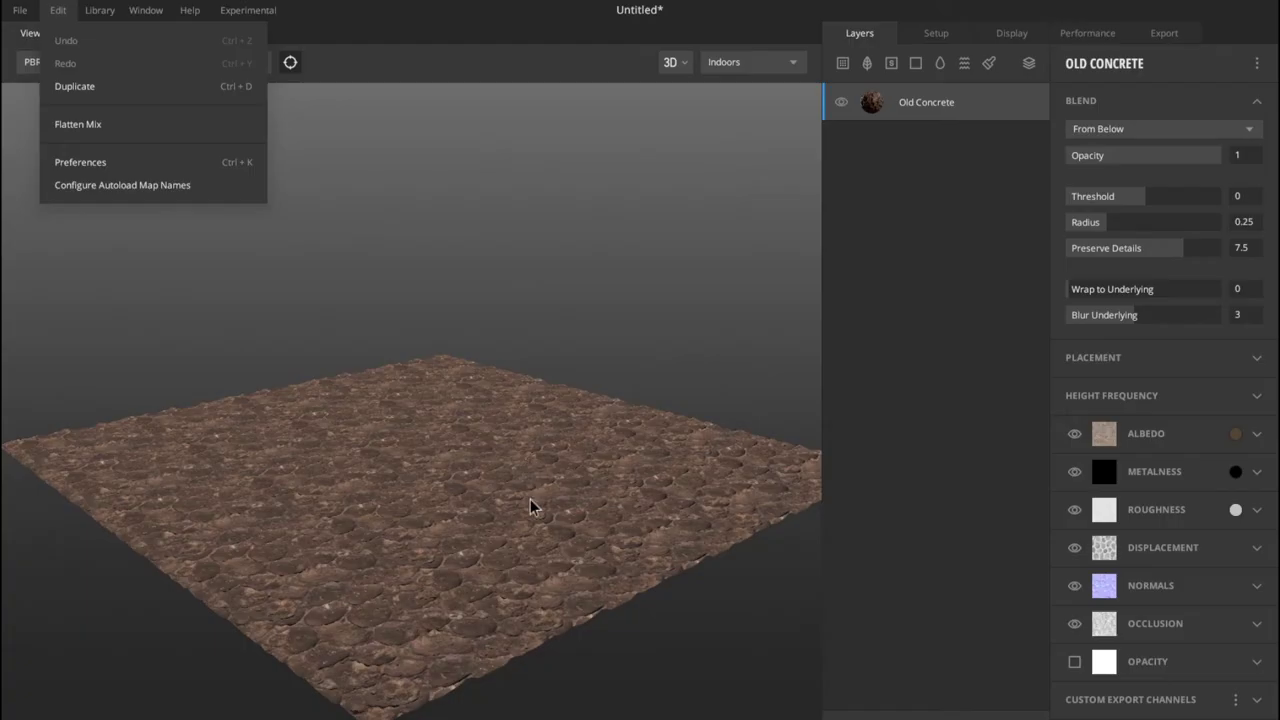
- Close the Edit menu, look over the Old Concrete surface closely, then return to Blender
click(526, 398)
scroll(551, 505, up, 3)
mouse_move(551, 505)
mouse_down()
mouse_move(537, 343)
mouse_move(571, 457)
mouse_move(560, 455)
mouse_up()
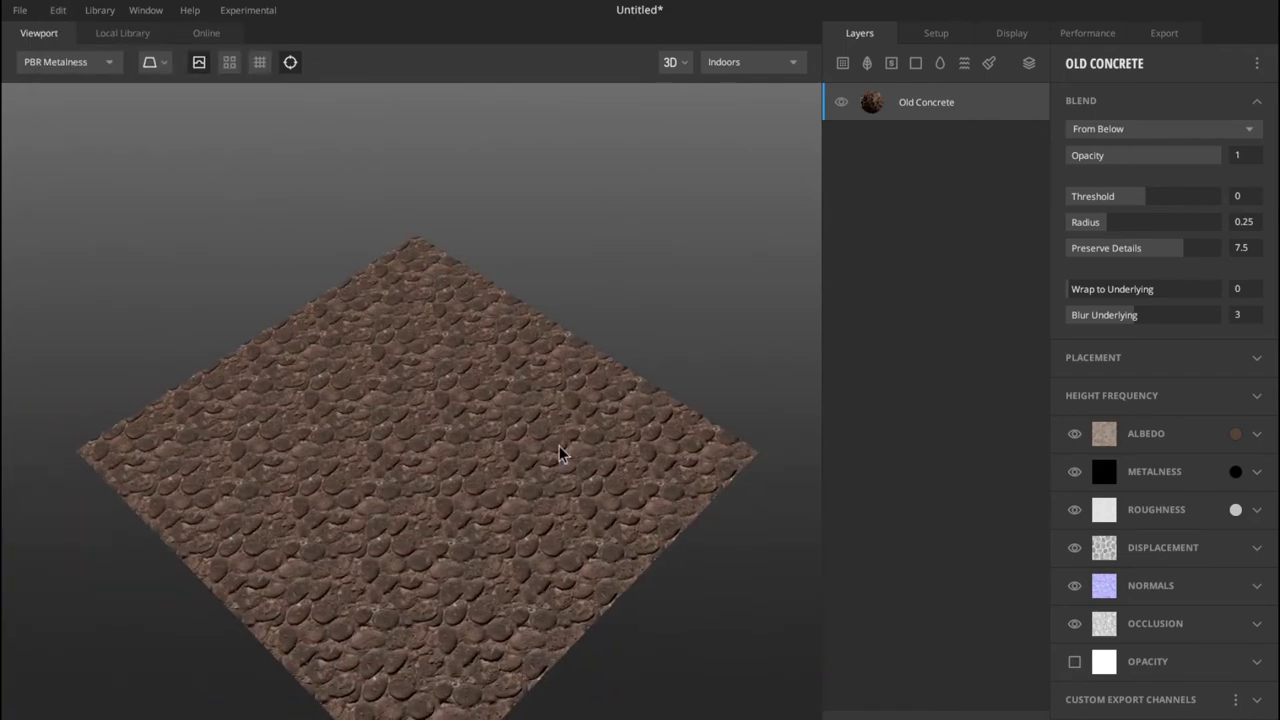
scroll(560, 455, up, 5)
scroll(545, 515, down, 5)
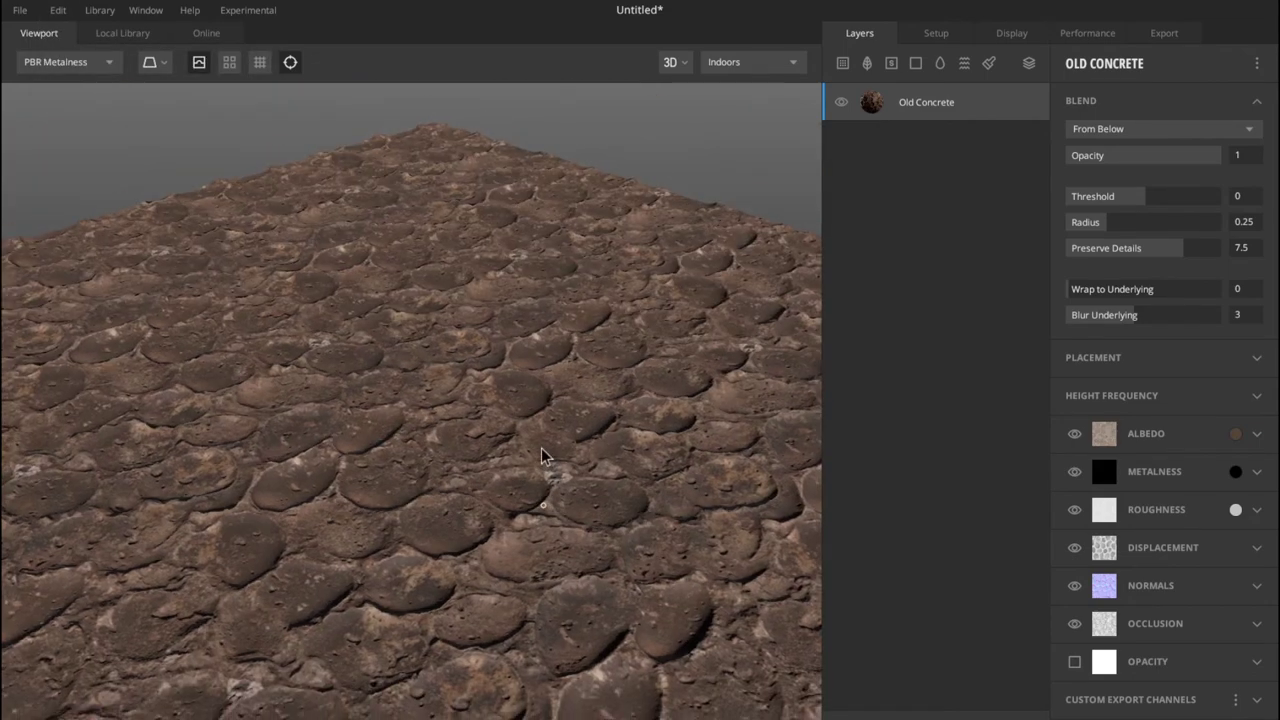
scroll(540, 456, down, 3)
key(alt+Tab)
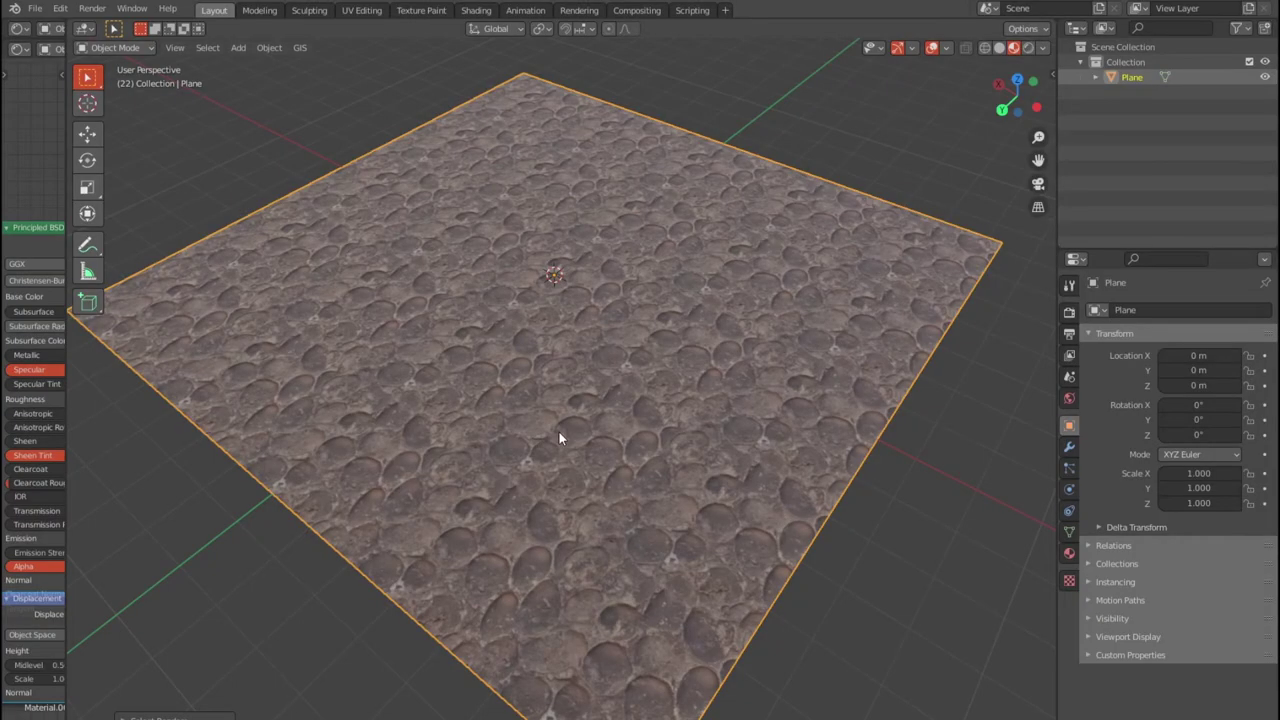
- Enable Ambient Occlusion and Bloom in Blender's render settings
click(1044, 50)
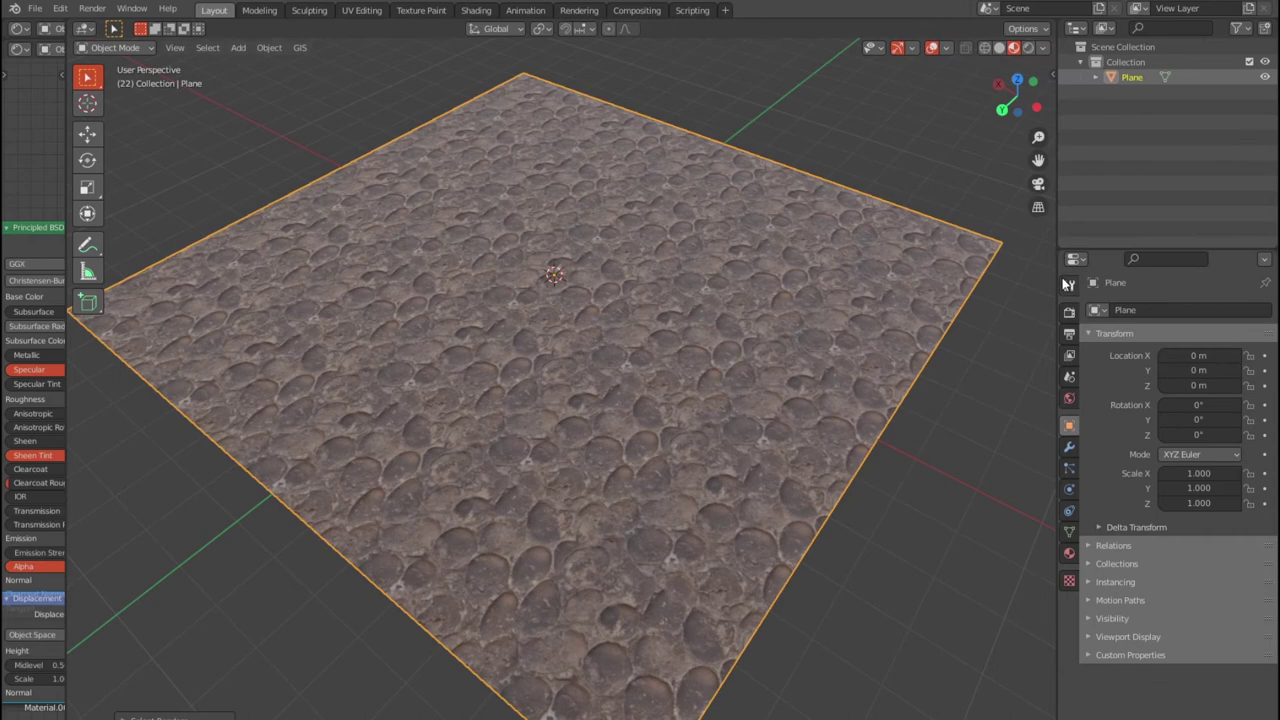
click(1069, 285)
click(1069, 312)
click(1099, 414)
click(1100, 430)
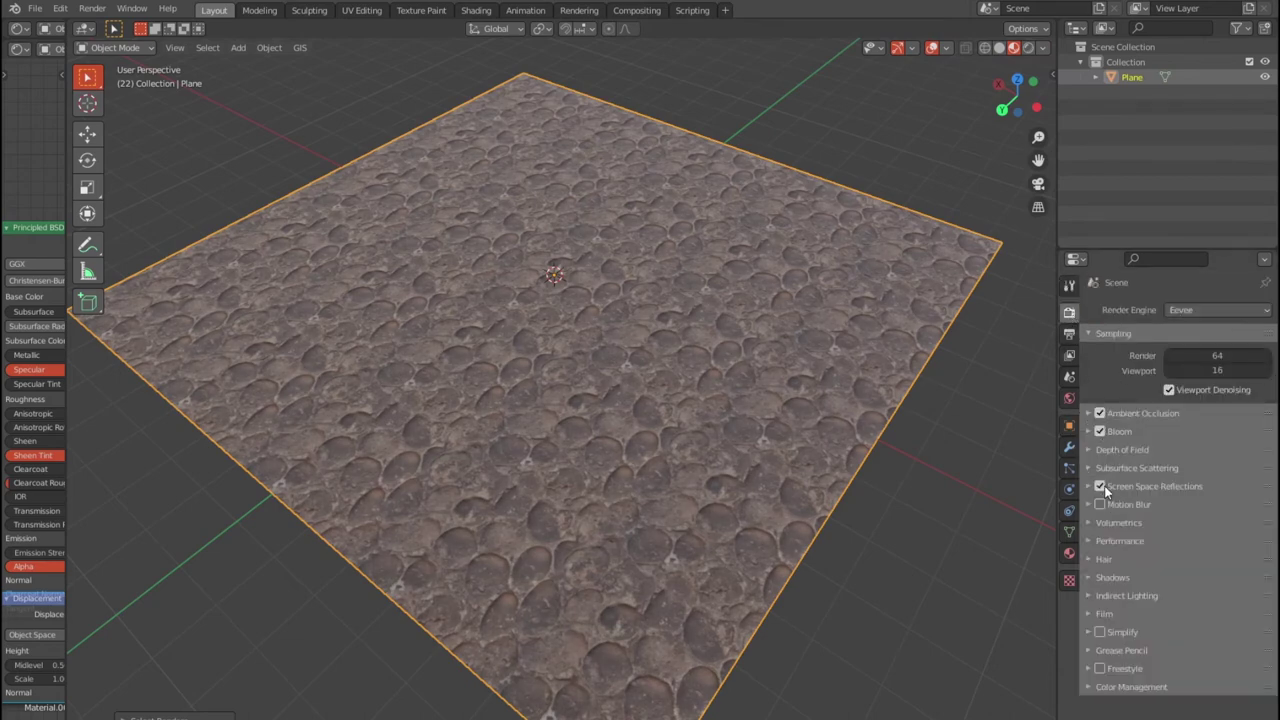
- Set the Color Management Look to Very High Contrast
click(1088, 577)
click(1090, 578)
click(1093, 595)
click(1093, 595)
click(1098, 684)
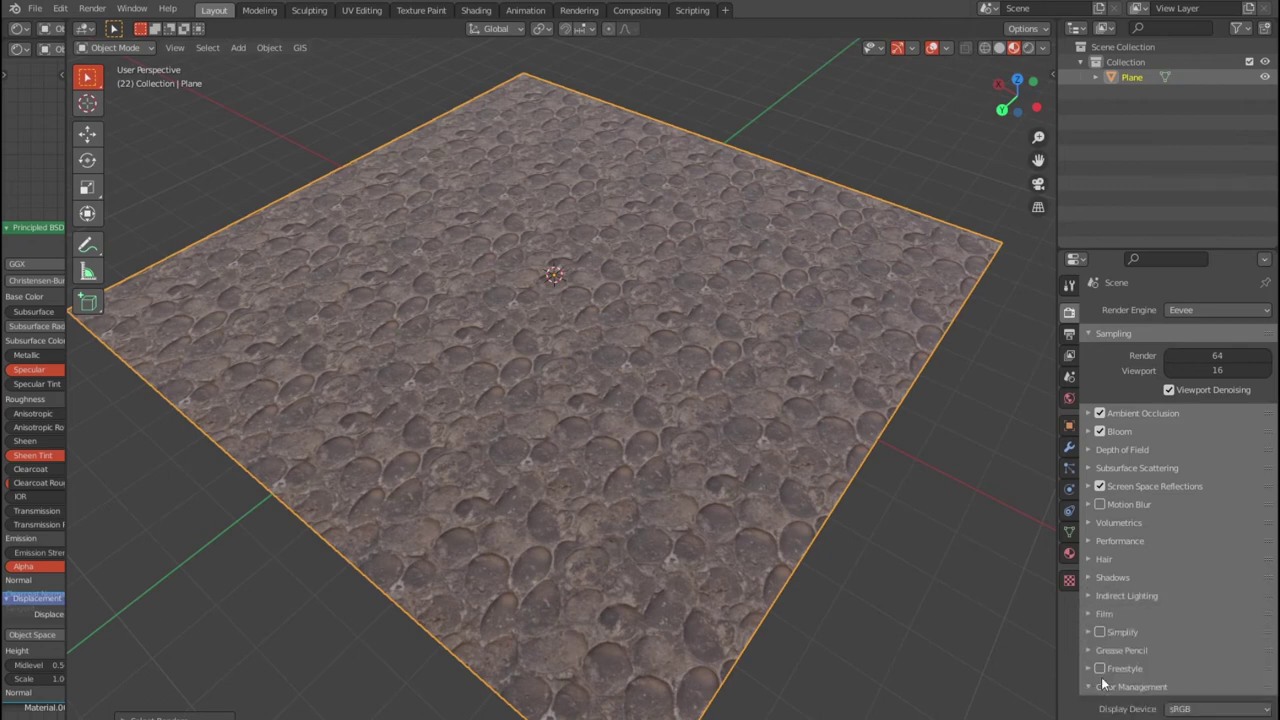
scroll(1115, 660, down, 3)
click(1185, 647)
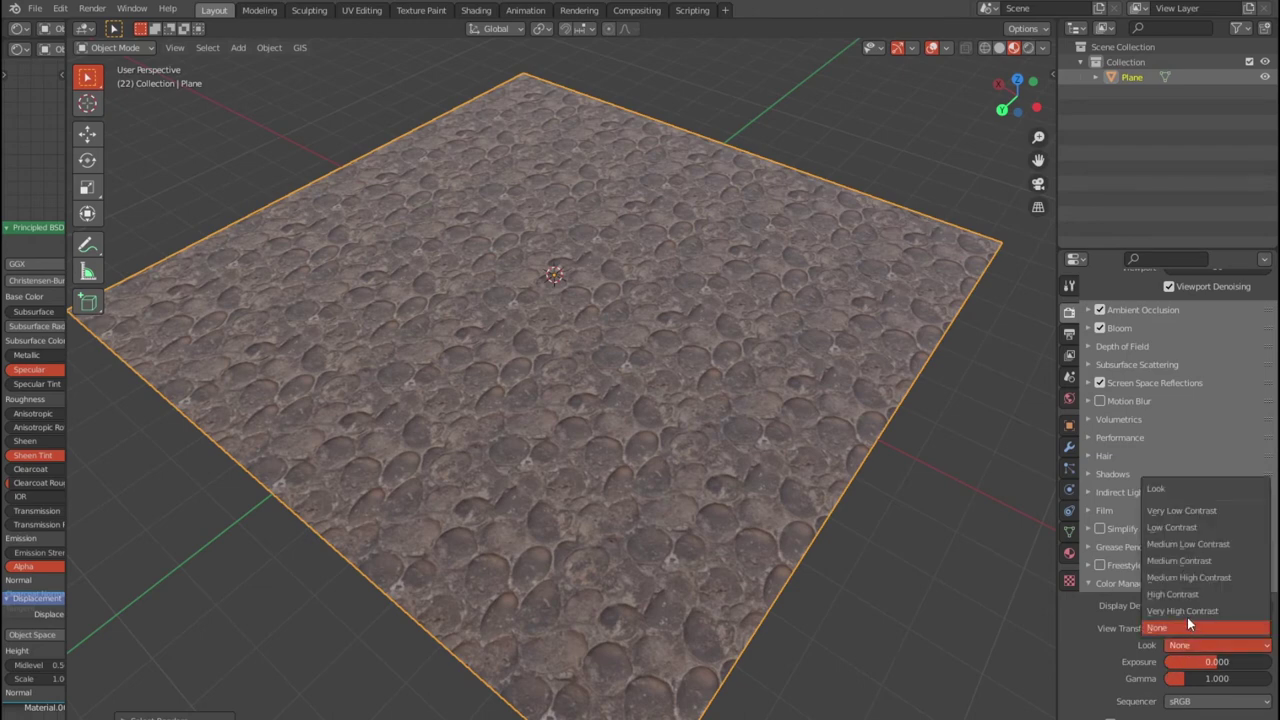
click(1181, 612)
- Switch back to Quixel Mixer
key(Tab)
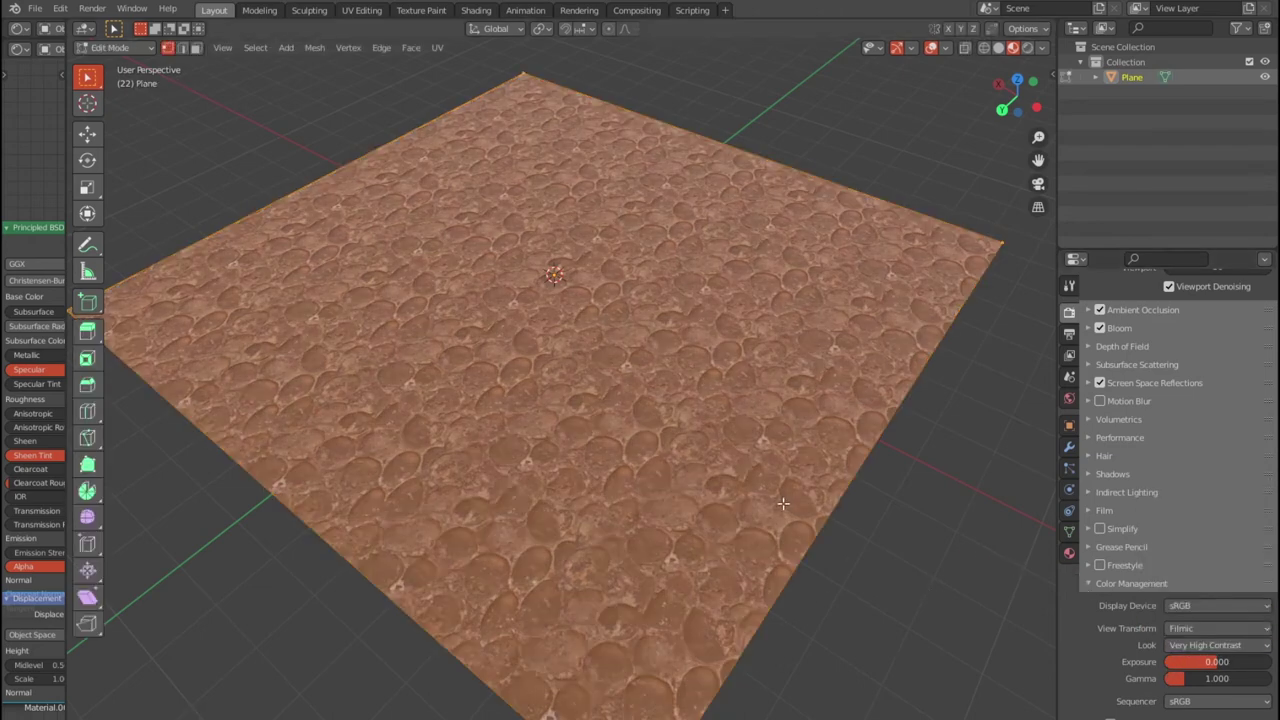
key(alt+Tab)
key(alt+Tab)
key(alt+Tab)
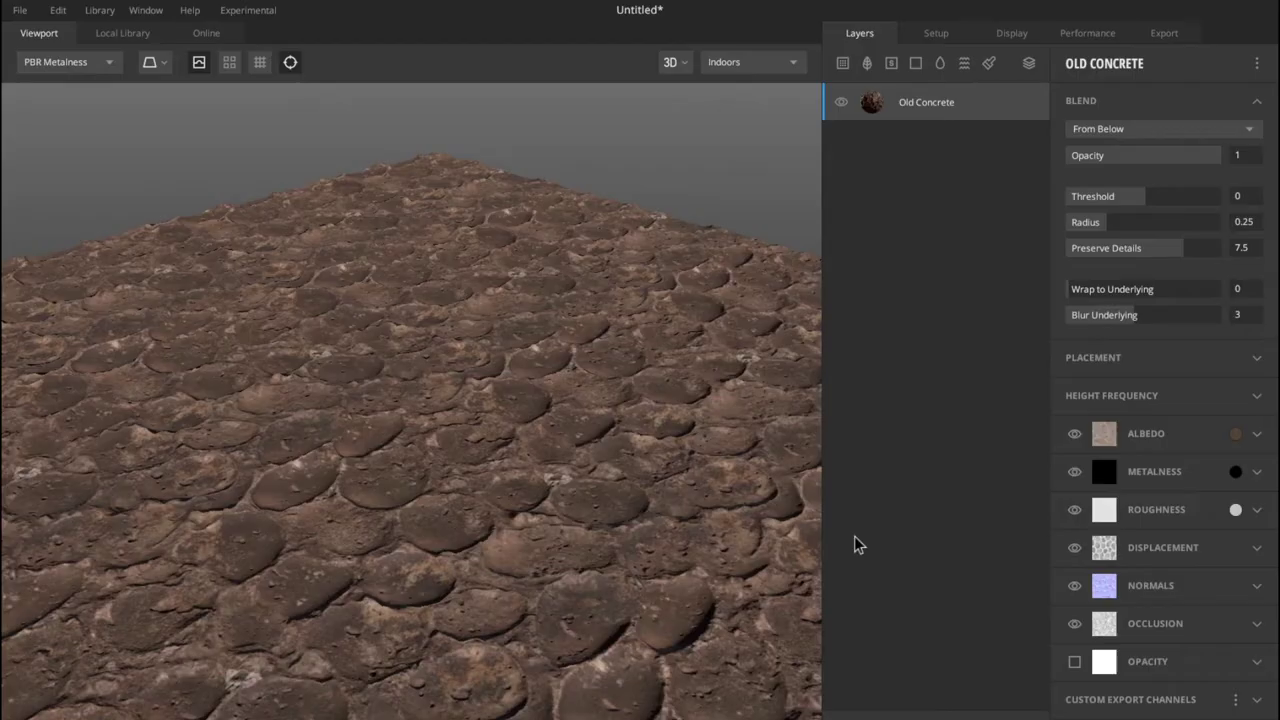
key(alt+Tab)
key(alt+Tab)
- Zoom out and back in on the Old Concrete plane in Mixer, then return to Blender
scroll(731, 528, down, 3)
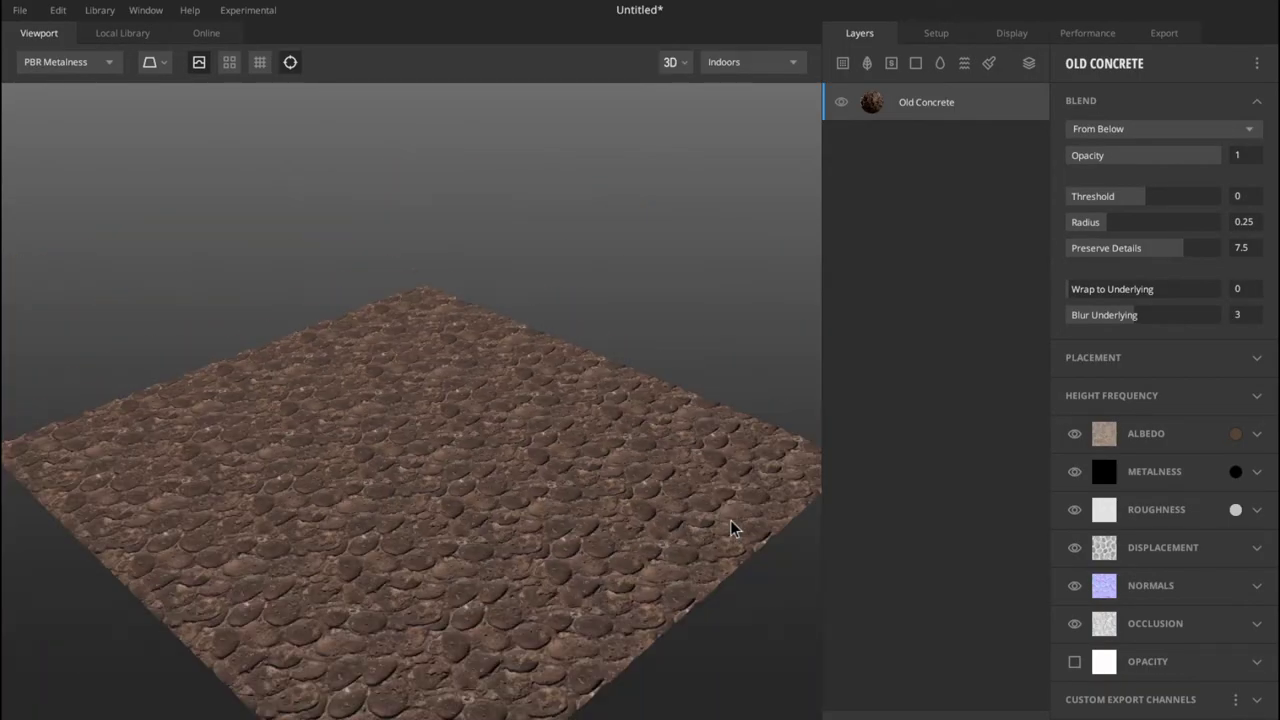
scroll(731, 528, down, 2)
scroll(521, 570, up, 1)
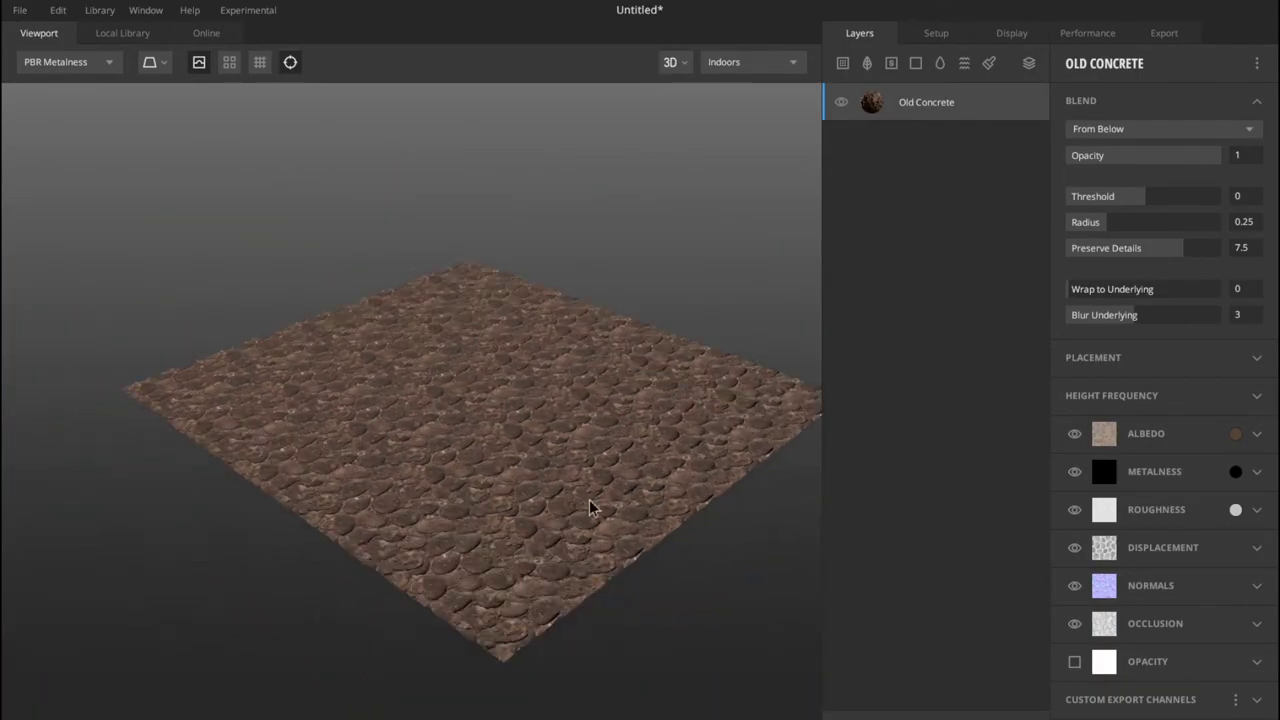
scroll(591, 509, up, 3)
scroll(570, 500, up, 2)
scroll(554, 491, up, 2)
scroll(570, 497, down, 3)
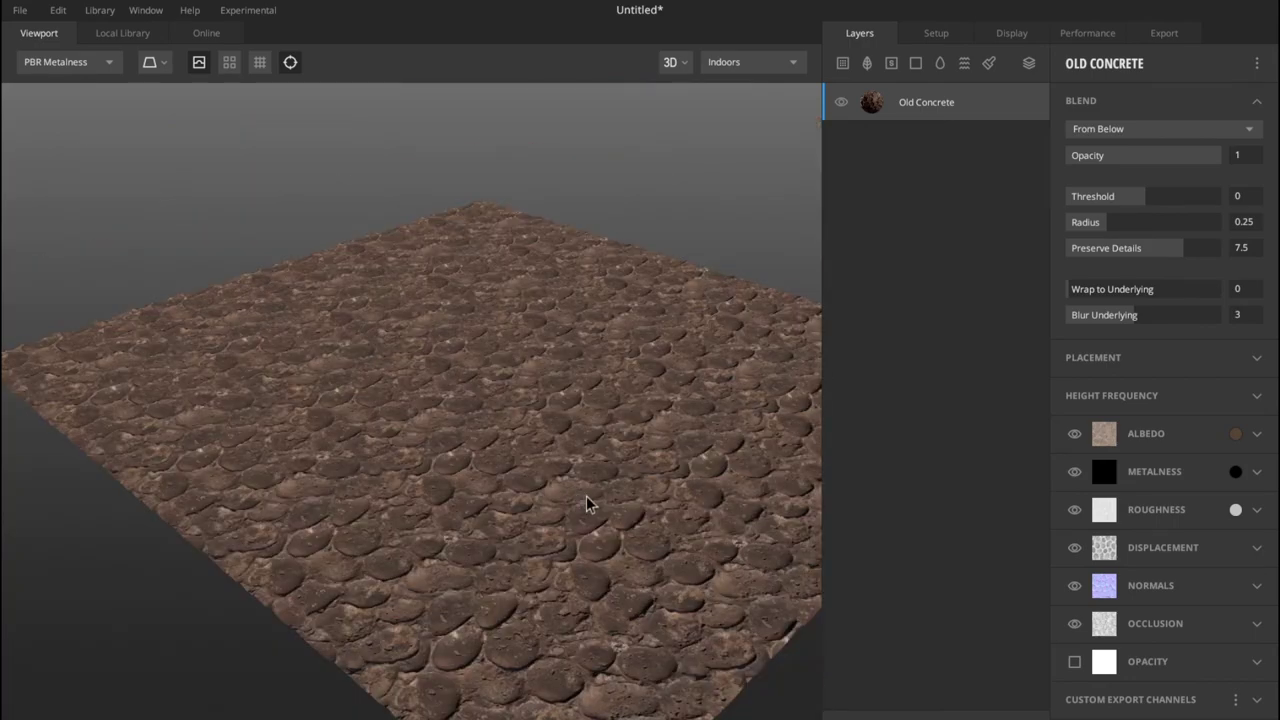
key(alt+Tab)
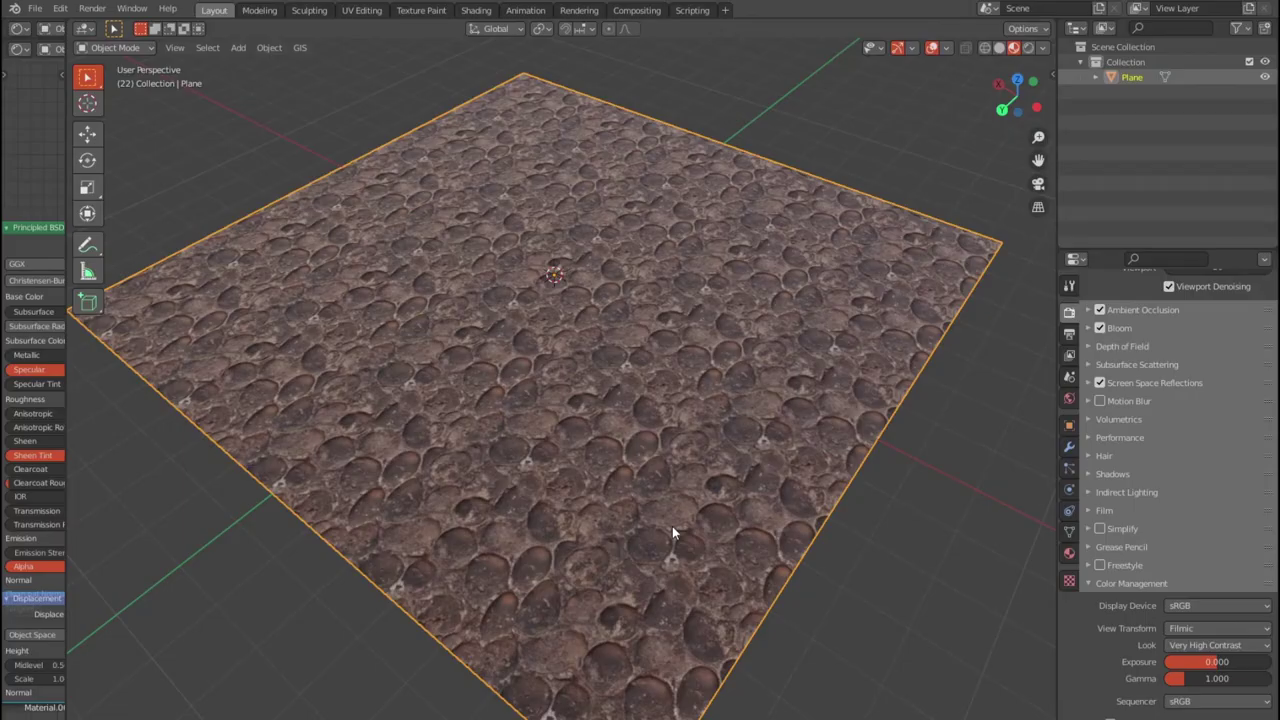
- Orbit, zoom and tilt the Blender view for a close look at the cobbled stone plane
mouse_move(673, 526)
middle_down()
mouse_move(660, 457)
mouse_move(669, 400)
mouse_move(647, 538)
middle_up()
scroll(645, 540, up, 2)
scroll(640, 545, up, 4)
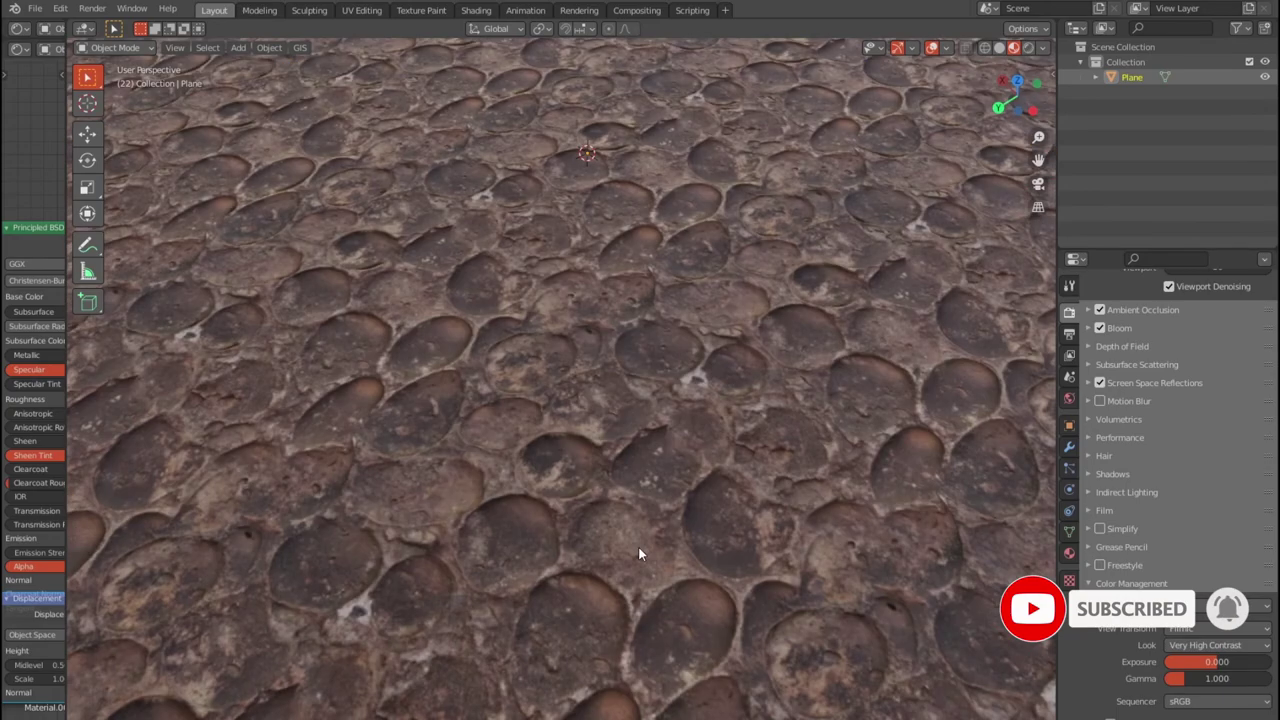
scroll(660, 480, down, 5)
scroll(655, 500, down, 2)
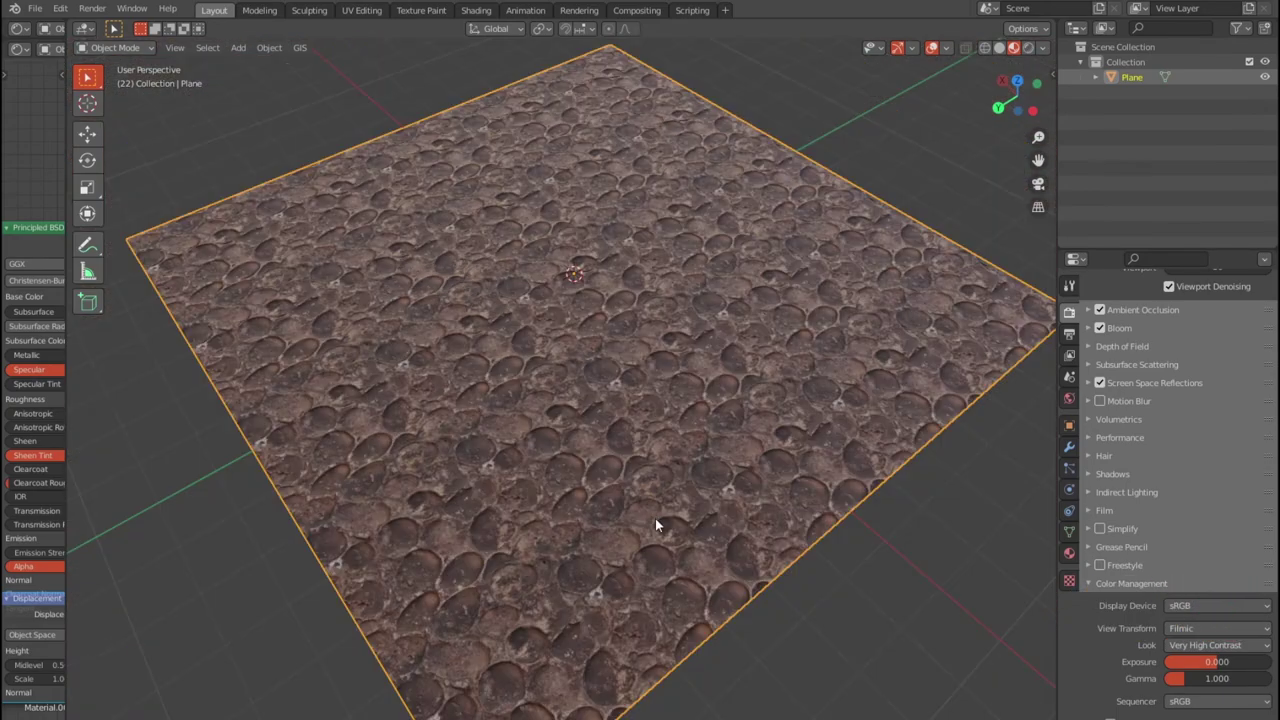
scroll(660, 484, down, 3)
middle_drag(695, 476, 890, 535)
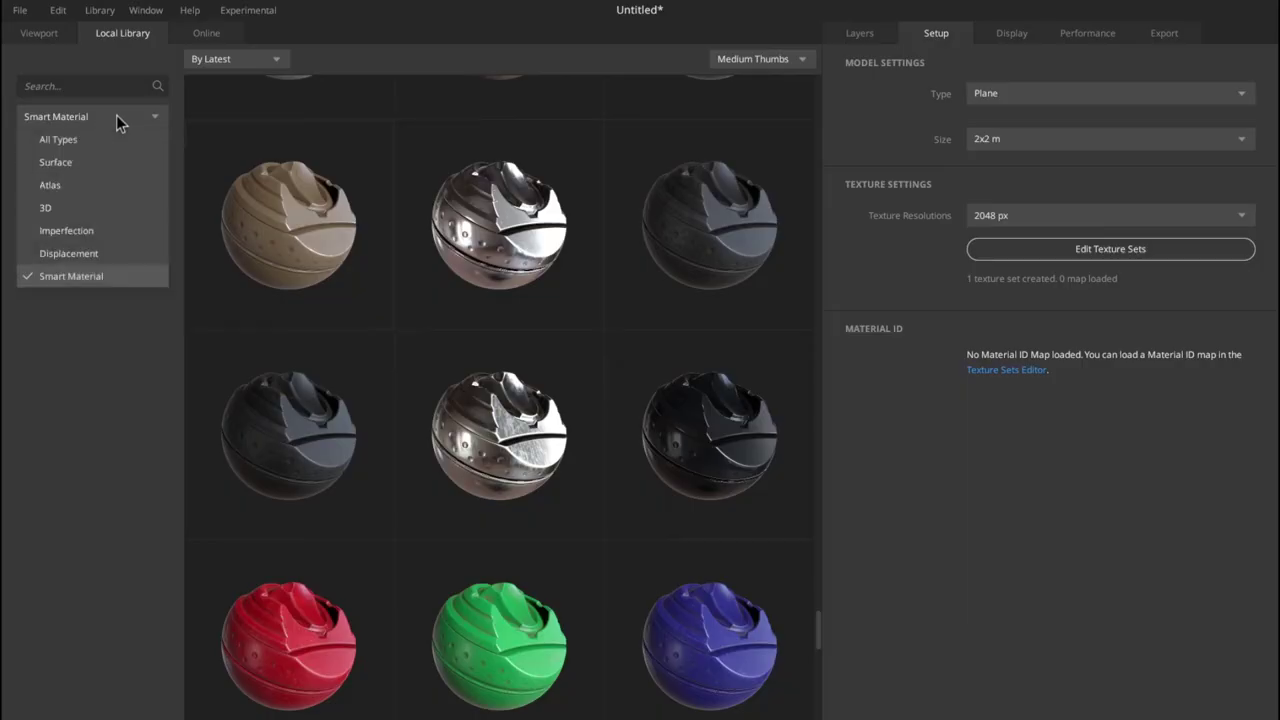
- Browse the local library under the Displacement, 3D and all-types asset filters
click(104, 253)
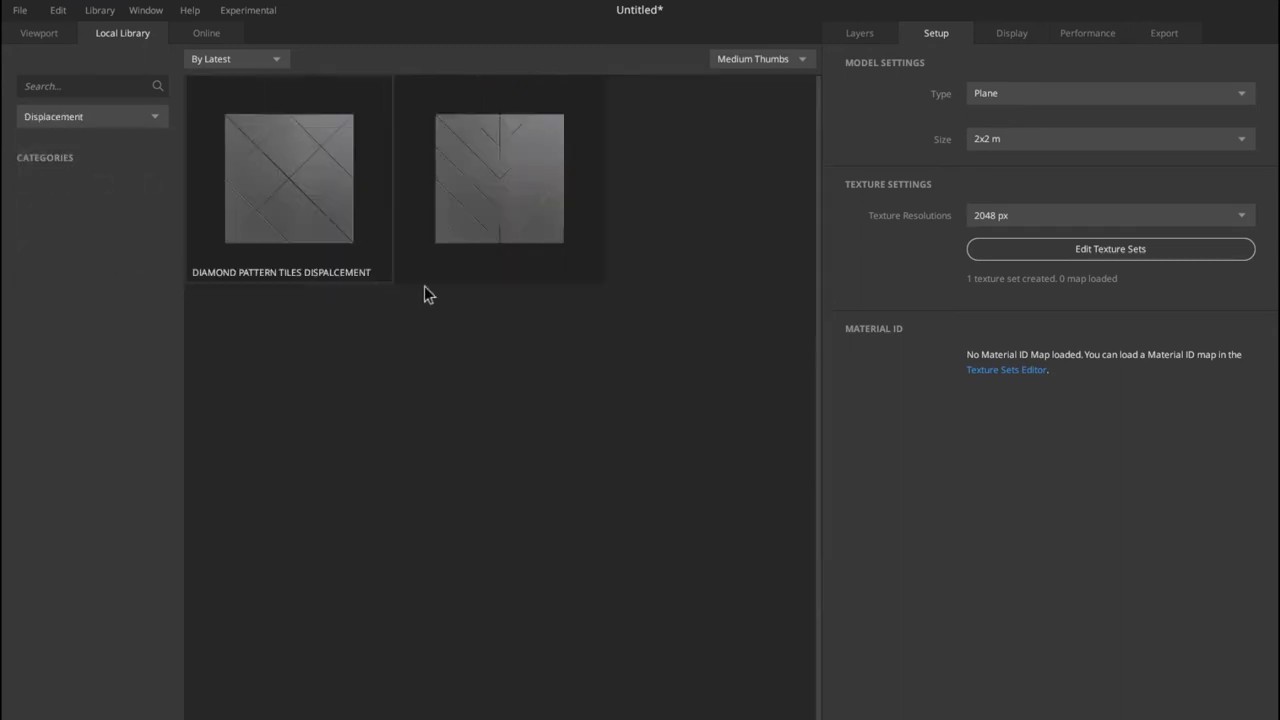
click(87, 117)
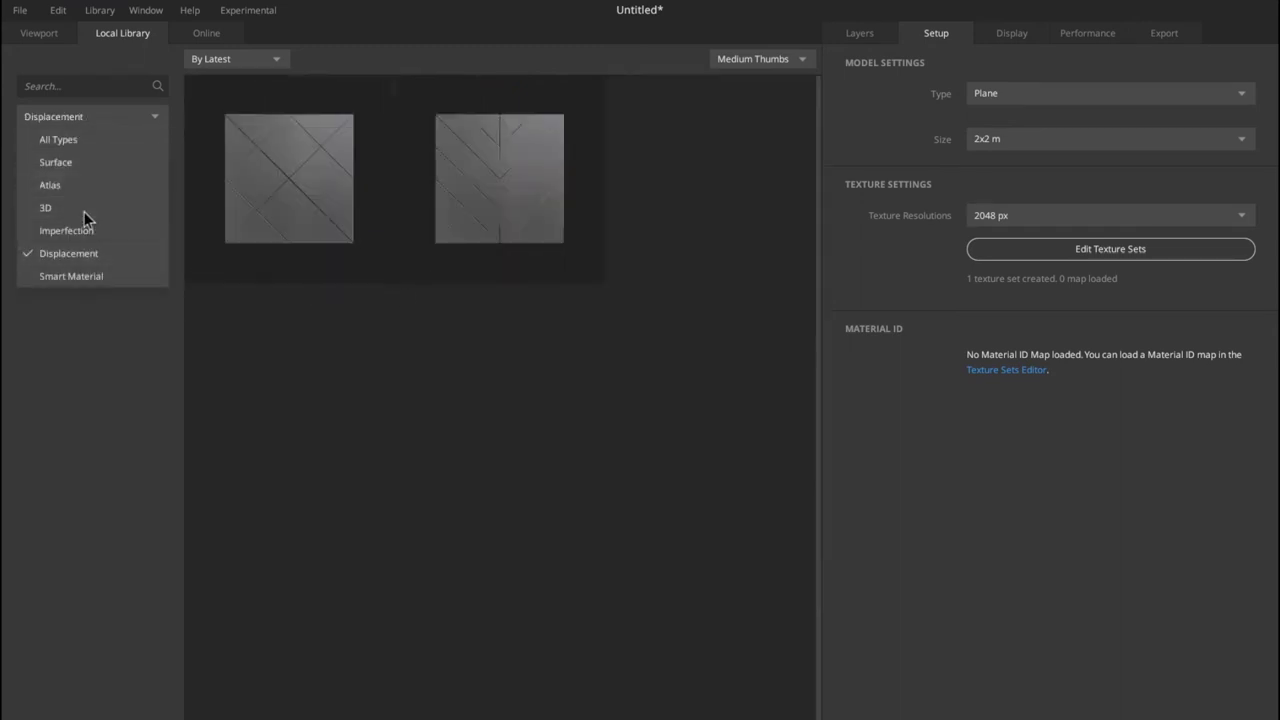
click(86, 212)
click(77, 121)
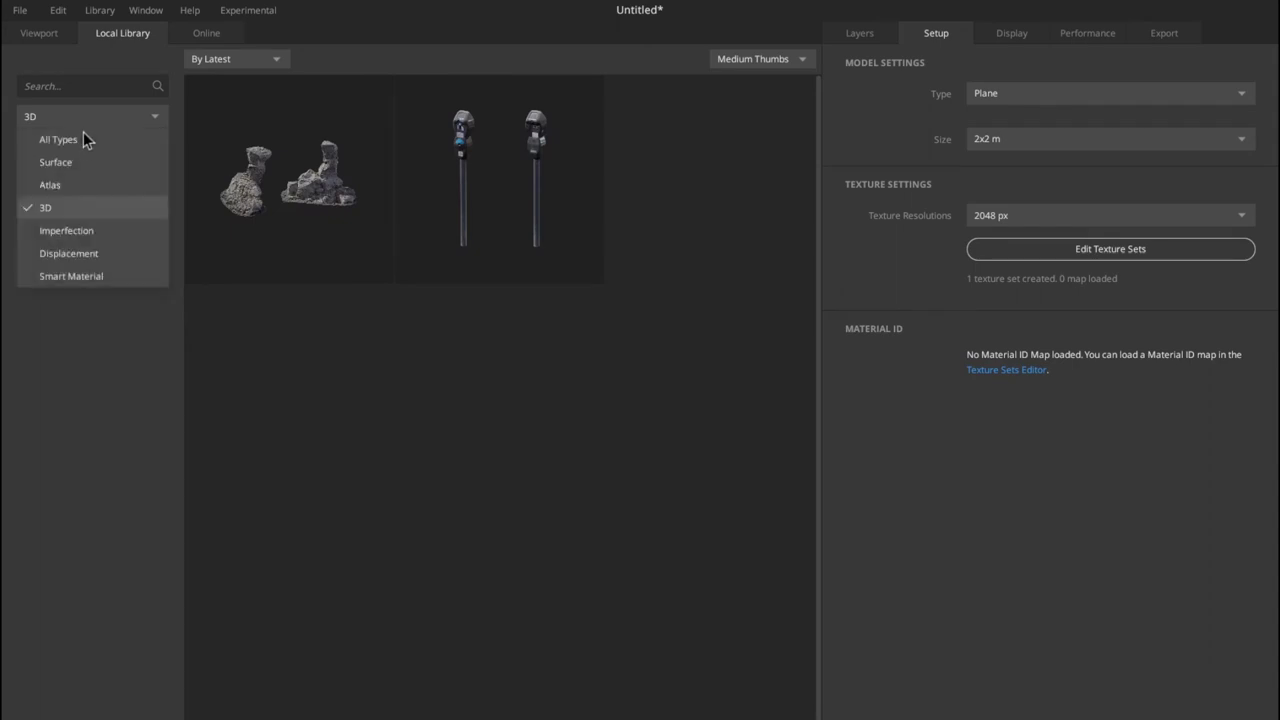
click(87, 142)
scroll(432, 355, down, 5)
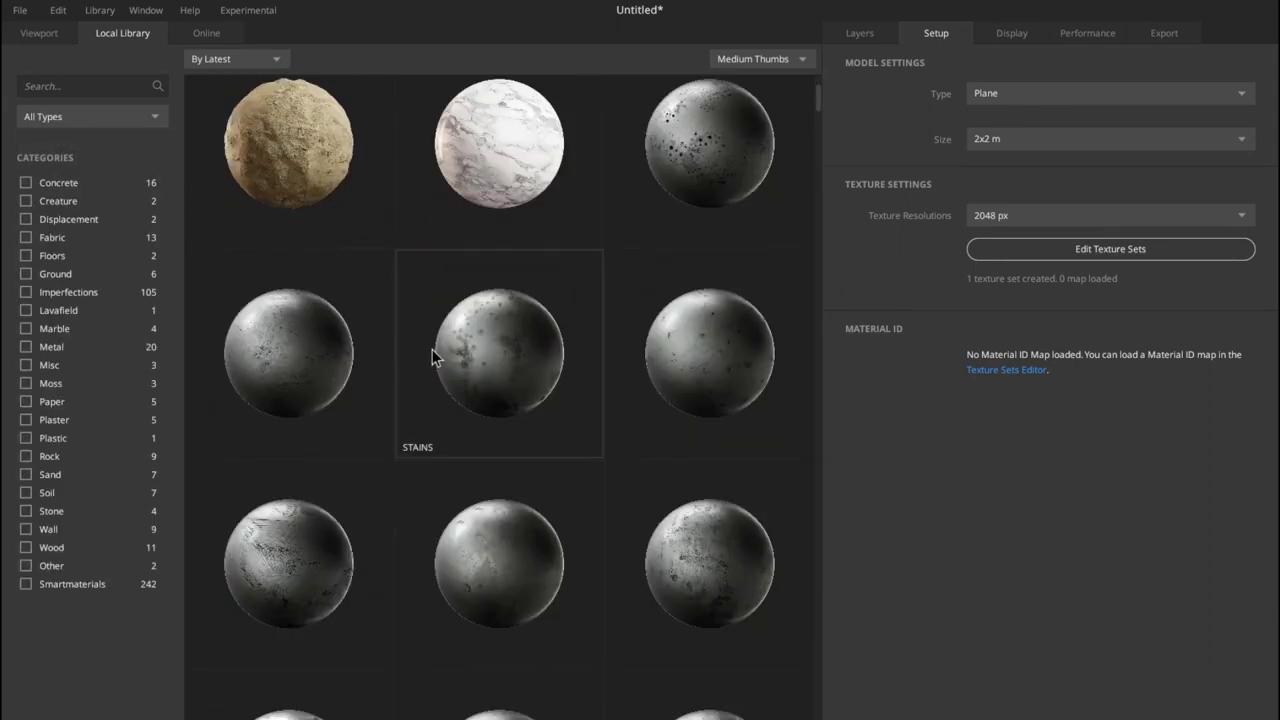
scroll(432, 358, down, 4)
scroll(432, 357, down, 5)
click(140, 117)
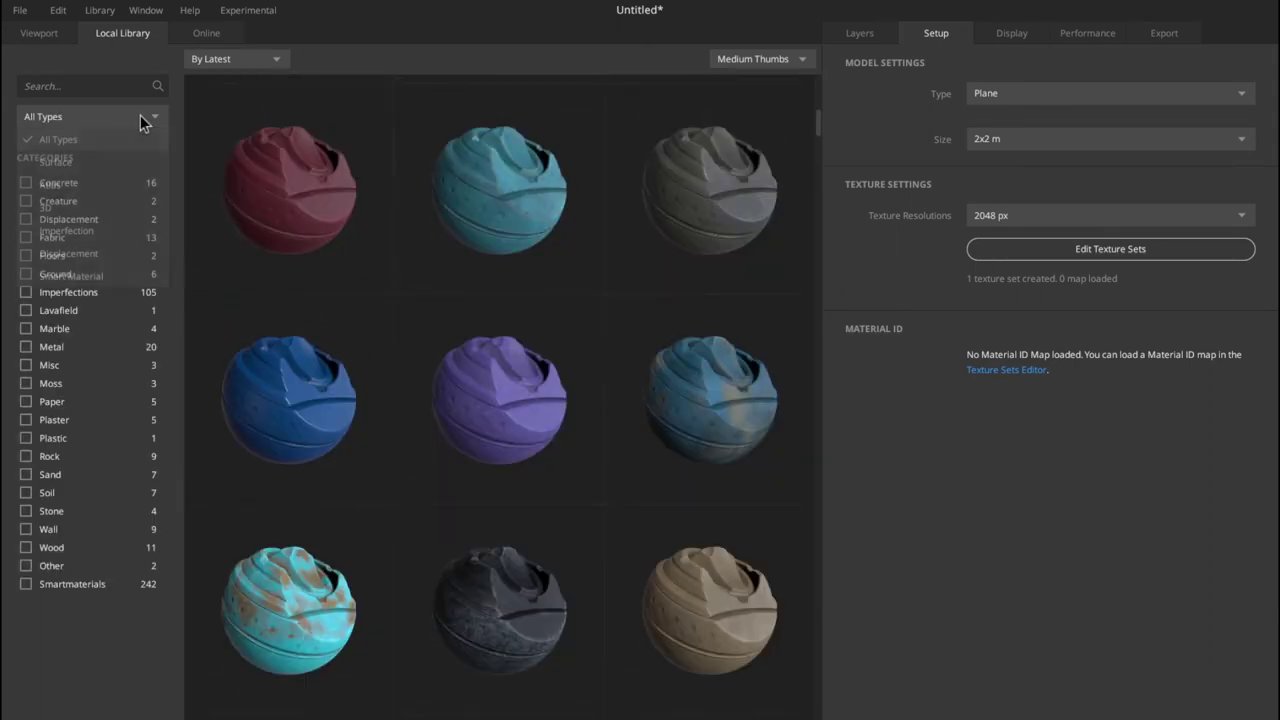
click(93, 131)
scroll(480, 337, down, 5)
scroll(518, 349, down, 3)
scroll(518, 349, down, 3)
scroll(518, 349, down, 3)
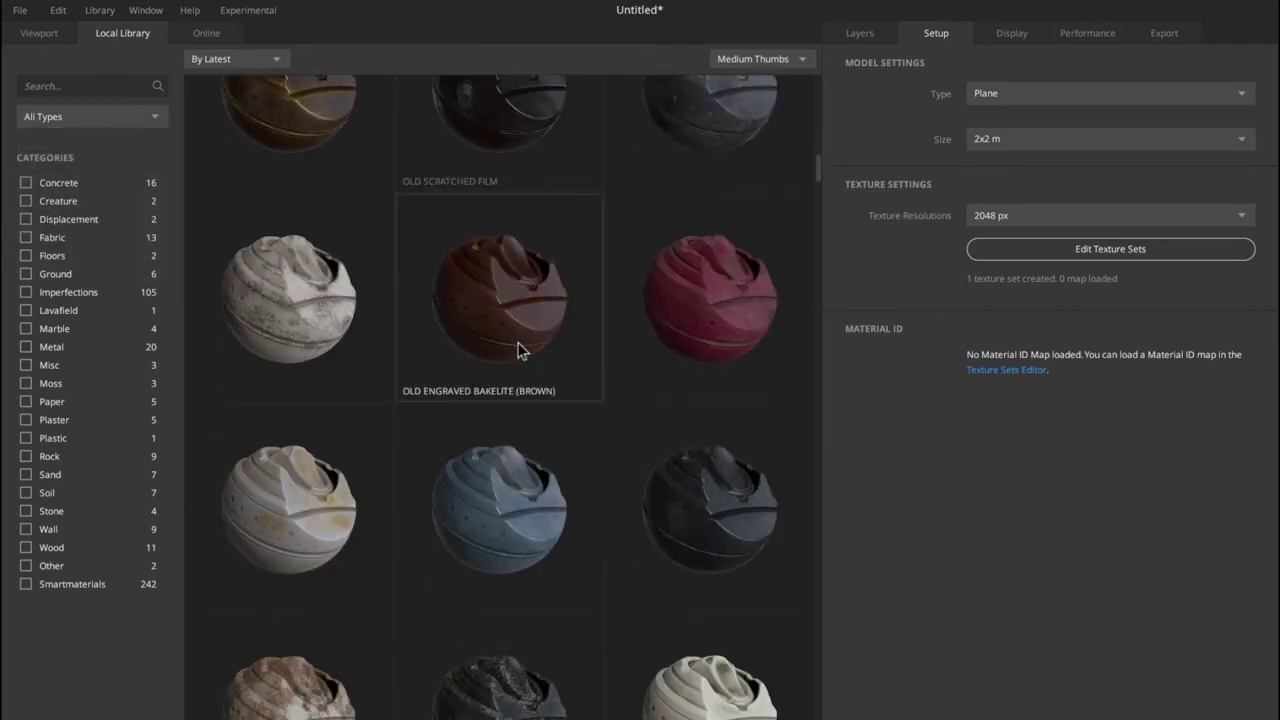
scroll(400, 310, down, 2)
- Filter the library to Smart Material and scroll through the 242 smart material thumbnails
click(69, 116)
click(147, 276)
scroll(530, 297, down, 3)
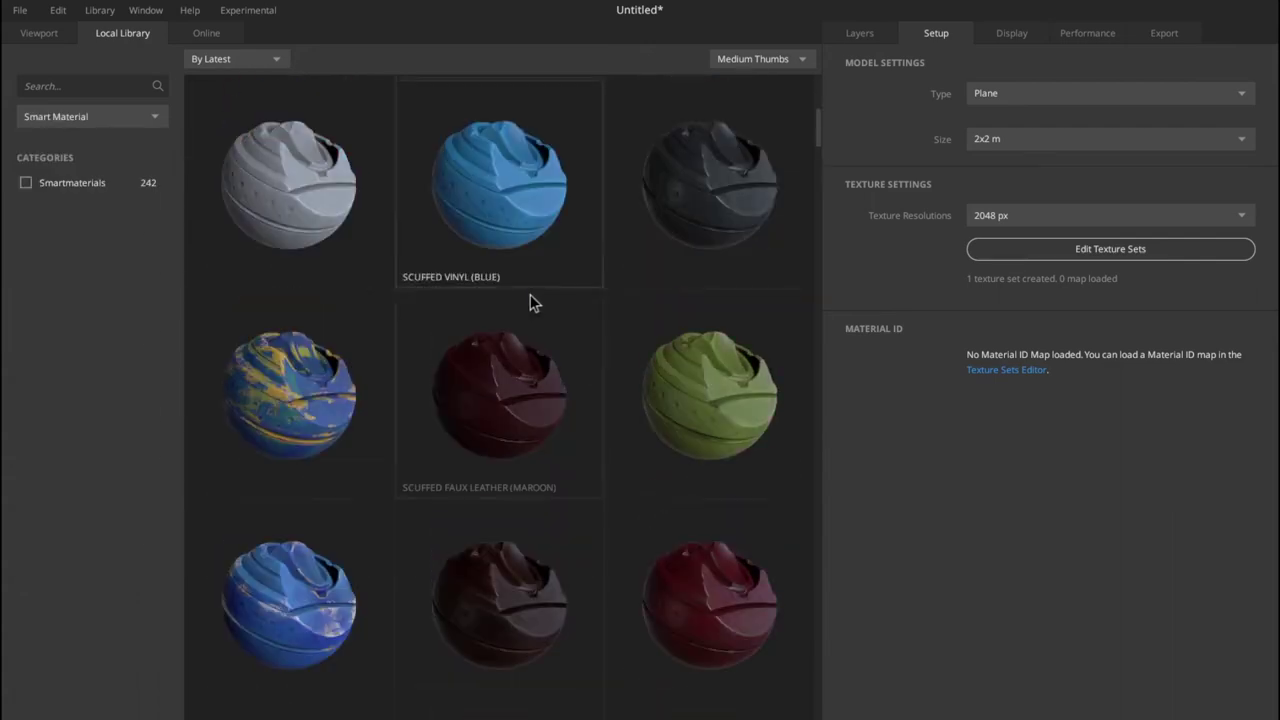
scroll(530, 297, down, 3)
scroll(530, 296, down, 3)
scroll(530, 296, down, 3)
scroll(530, 296, down, 3)
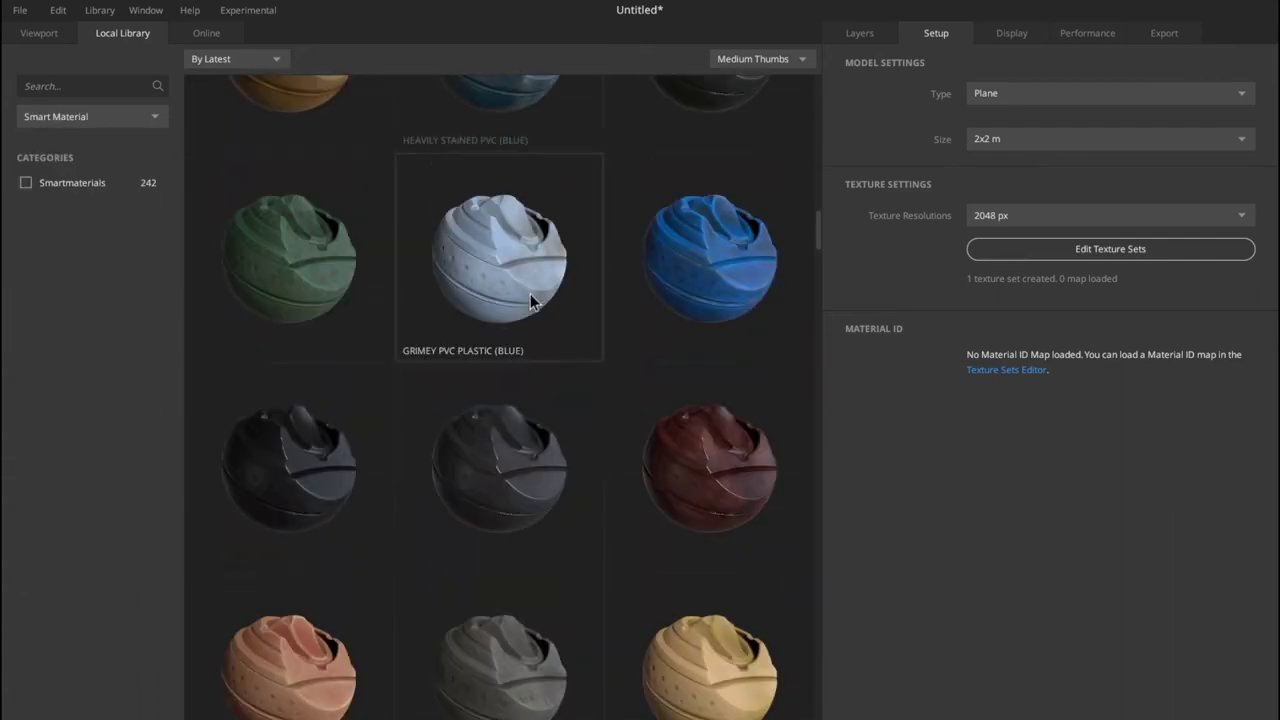
scroll(530, 296, down, 3)
scroll(530, 295, down, 3)
scroll(530, 295, down, 3)
scroll(530, 295, down, 3)
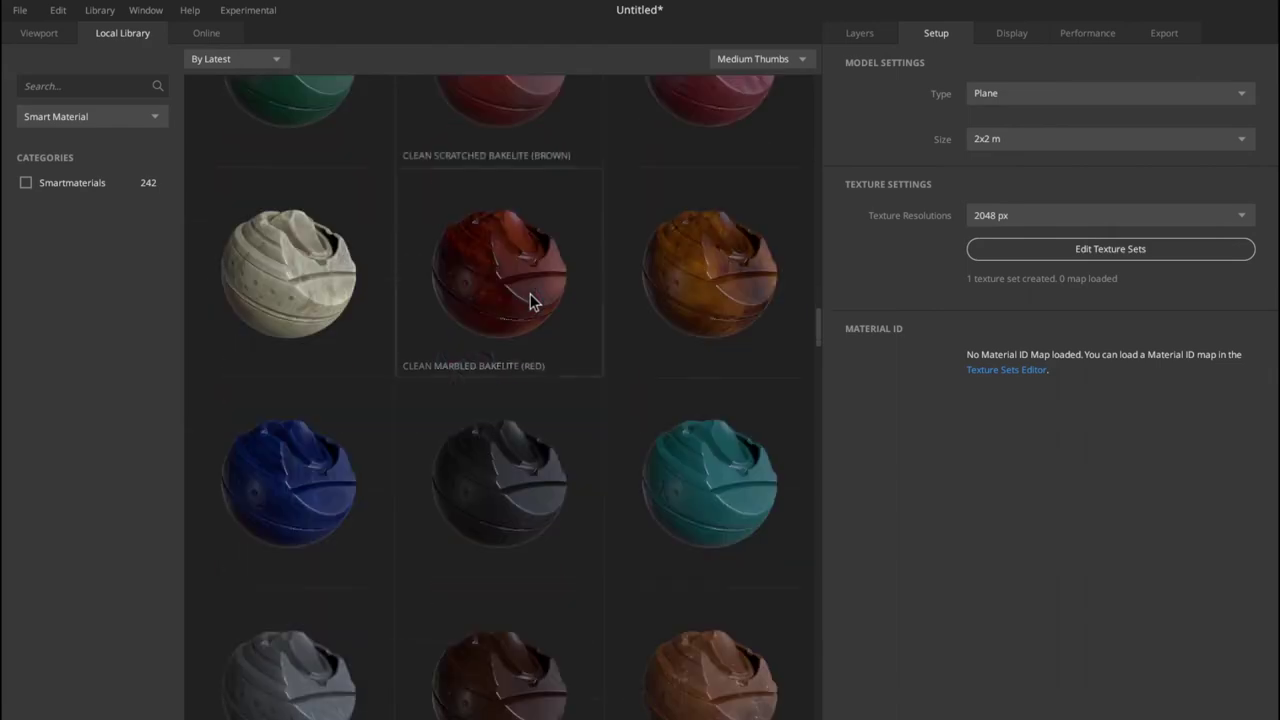
scroll(530, 295, down, 3)
scroll(530, 295, down, 3)
scroll(530, 295, down, 3)
scroll(530, 295, down, 3)
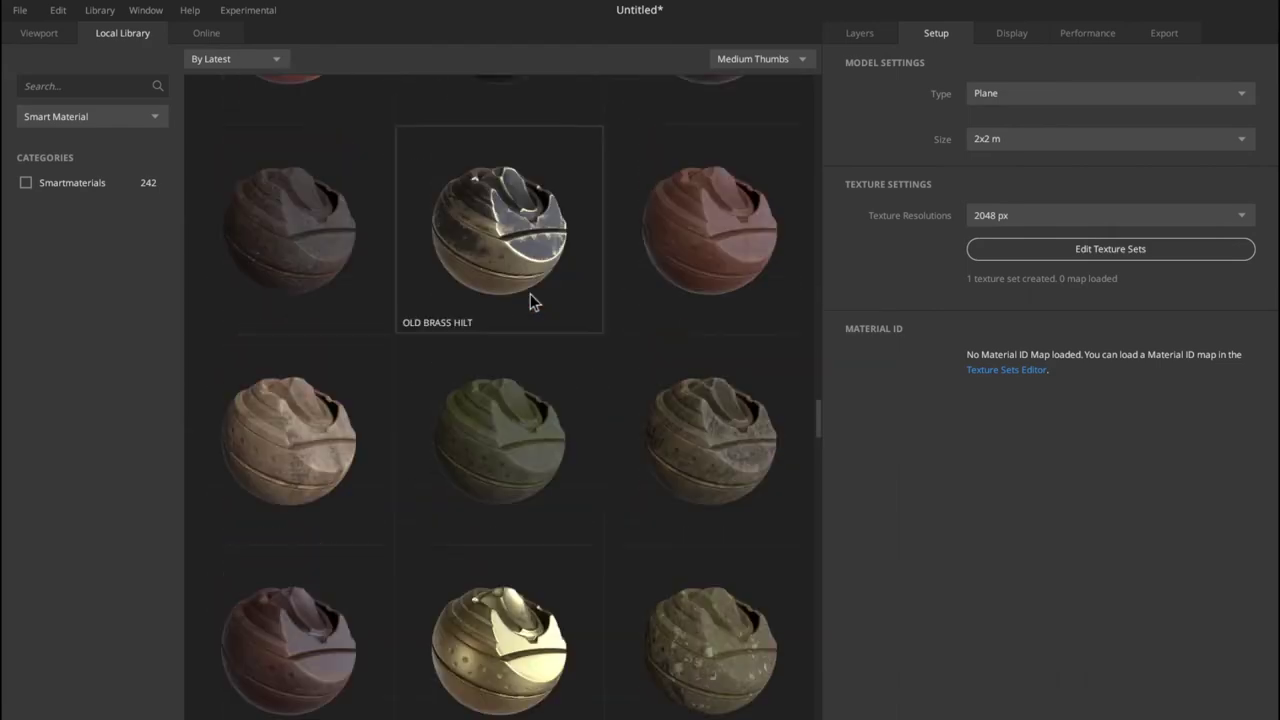
scroll(337, 255, down, 3)
- Keep the Smart Material filter and scroll further down the smart material list
click(117, 130)
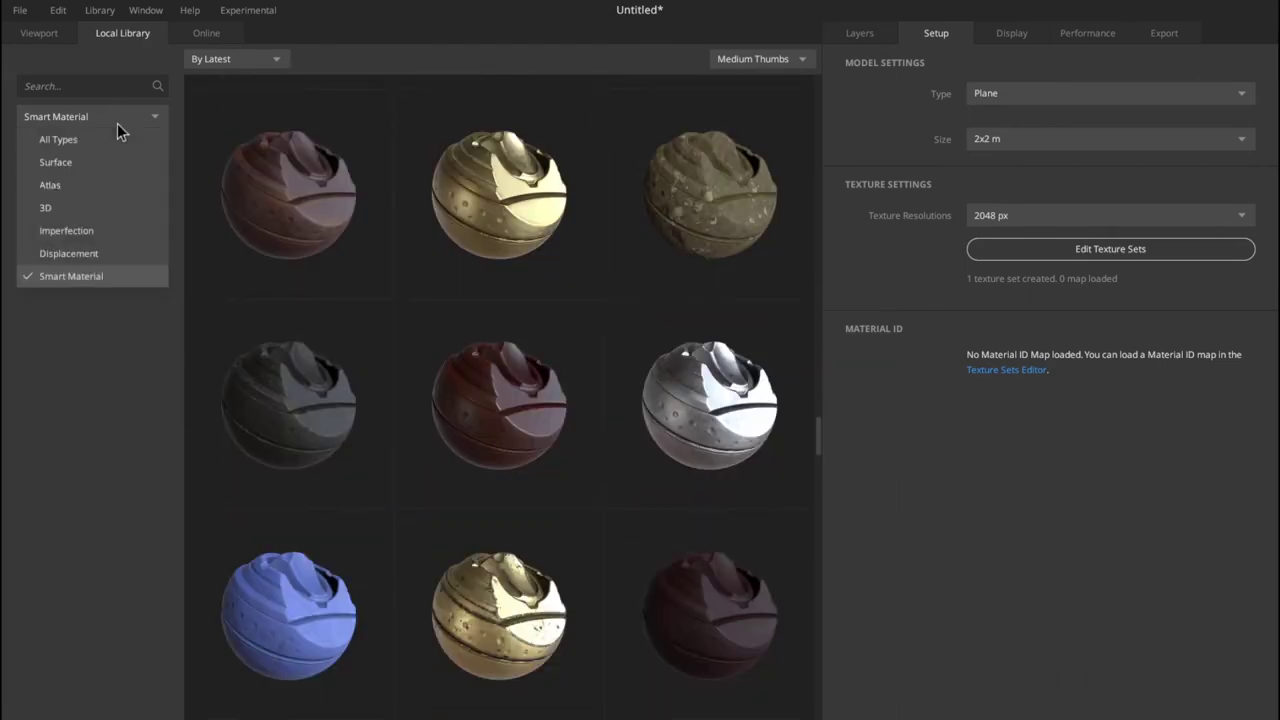
click(117, 127)
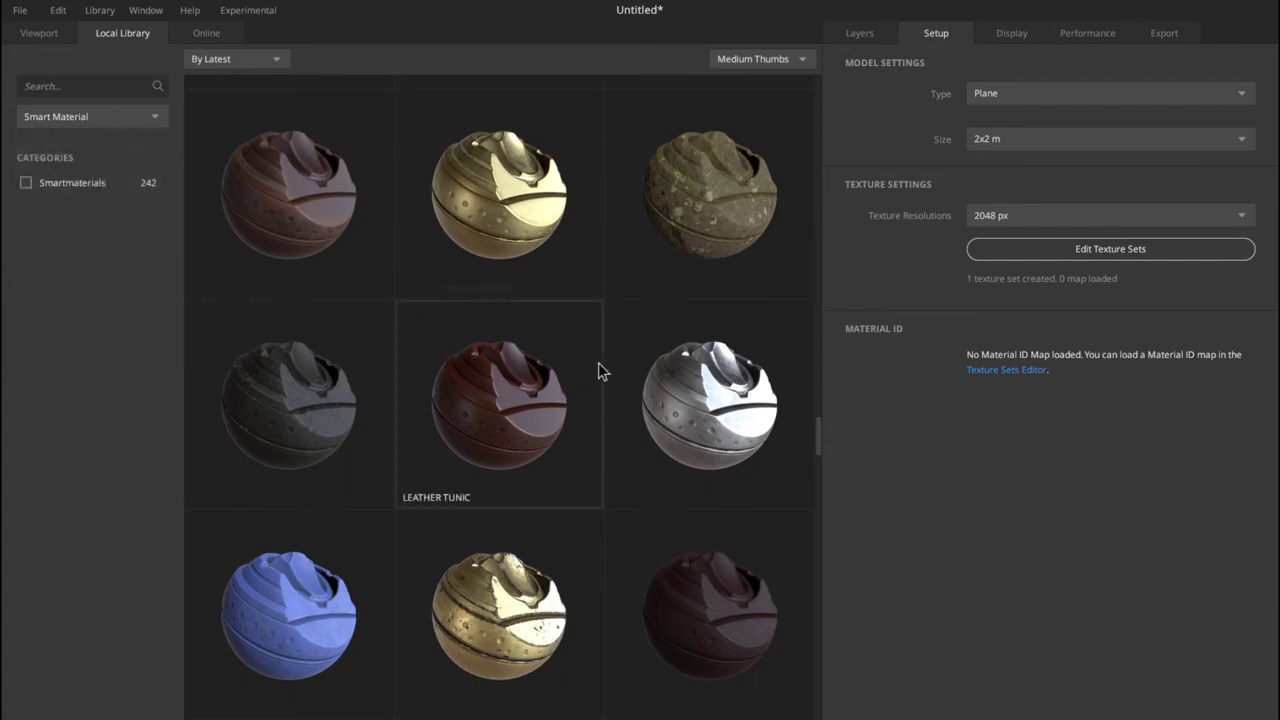
scroll(602, 370, down, 3)
scroll(603, 368, down, 3)
scroll(603, 368, down, 3)
scroll(603, 368, down, 3)
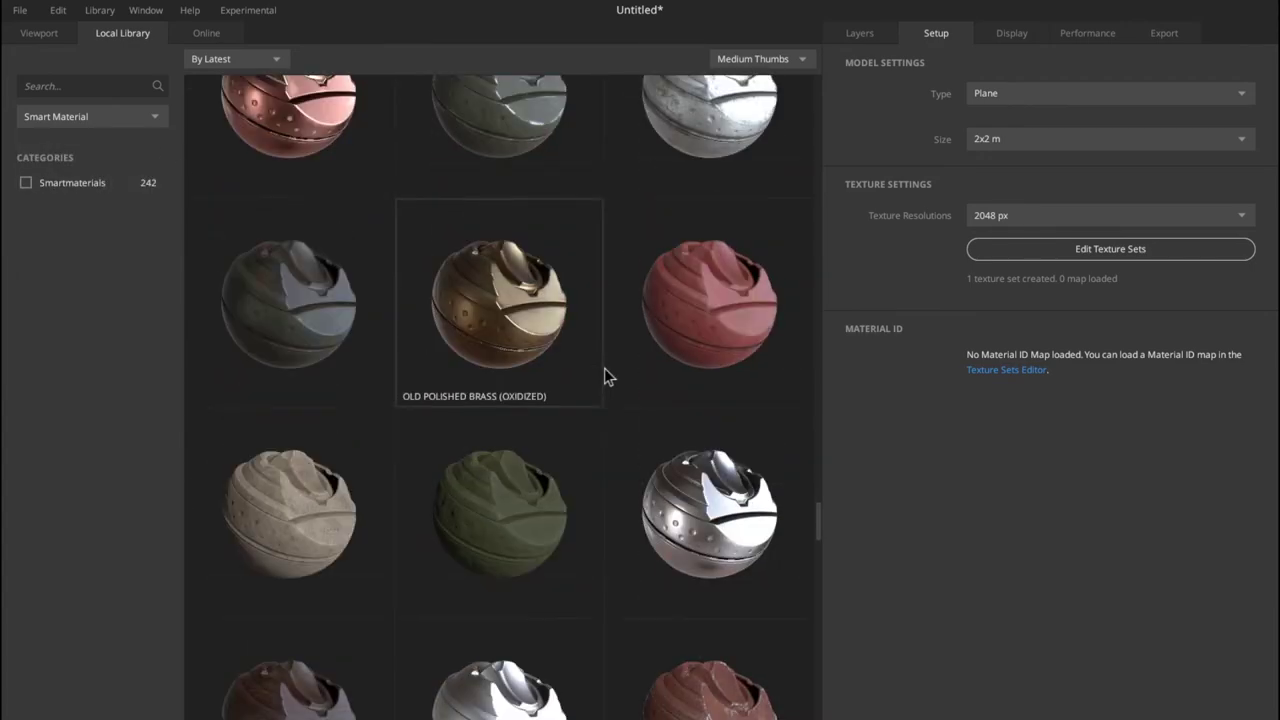
scroll(603, 372, down, 3)
key(alt+Tab)
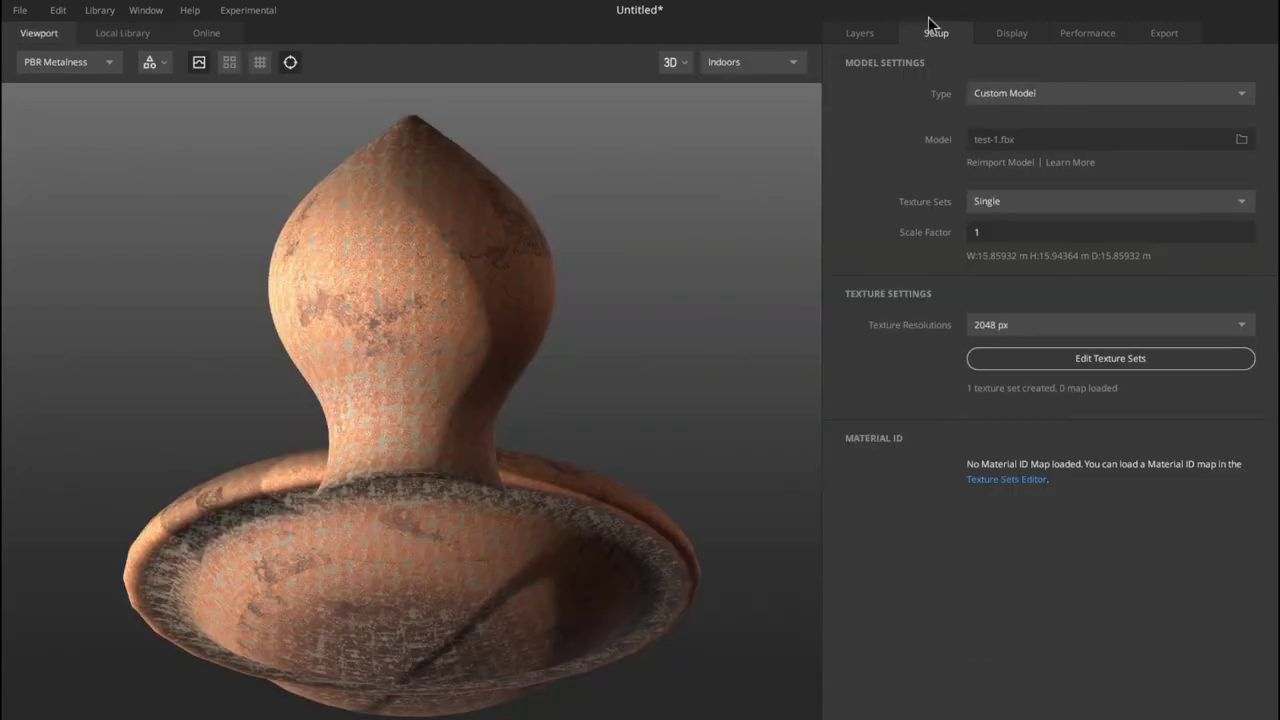
- Keep the model type as Custom Model and start choosing a new mesh file
click(1046, 93)
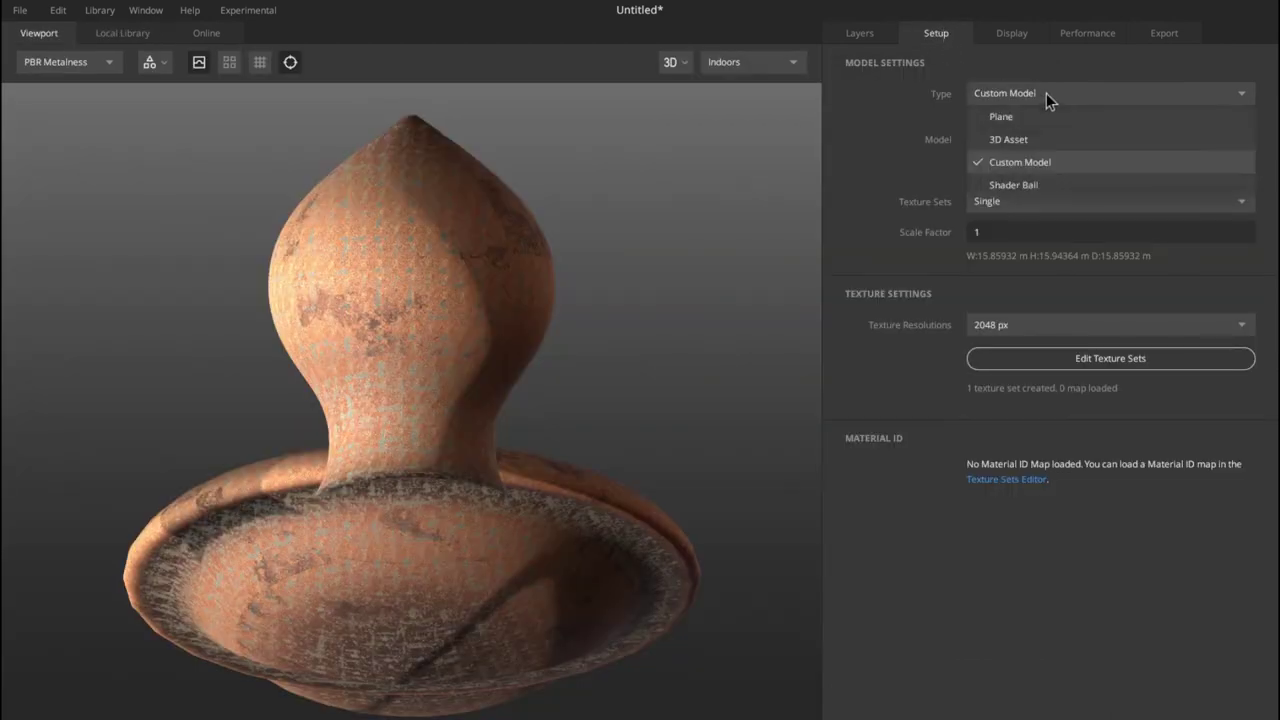
click(1020, 161)
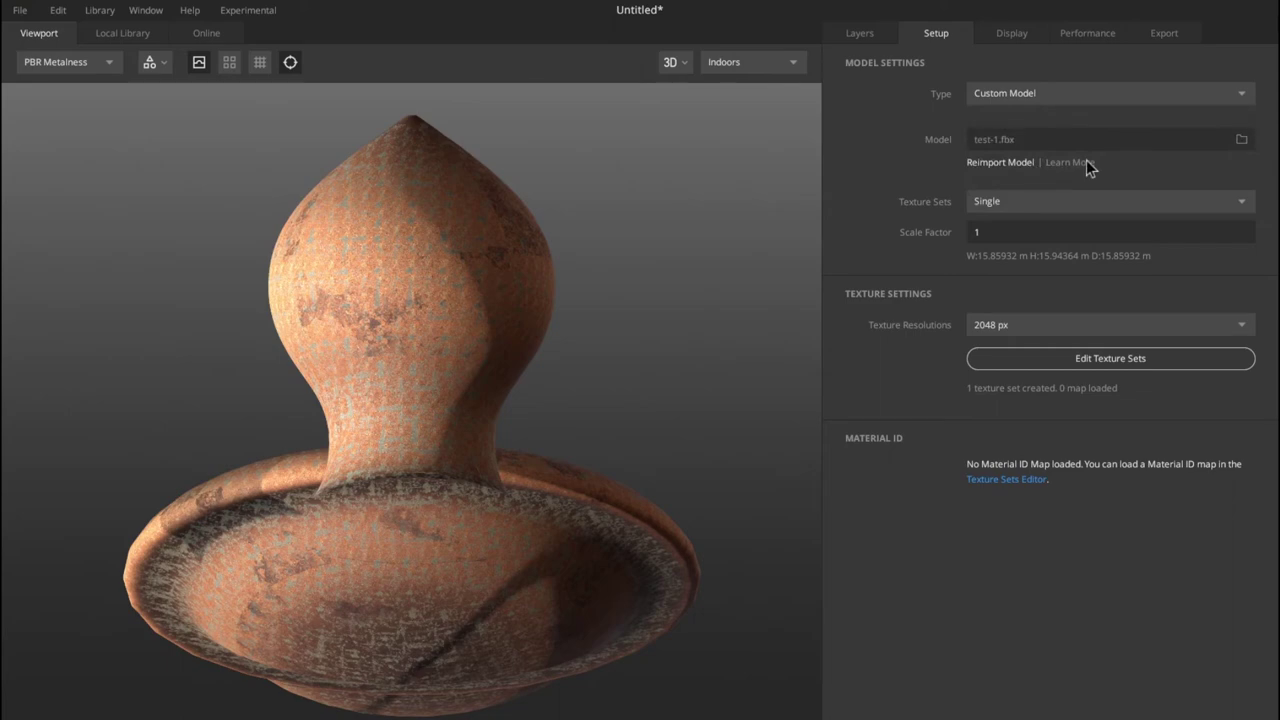
click(1238, 140)
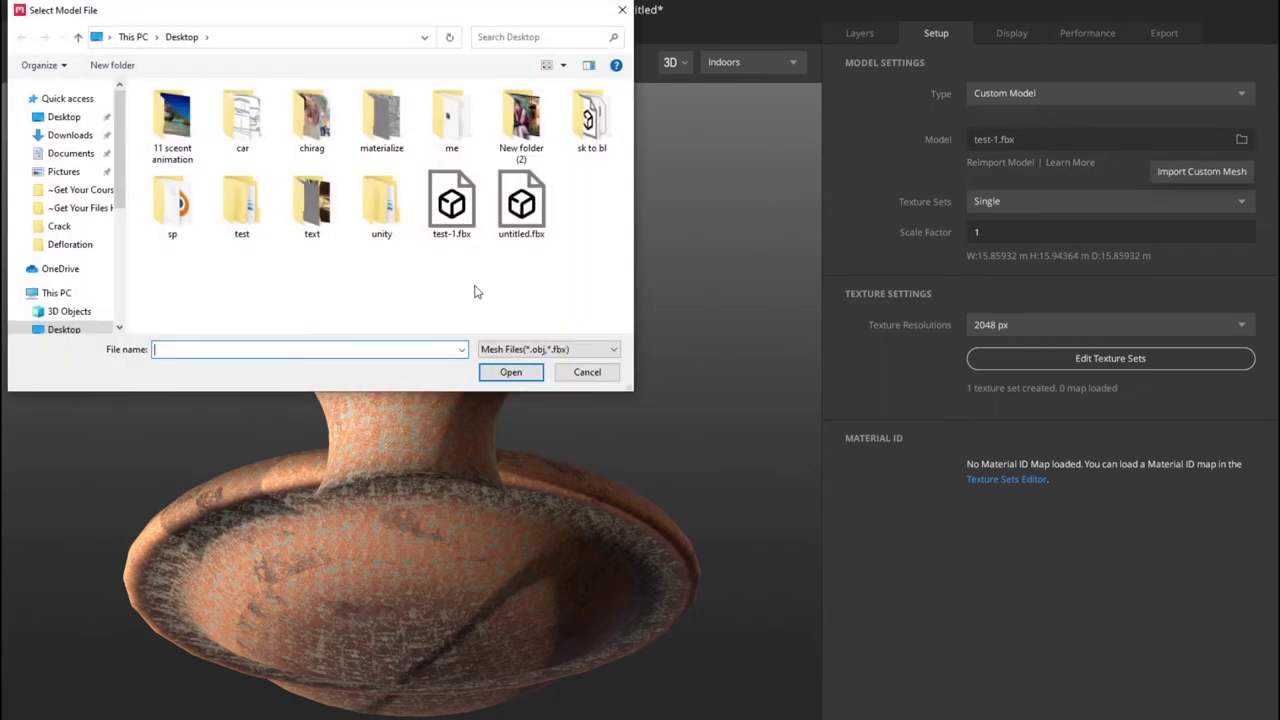
scroll(78, 260, down, 3)
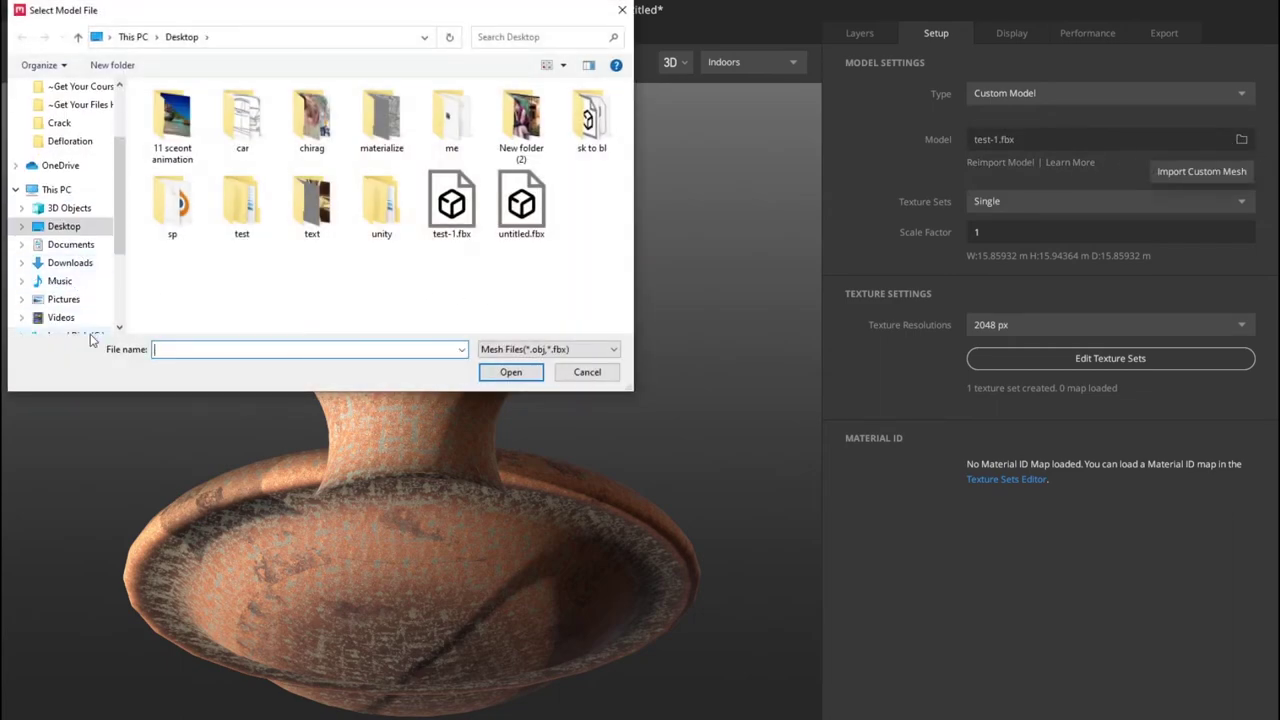
scroll(86, 310, down, 3)
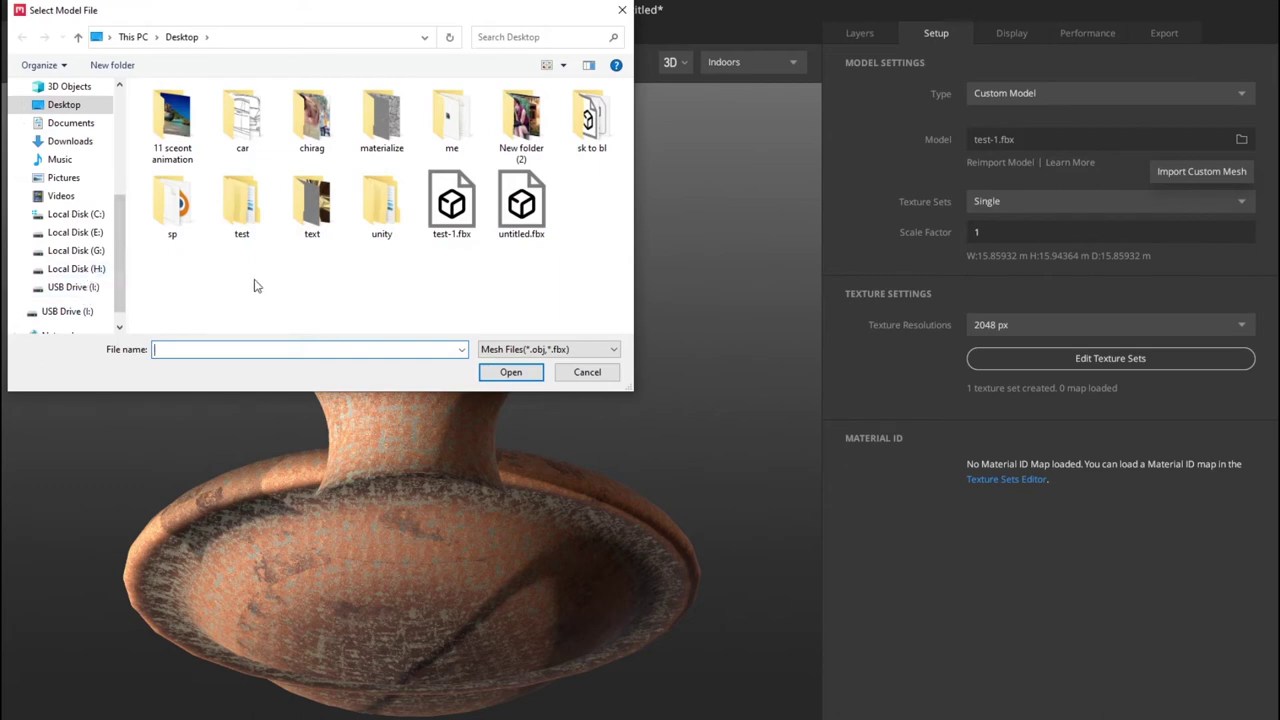
scroll(83, 273, down, 1)
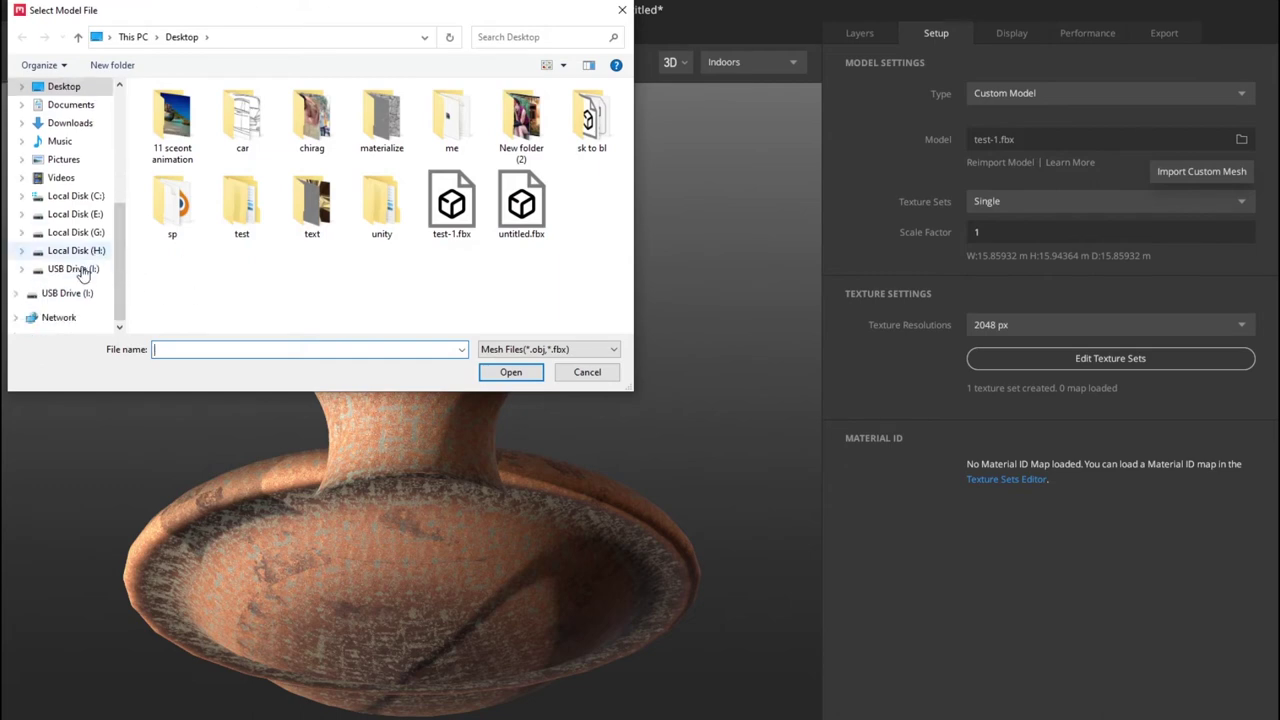
- Navigate the E: drive to the horn old folder and load hp.fbx as the custom mesh
click(75, 214)
click(386, 200)
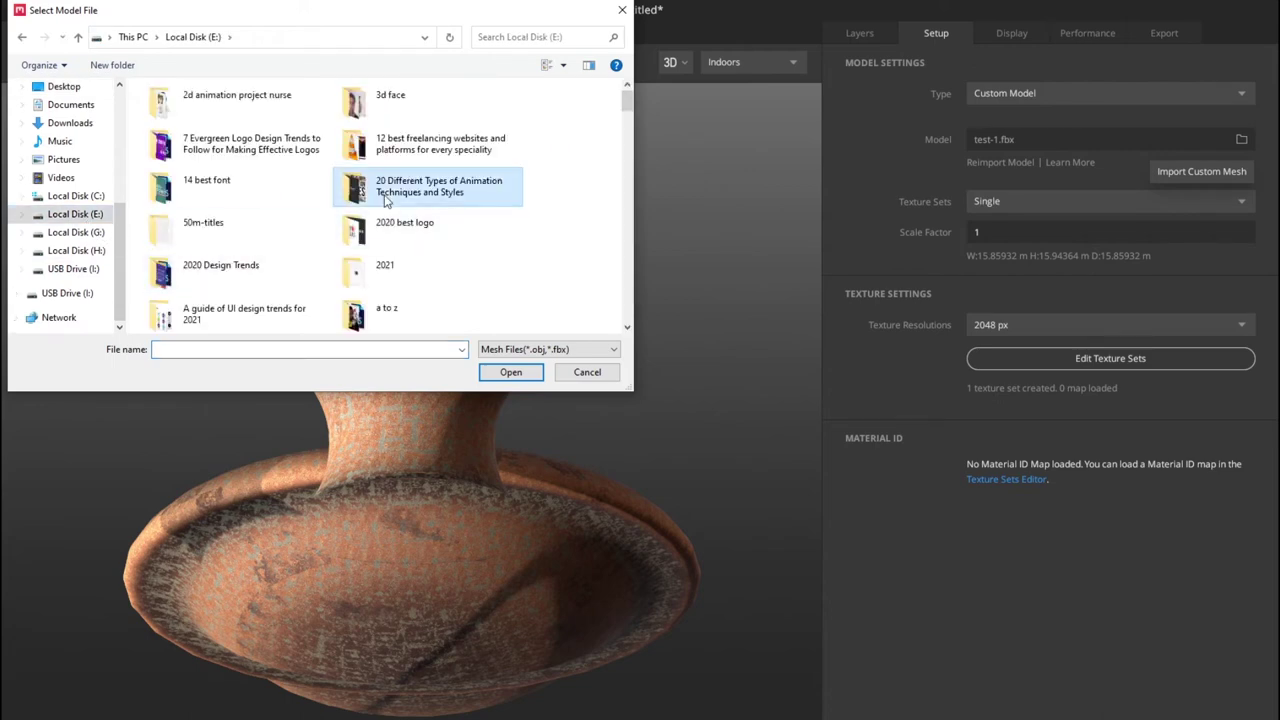
scroll(386, 200, down, 5)
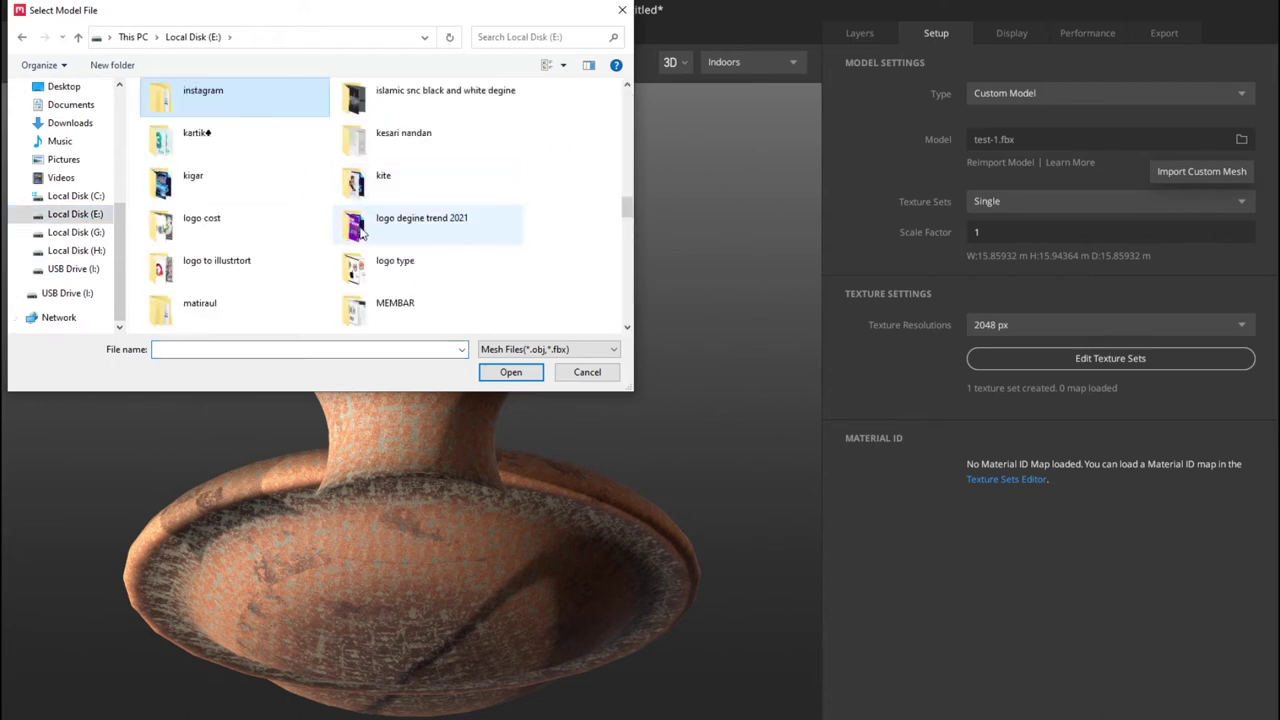
double_click(415, 107)
double_click(280, 138)
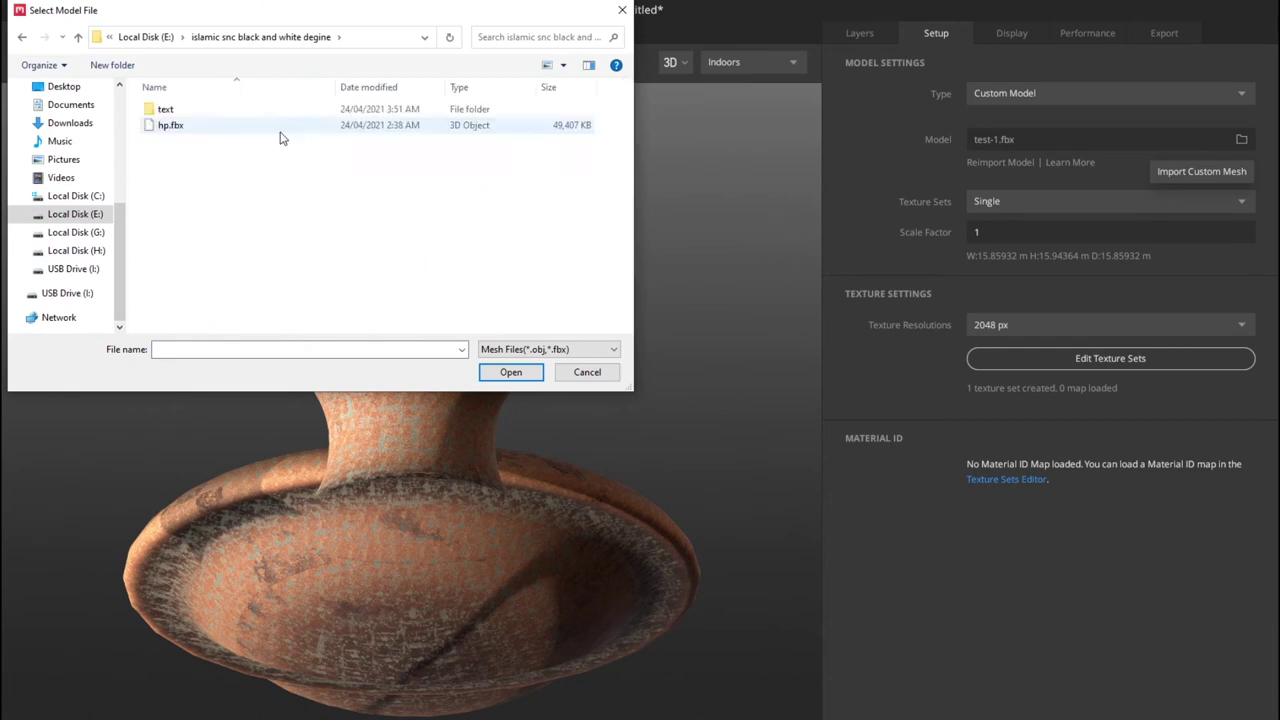
double_click(224, 112)
key(BackSpace)
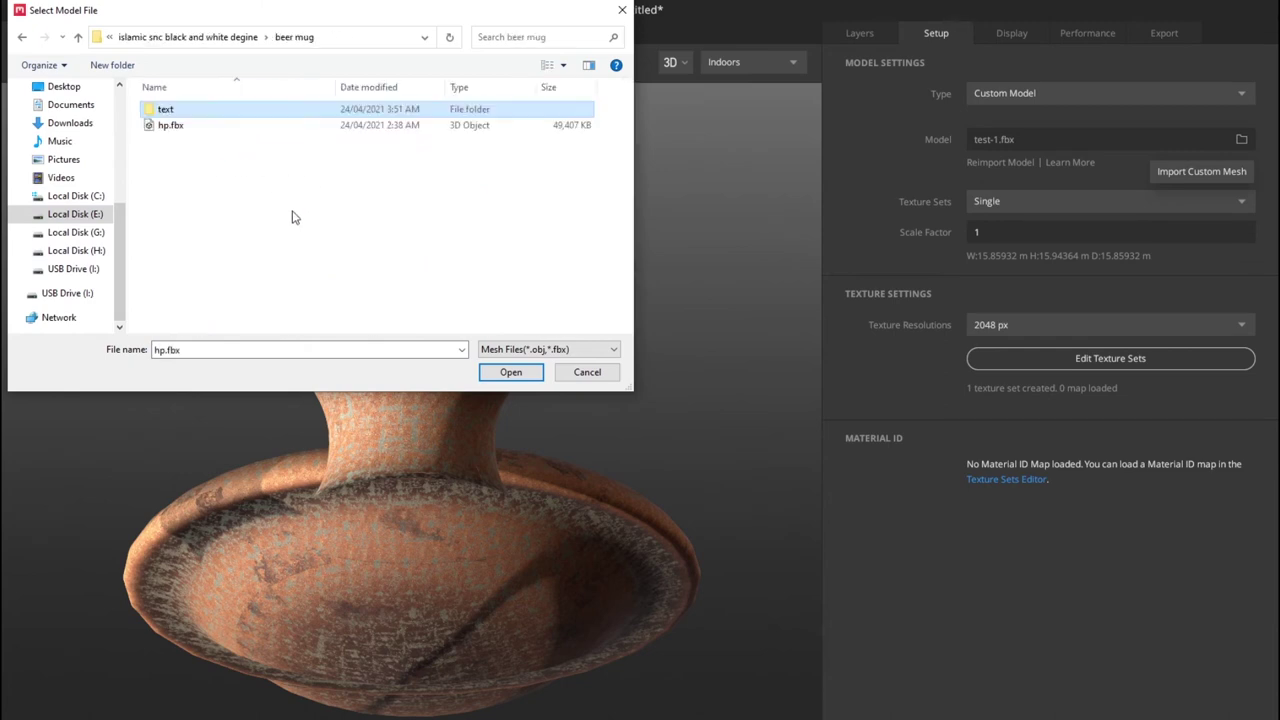
key(BackSpace)
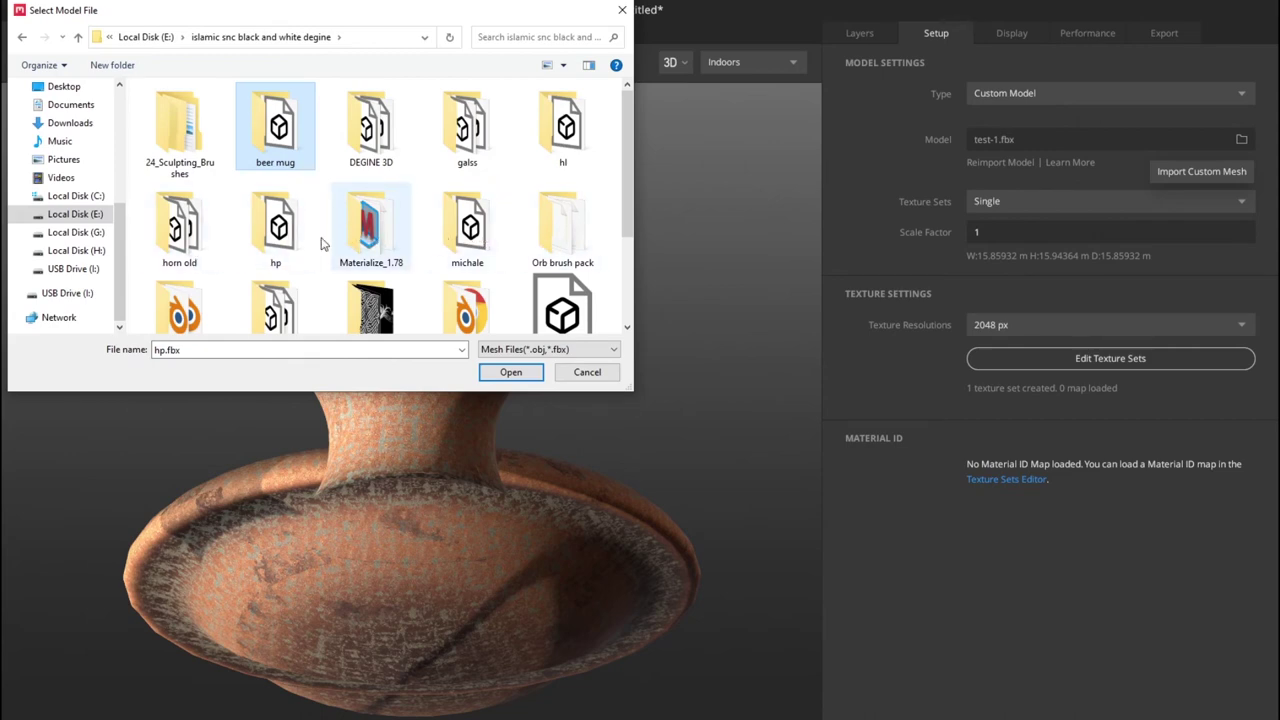
double_click(200, 225)
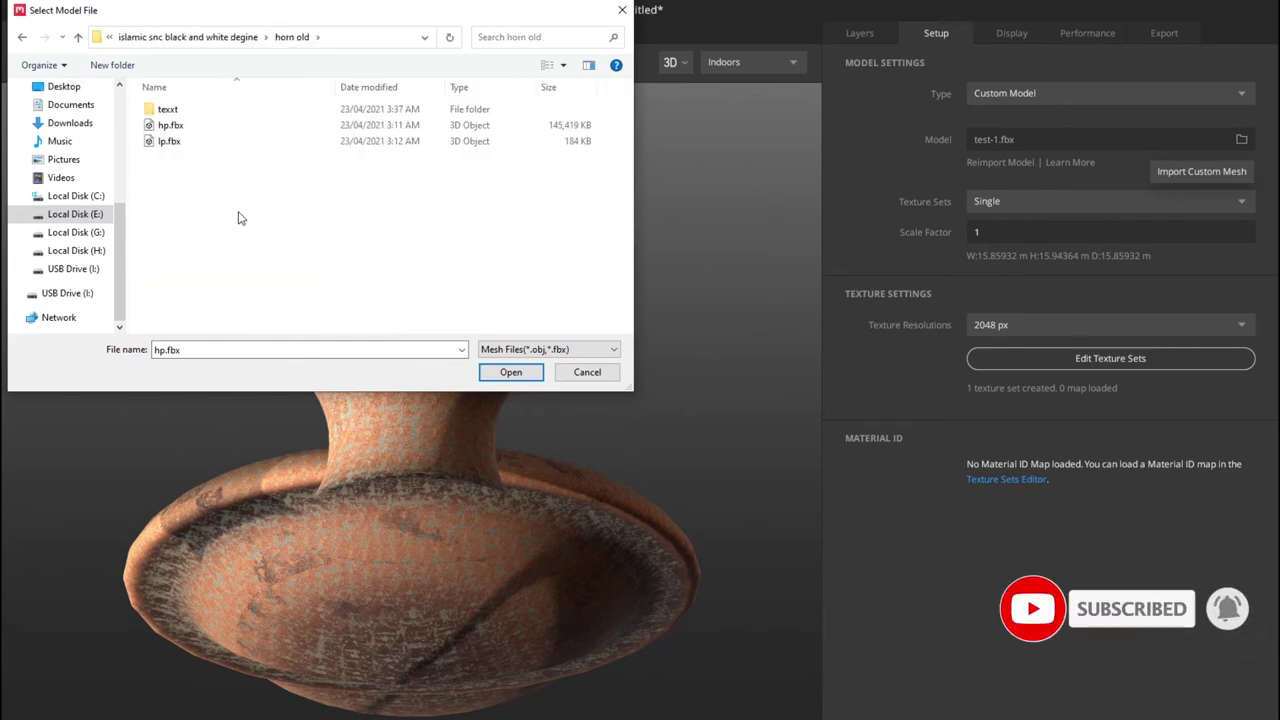
double_click(195, 128)
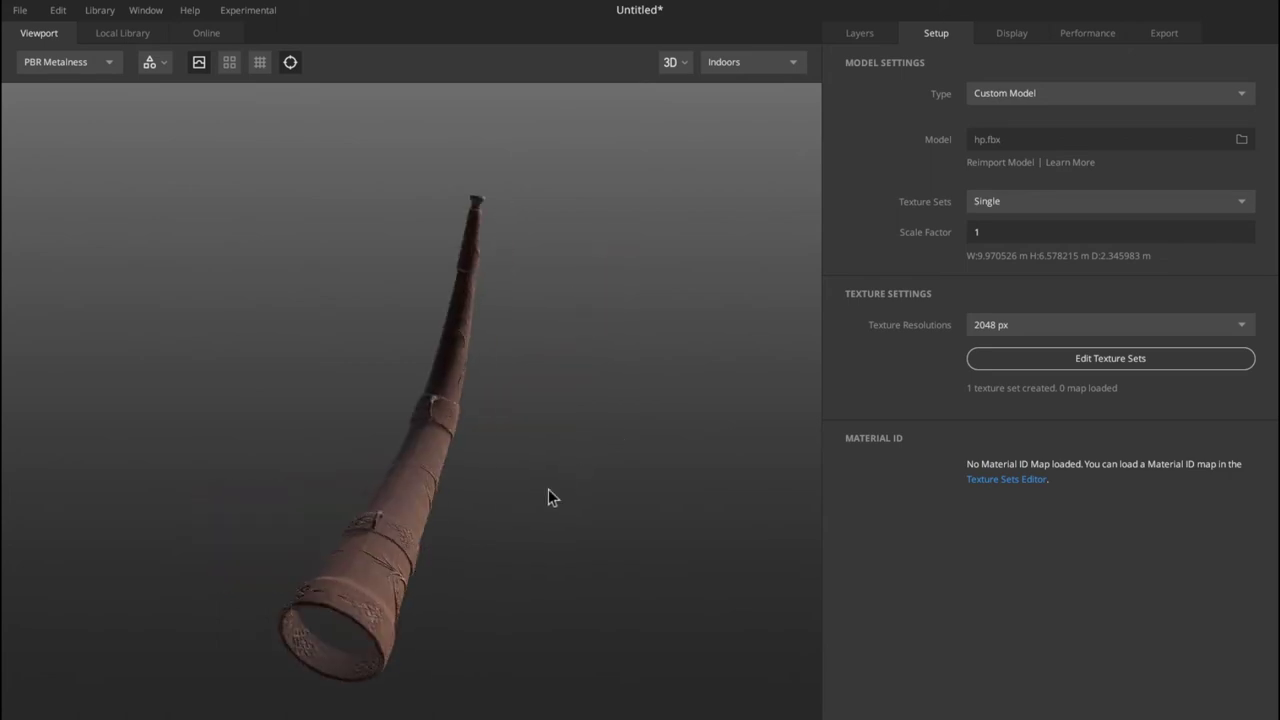
drag(548, 497, 628, 497)
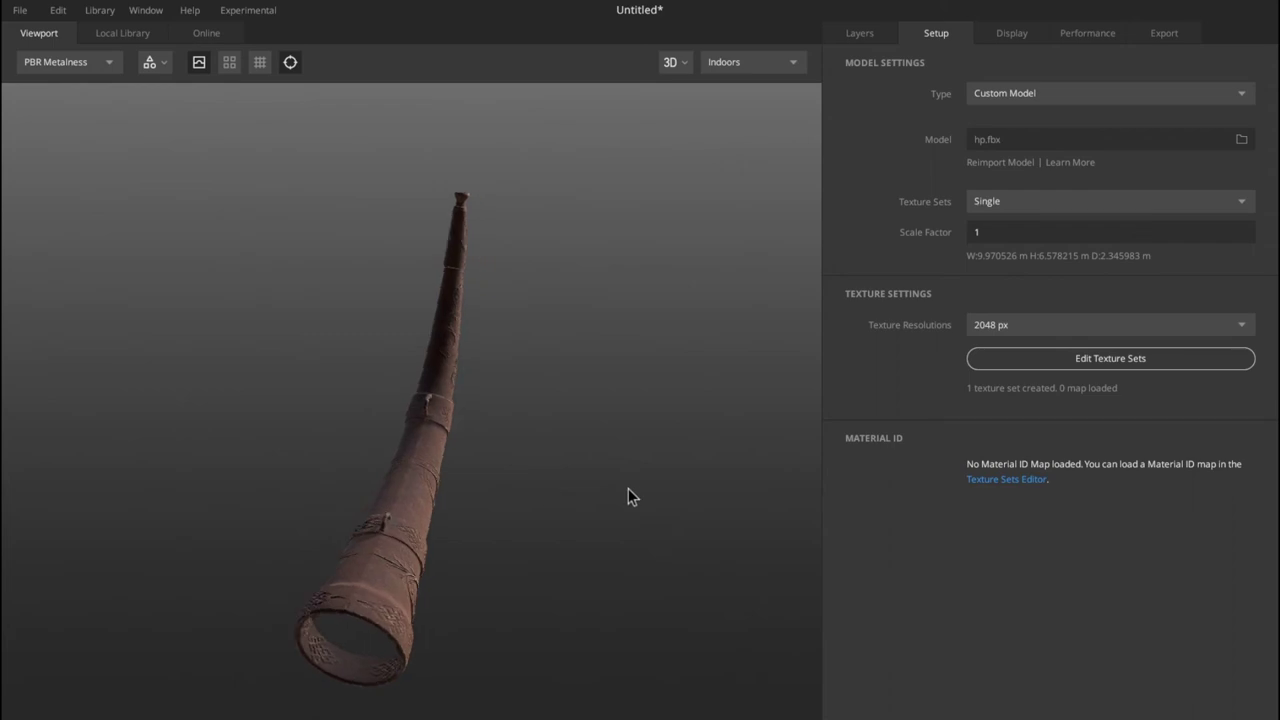
scroll(628, 497, up, 2)
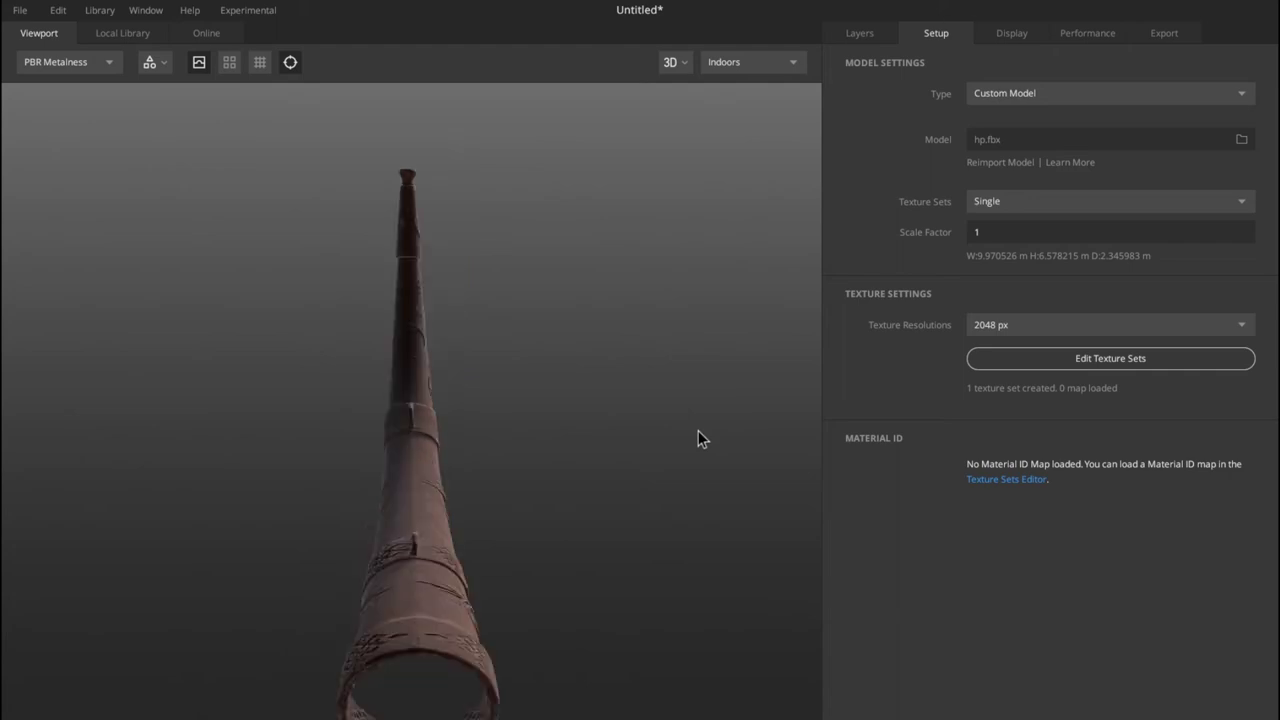
alt+drag(713, 438, 661, 476)
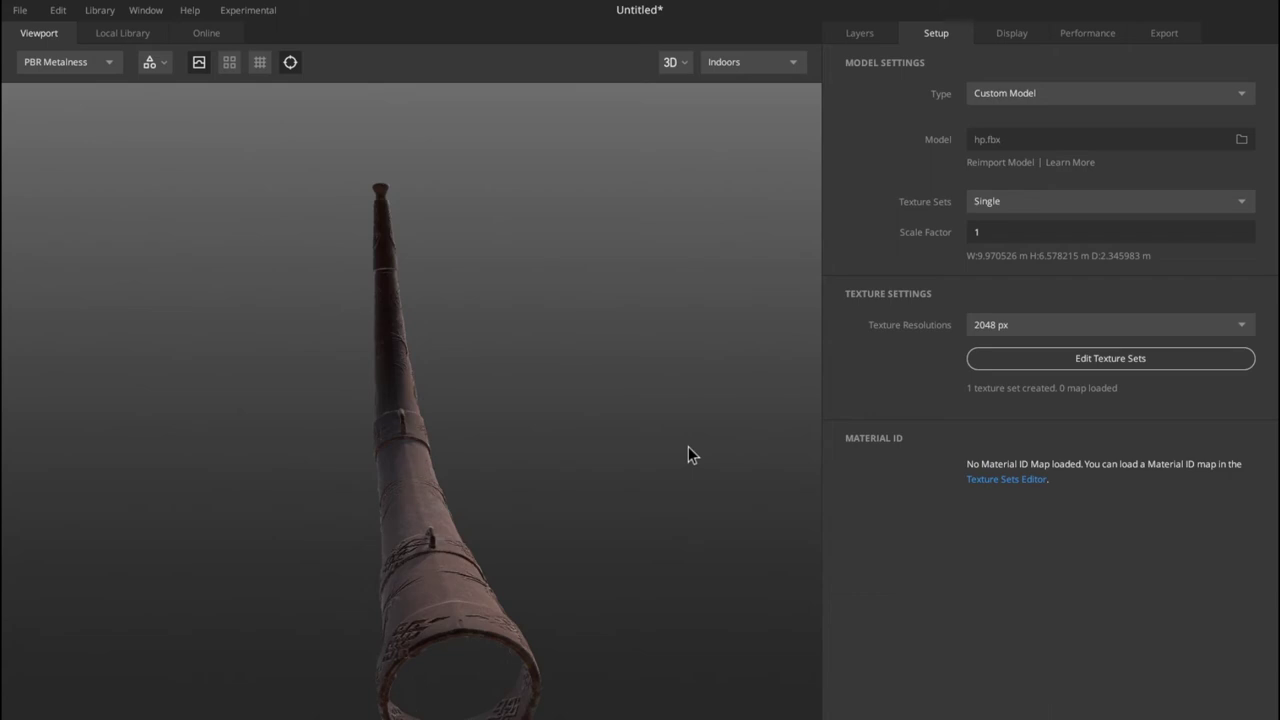
alt+drag(688, 446, 577, 518)
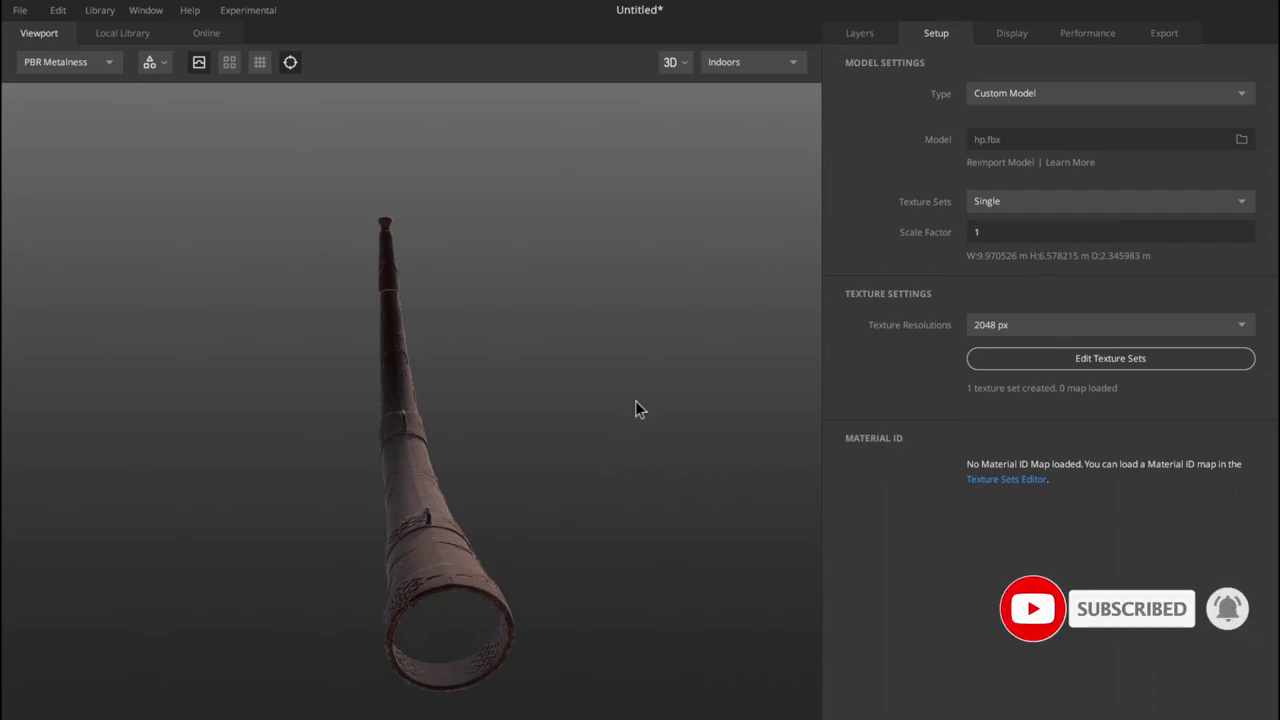
drag(574, 424, 573, 424)
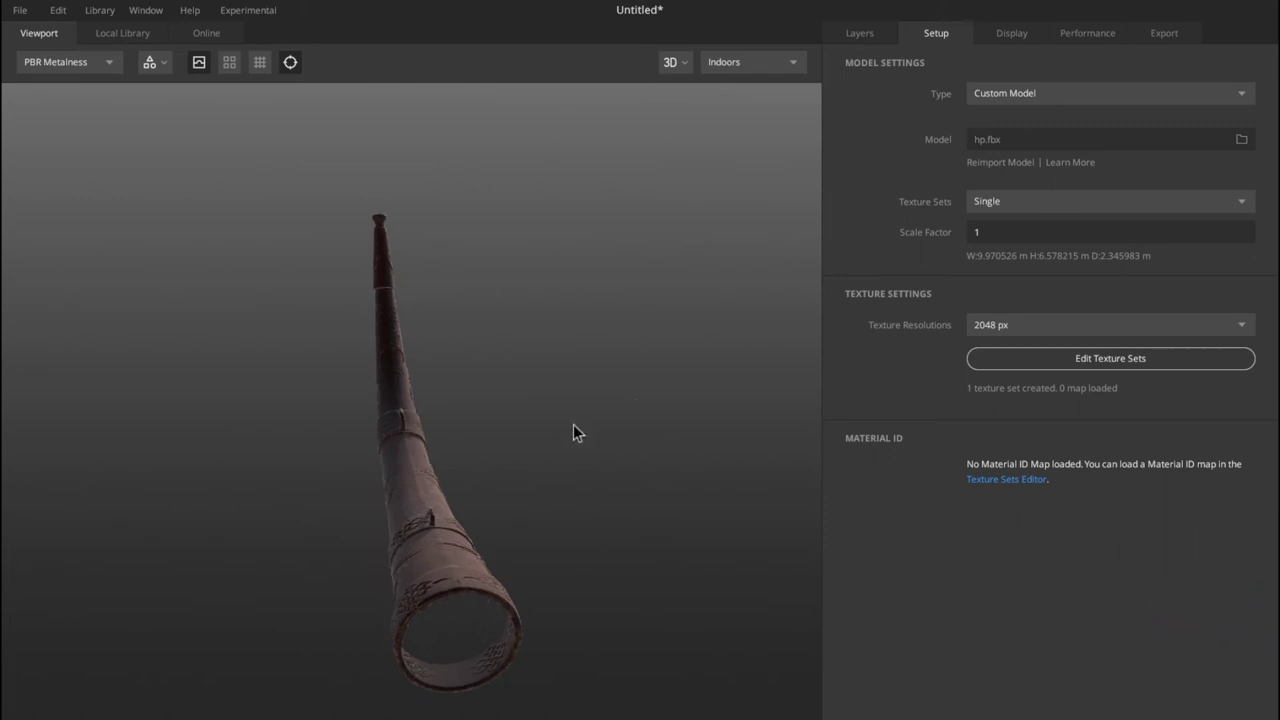
alt+drag(573, 424, 40, 97)
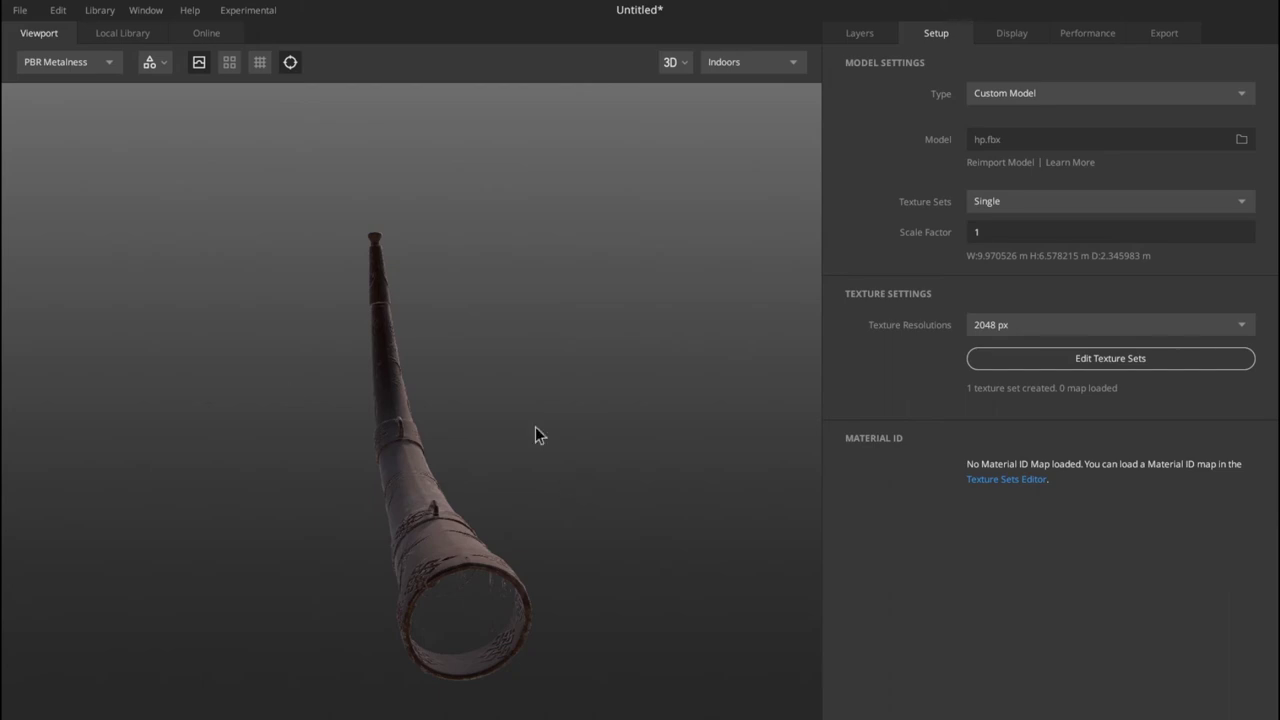
alt+drag(535, 432, 535, 432)
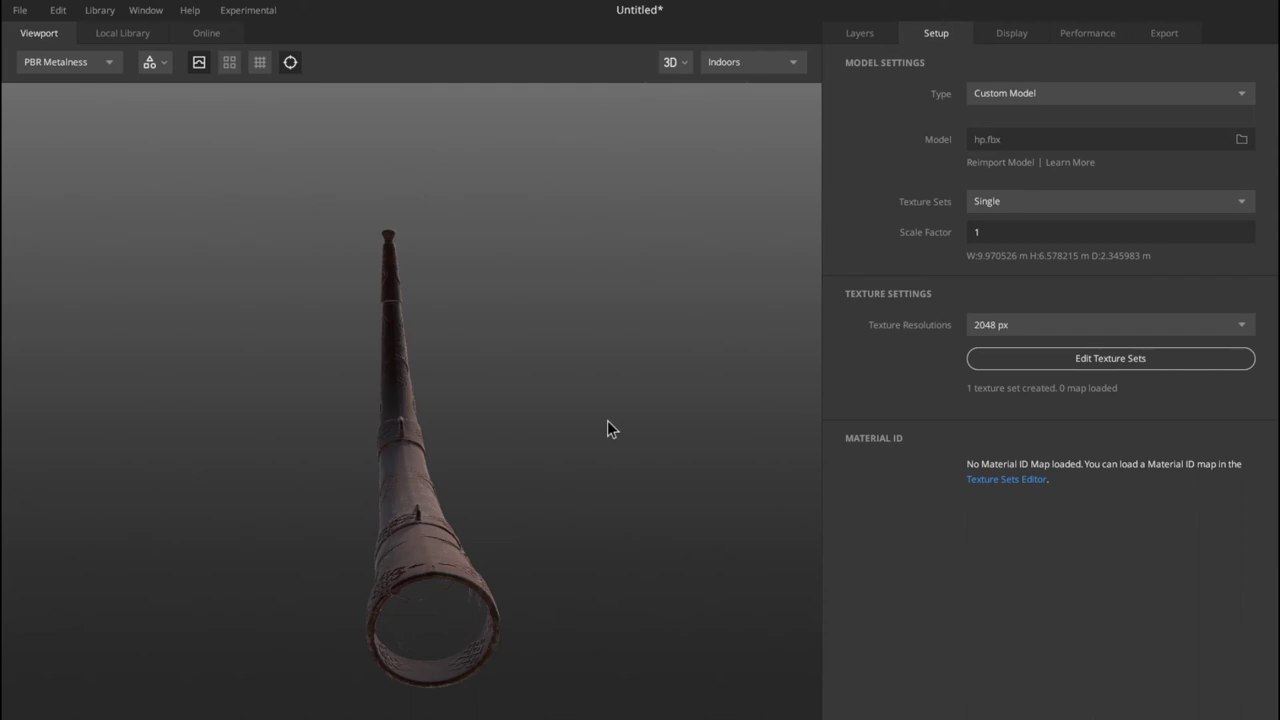
alt+drag(607, 430, 607, 430)
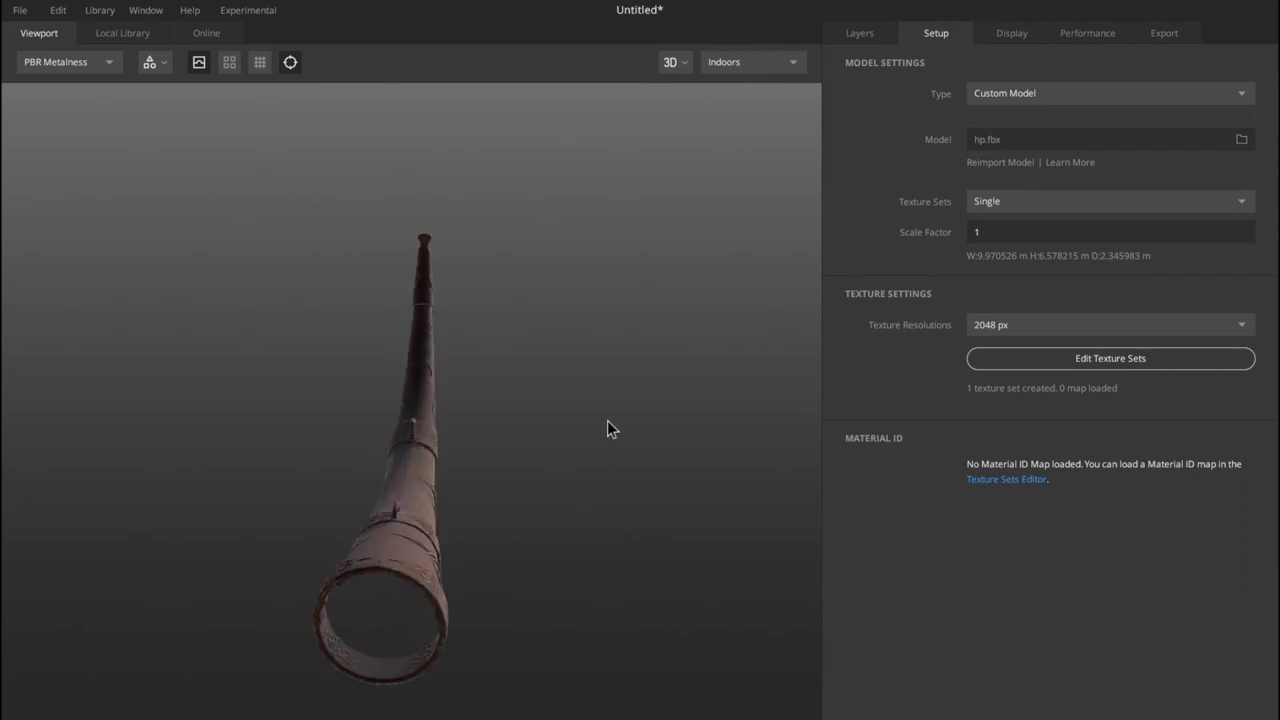
alt+drag(607, 421, 576, 498)
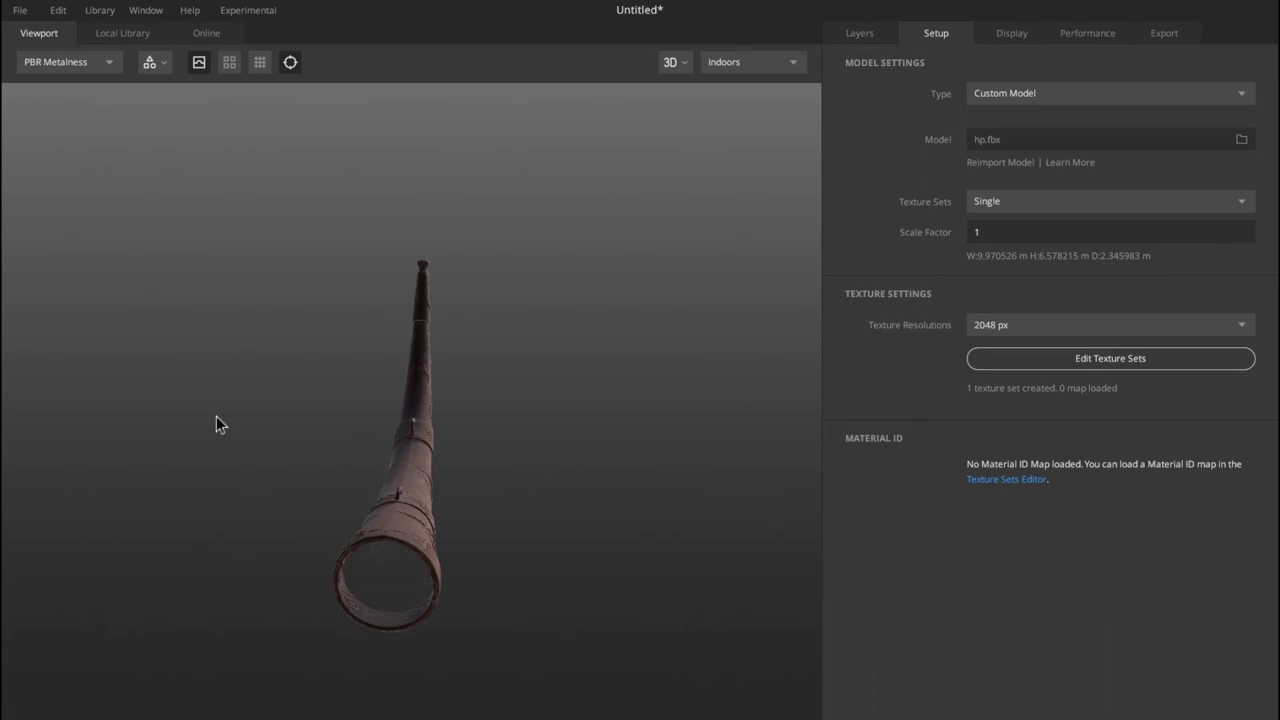
scroll(216, 424, up, 2)
scroll(216, 416, down, 1)
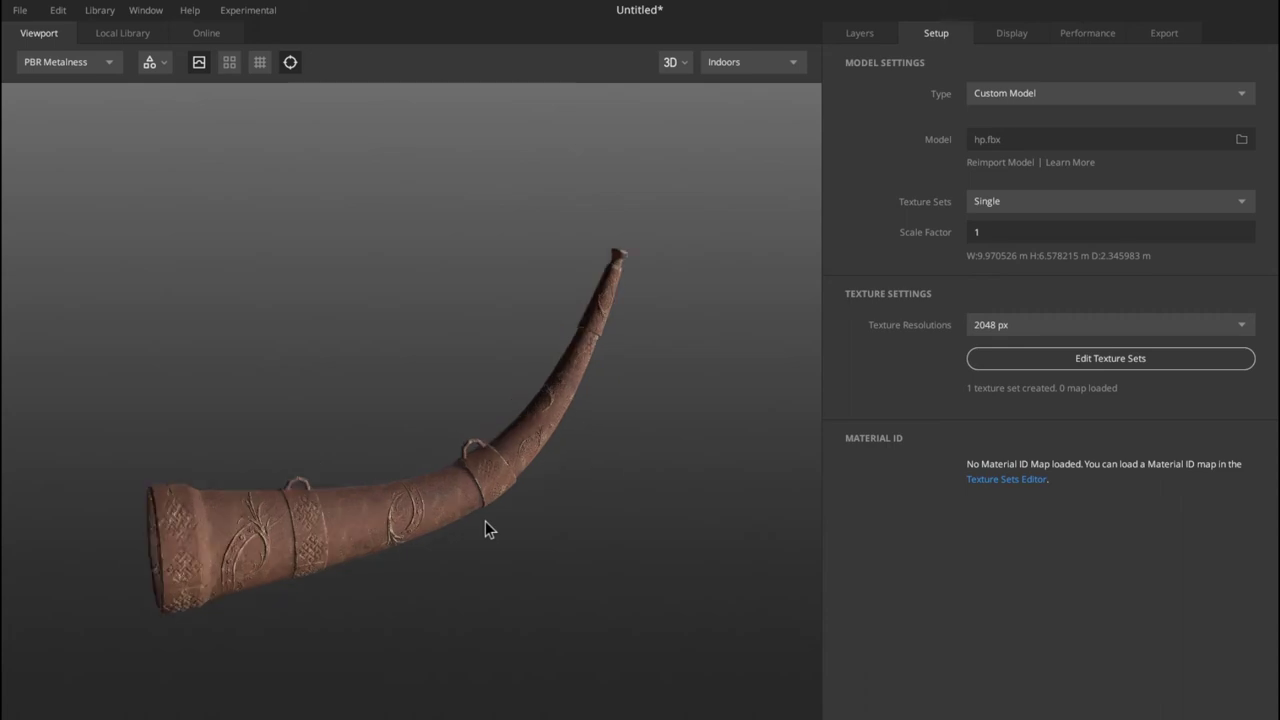
scroll(485, 521, up, 3)
scroll(485, 521, up, 2)
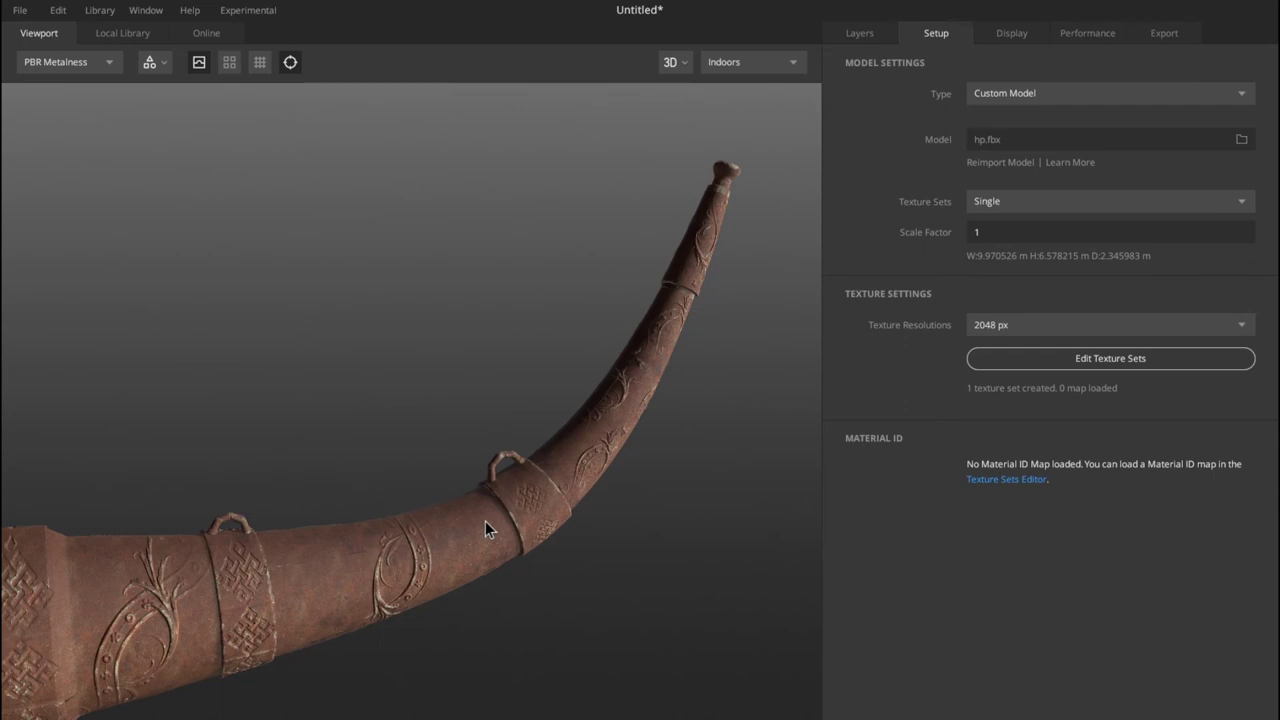
scroll(485, 521, up, 2)
scroll(485, 521, up, 2)
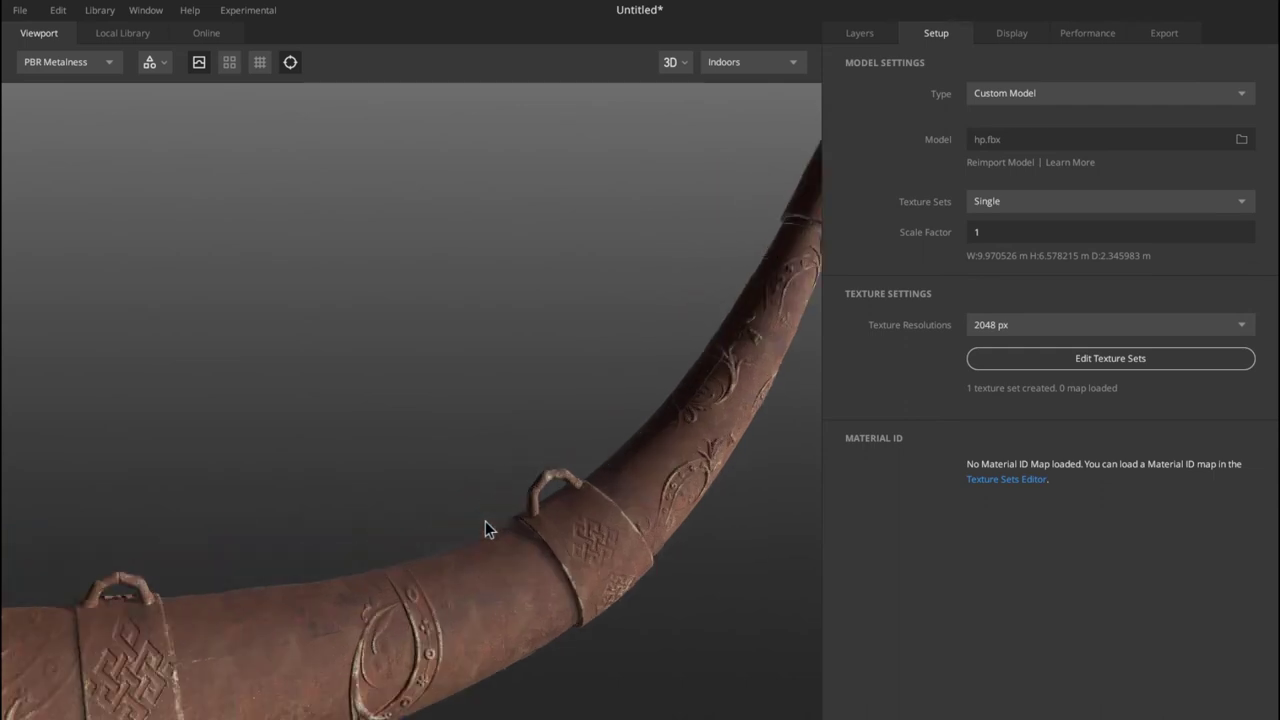
scroll(485, 521, up, 2)
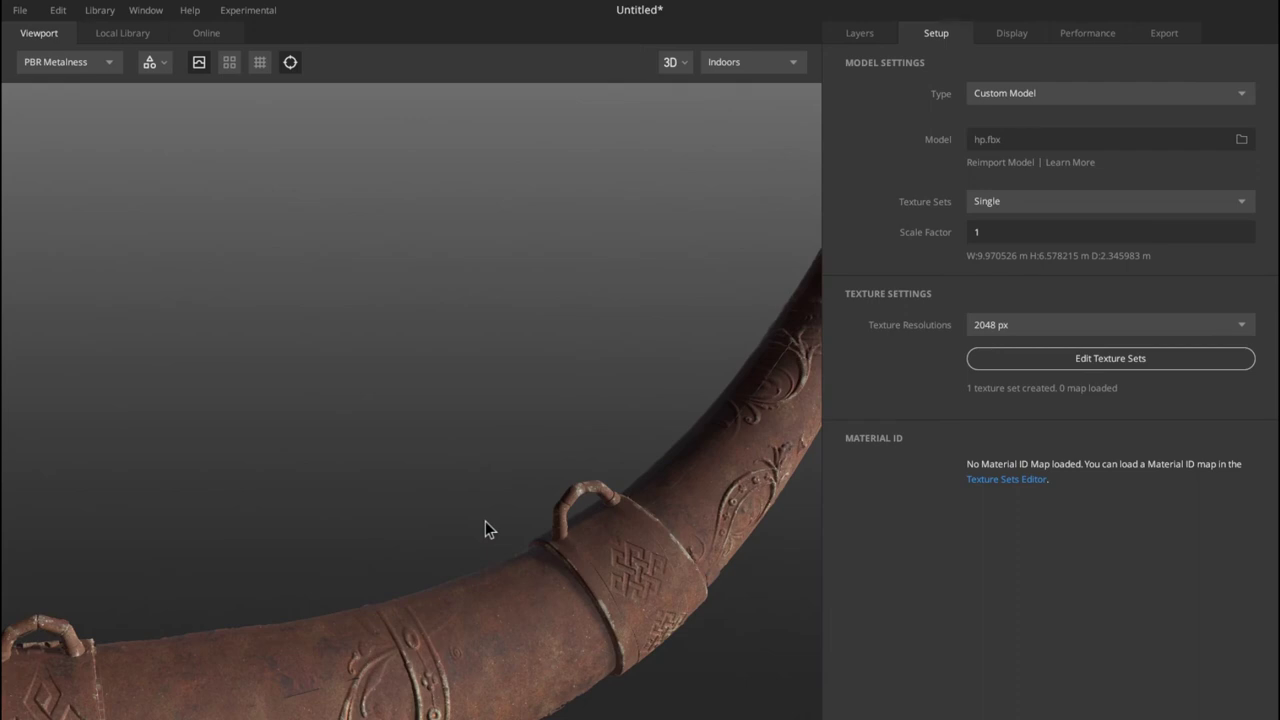
scroll(485, 529, down, 1)
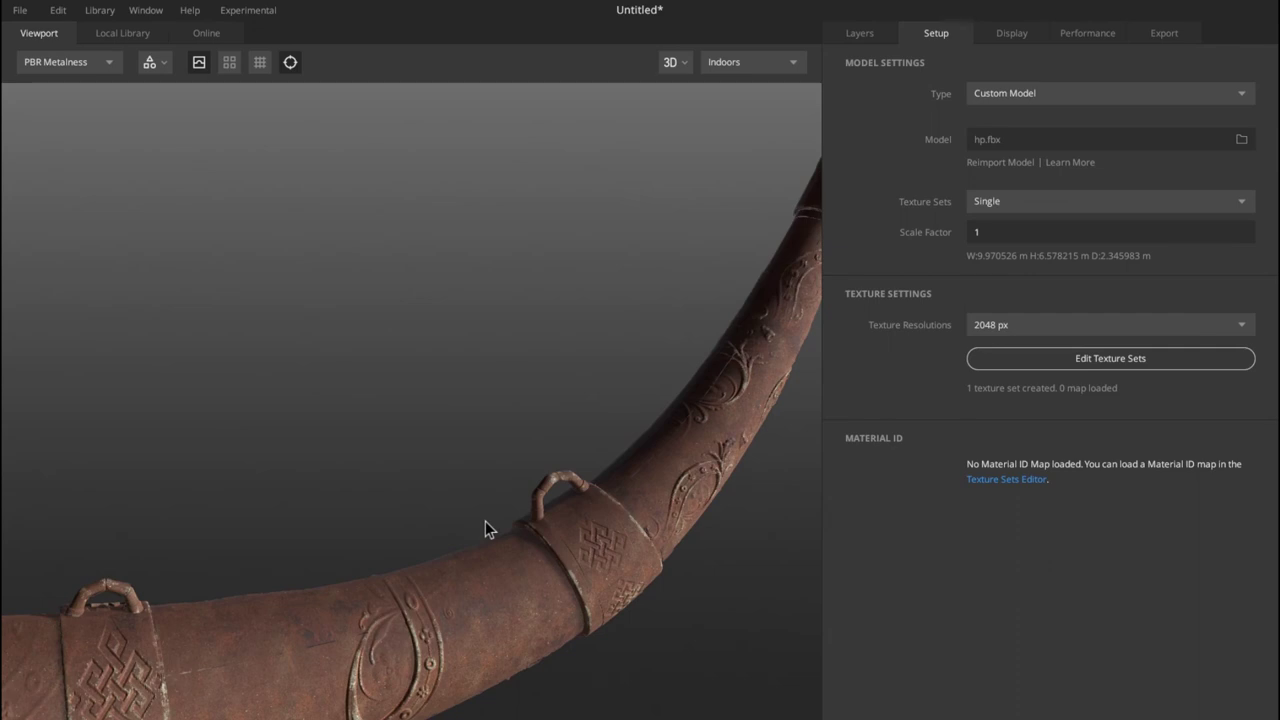
scroll(485, 528, down, 1)
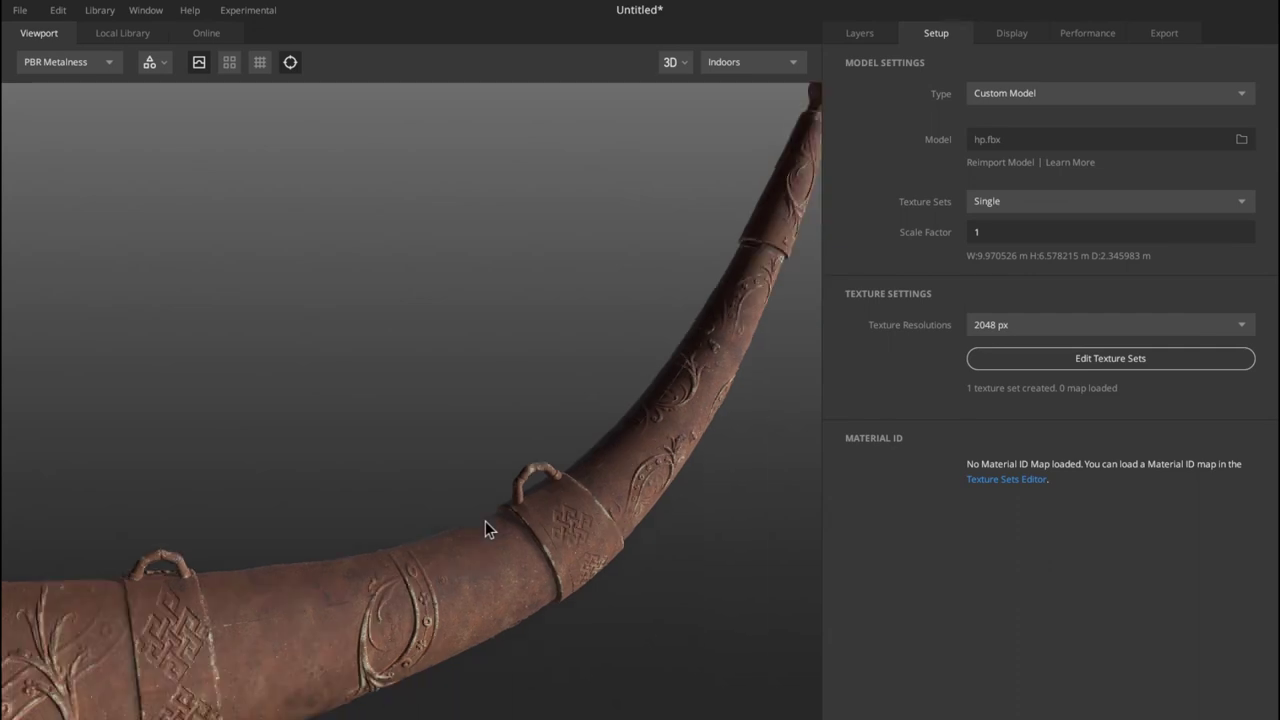
scroll(485, 529, down, 1)
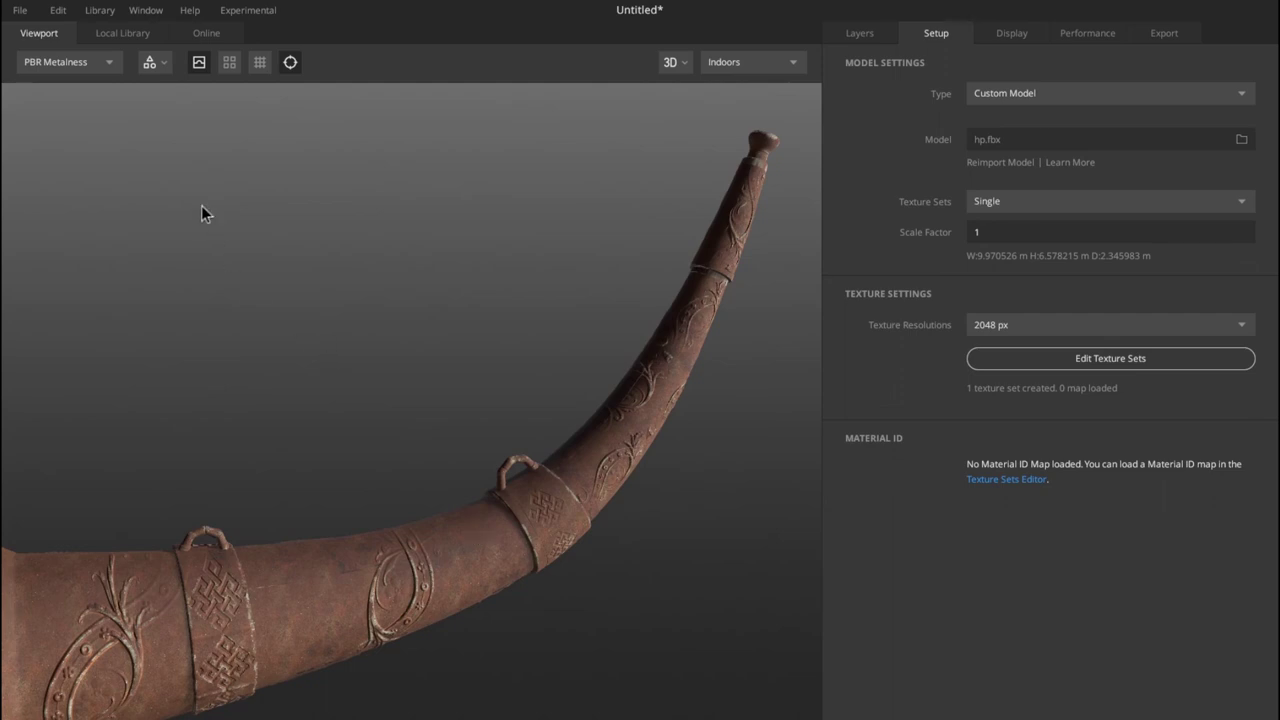
scroll(201, 207, down, 1)
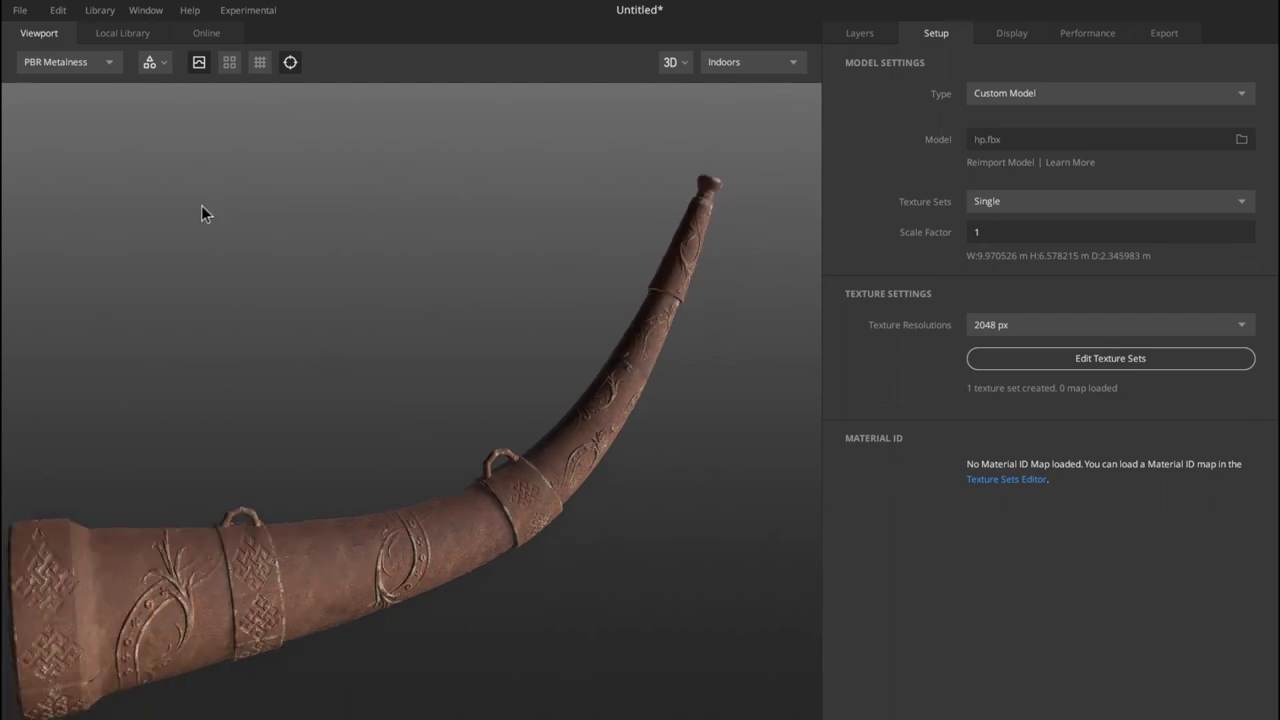
scroll(97, 62, down, 1)
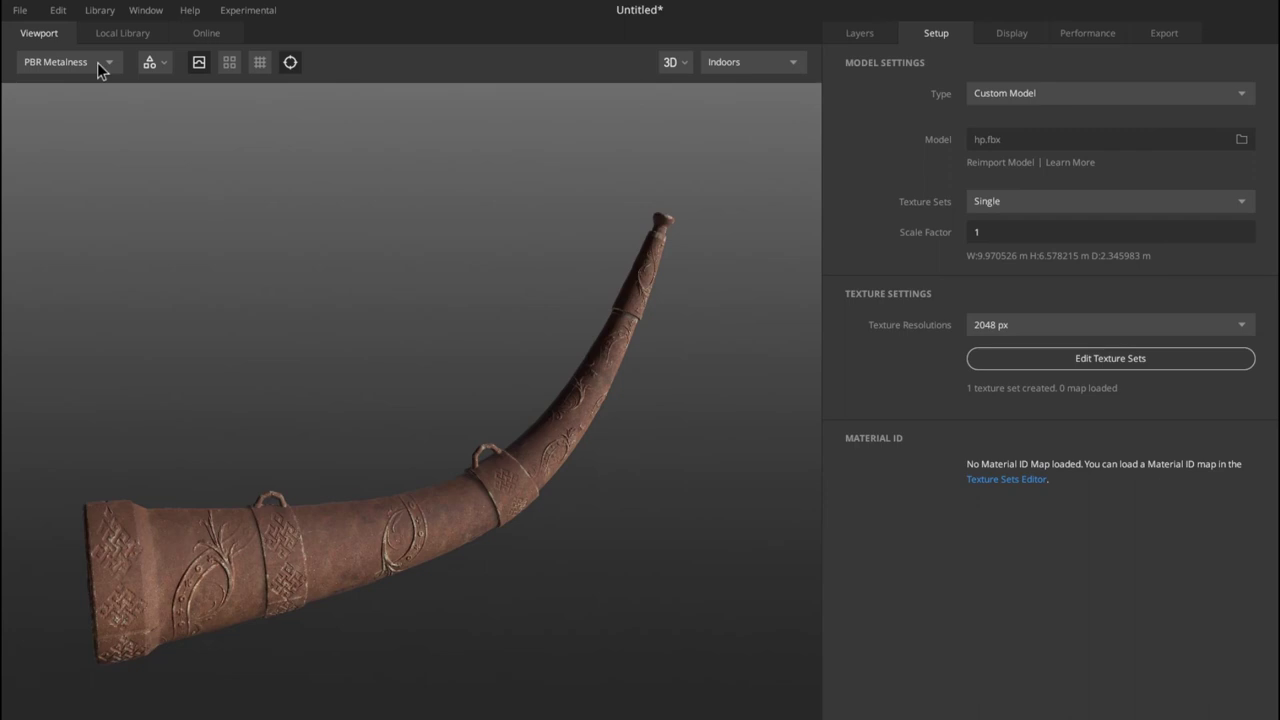
scroll(97, 62, down, 1)
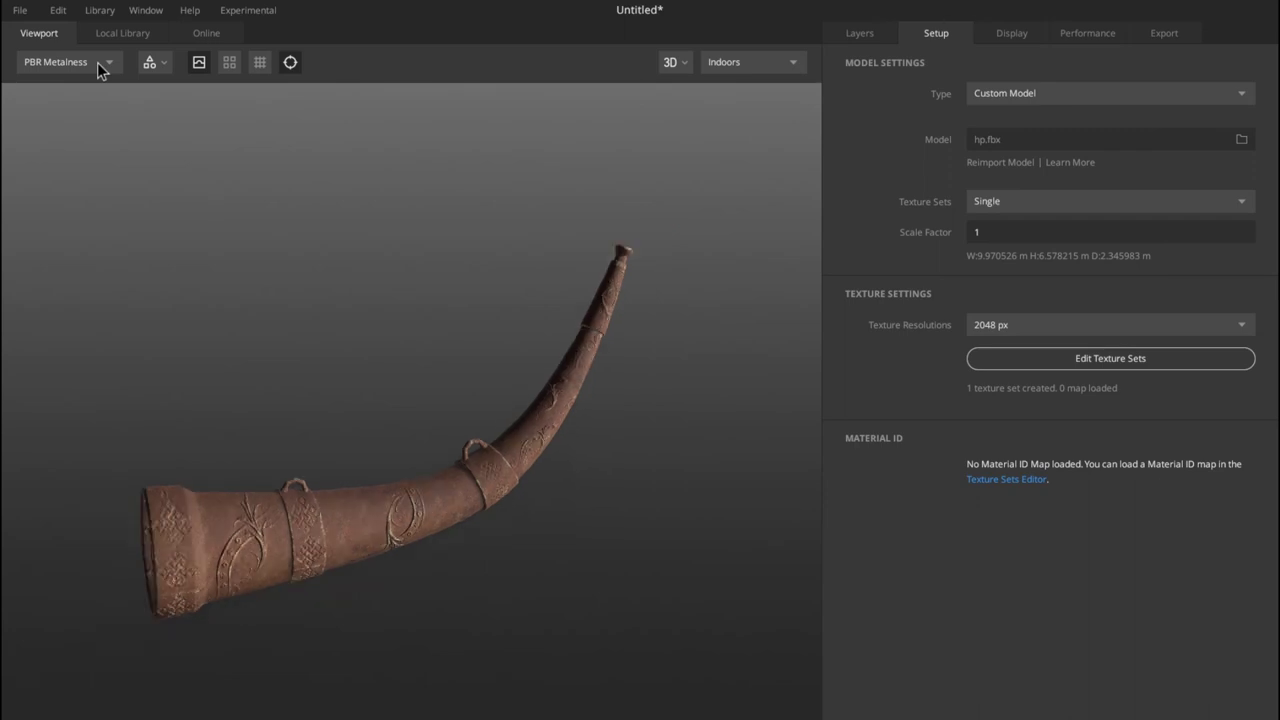
click(97, 62)
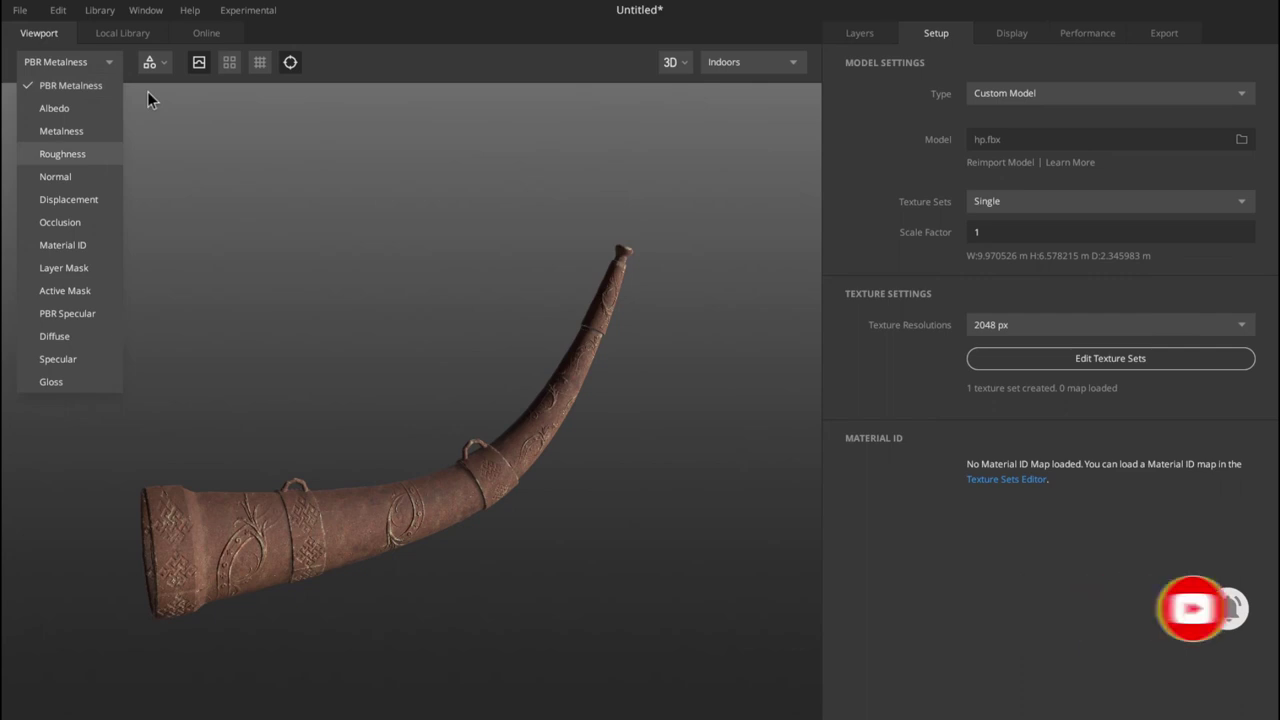
key(Down)
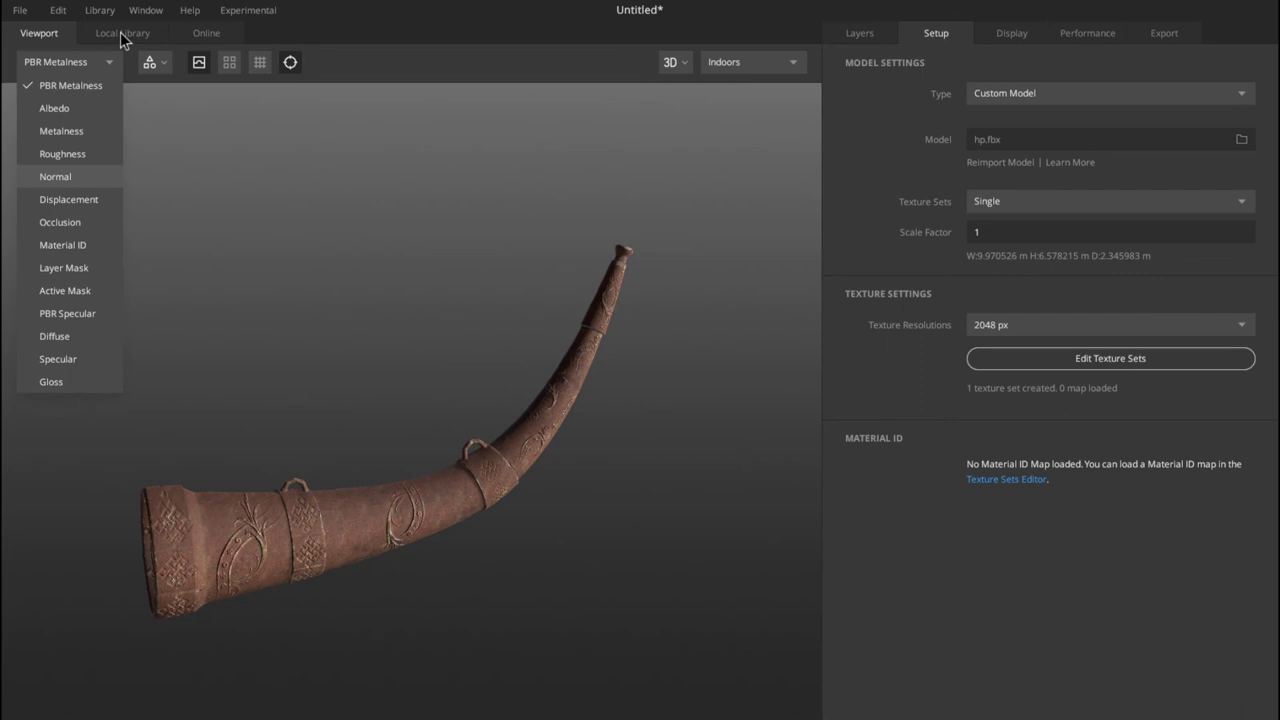
key(Escape)
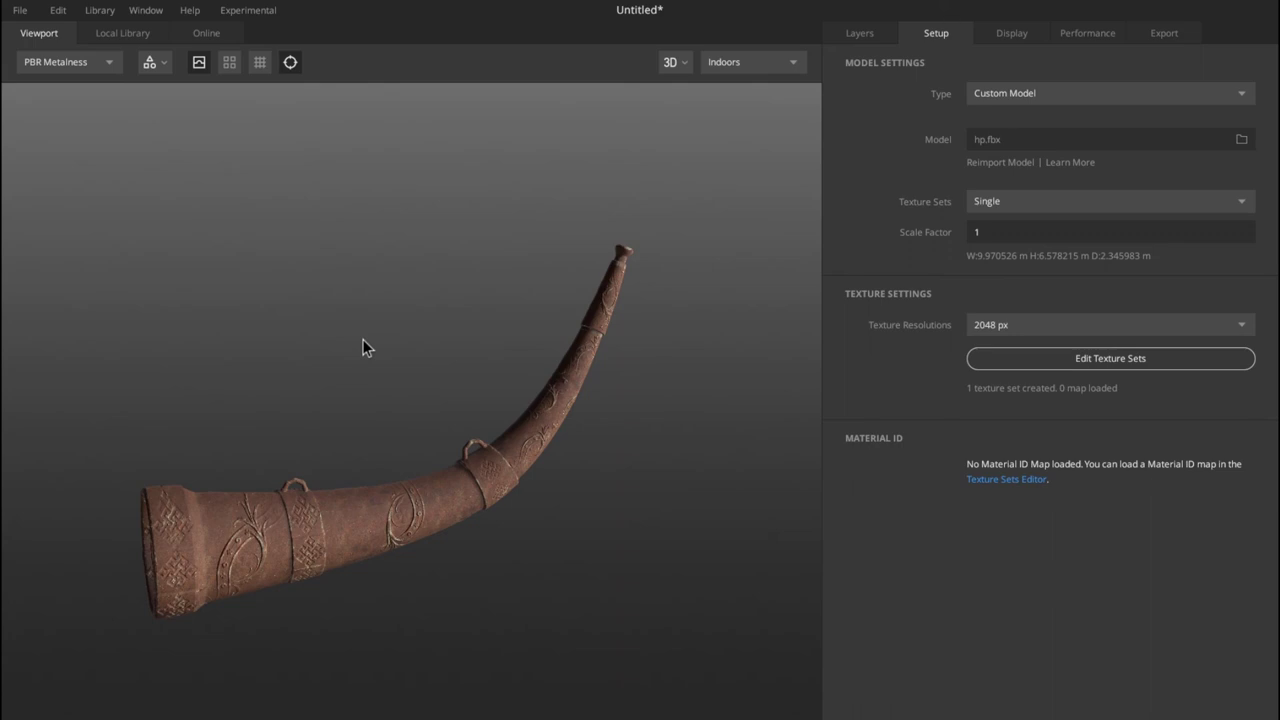
scroll(363, 347, up, 2)
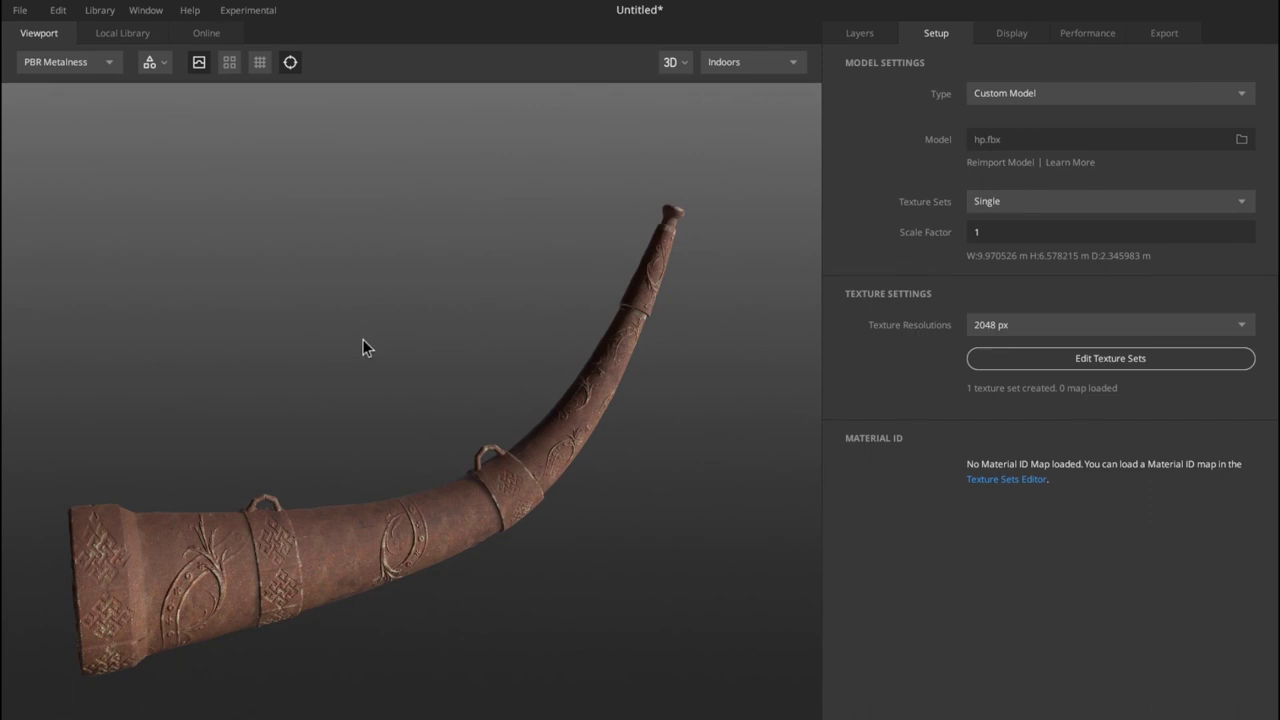
scroll(363, 347, up, 2)
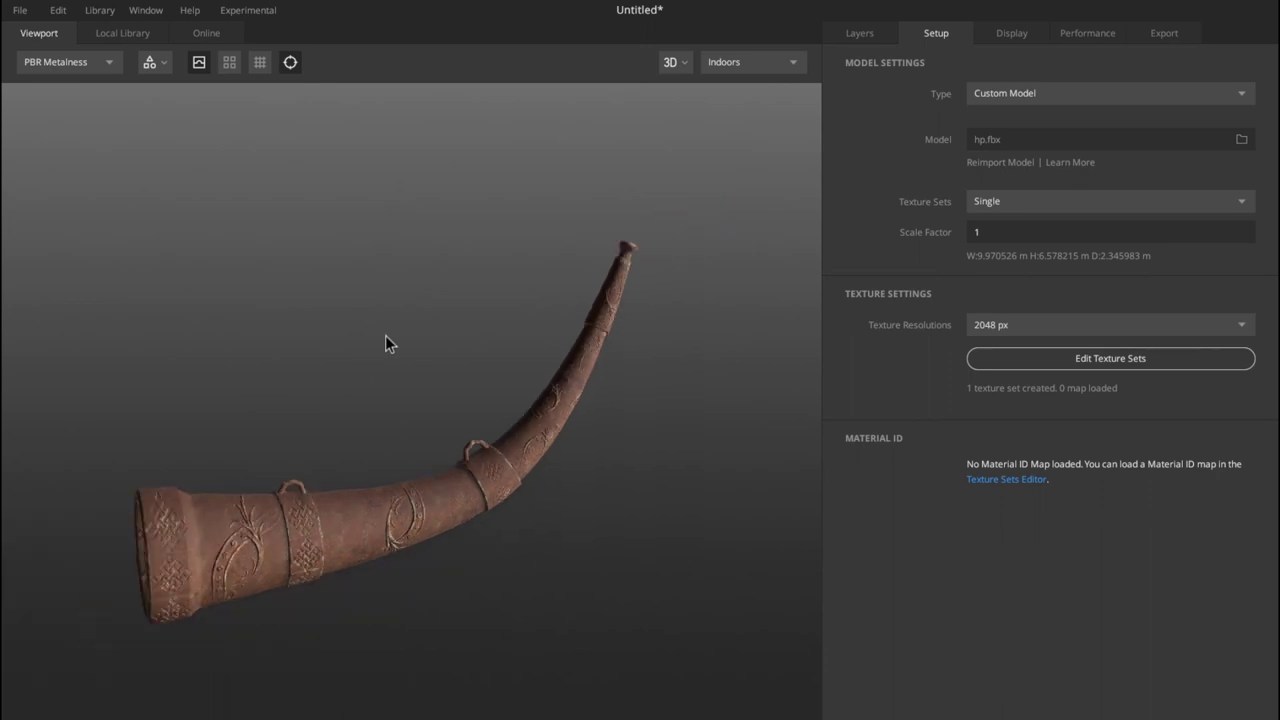
click(147, 37)
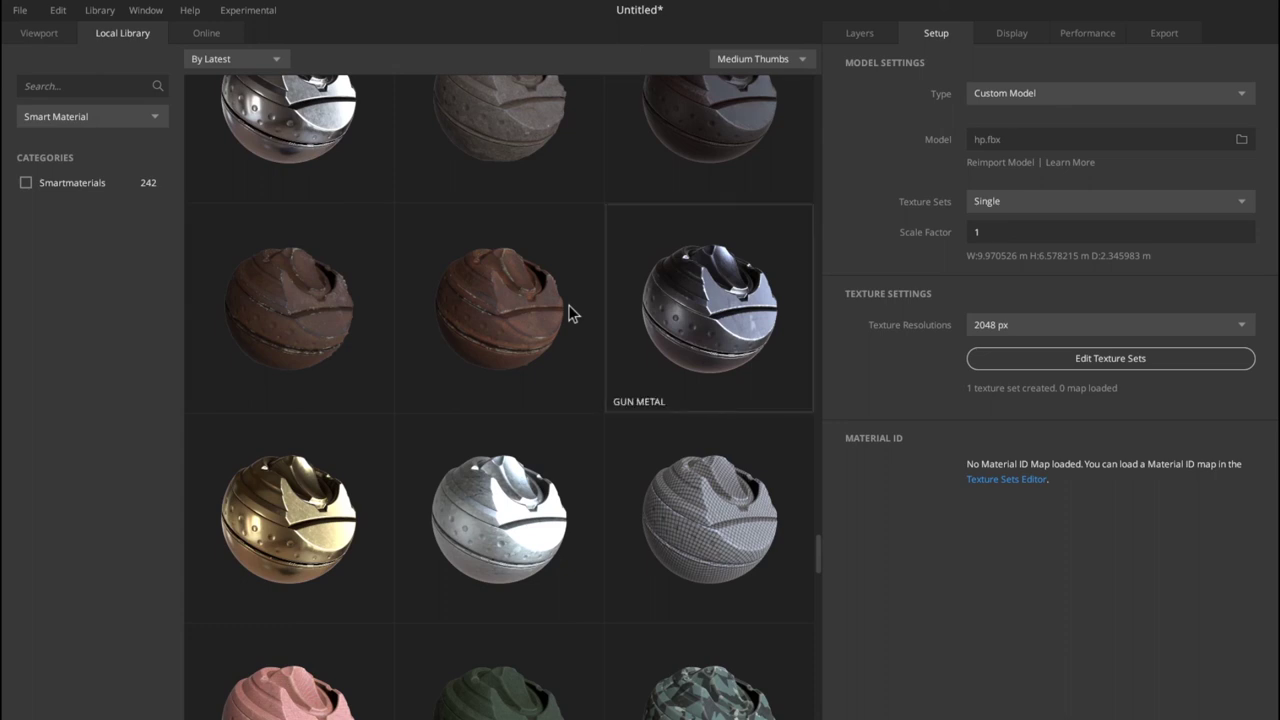
- Scroll up and down through the Smart Material thumbnails in the Local Library grid
scroll(568, 313, down, 2)
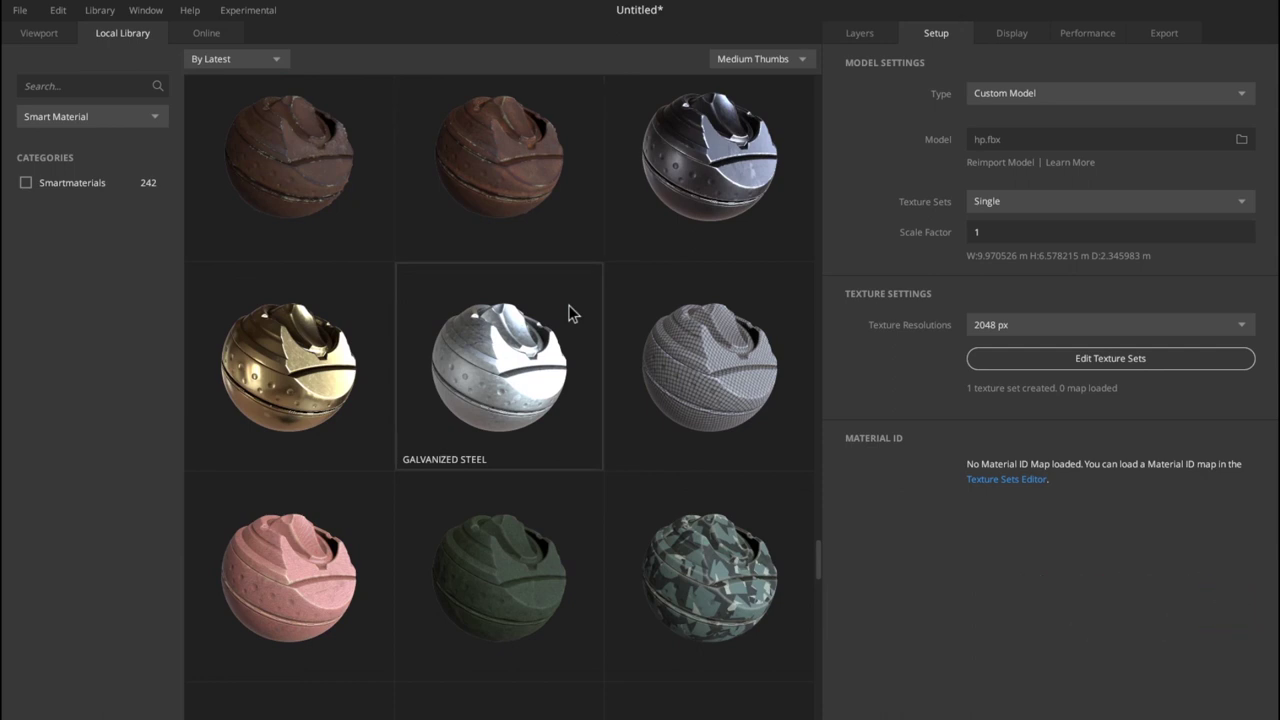
scroll(568, 313, down, 1)
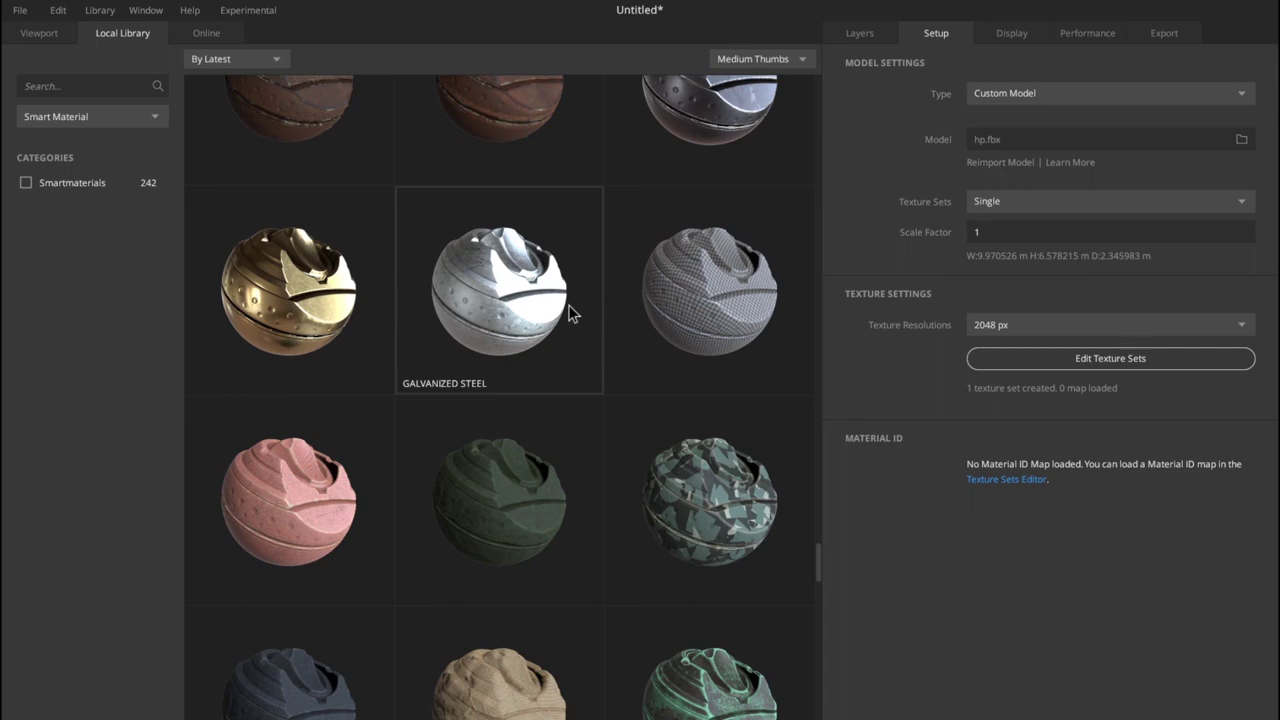
scroll(568, 313, up, 3)
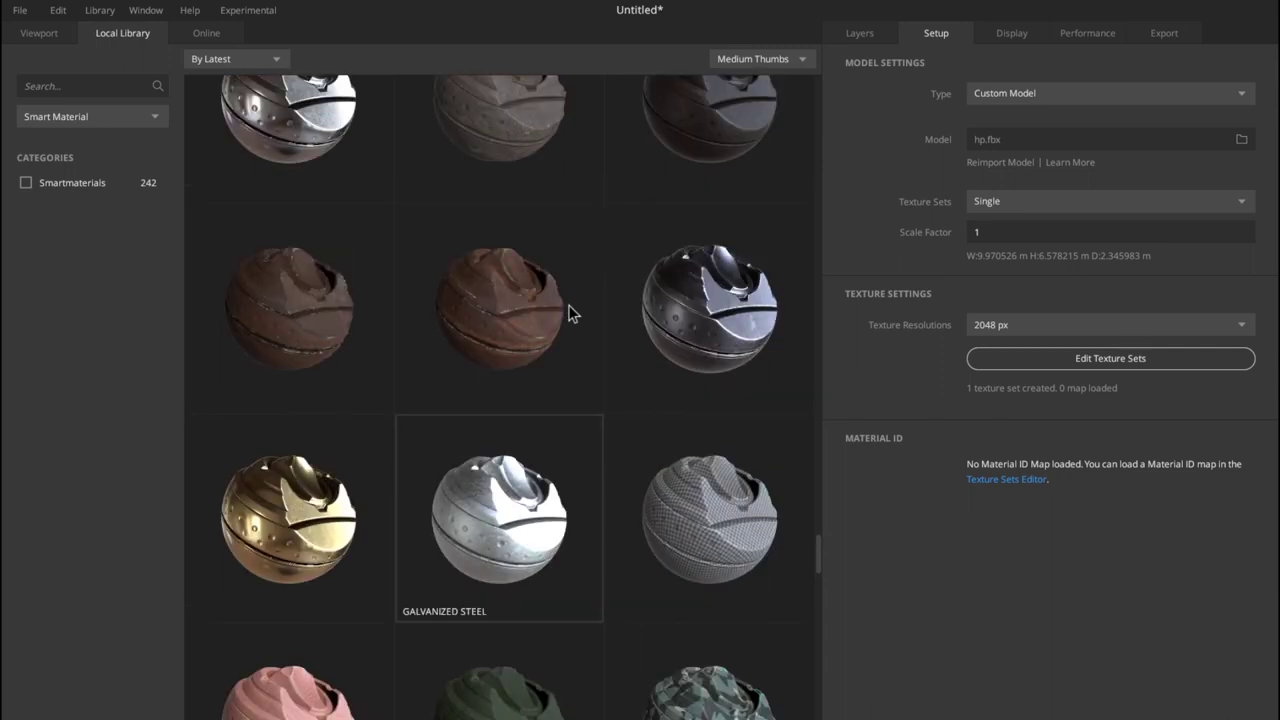
scroll(568, 313, up, 3)
scroll(568, 313, down, 1)
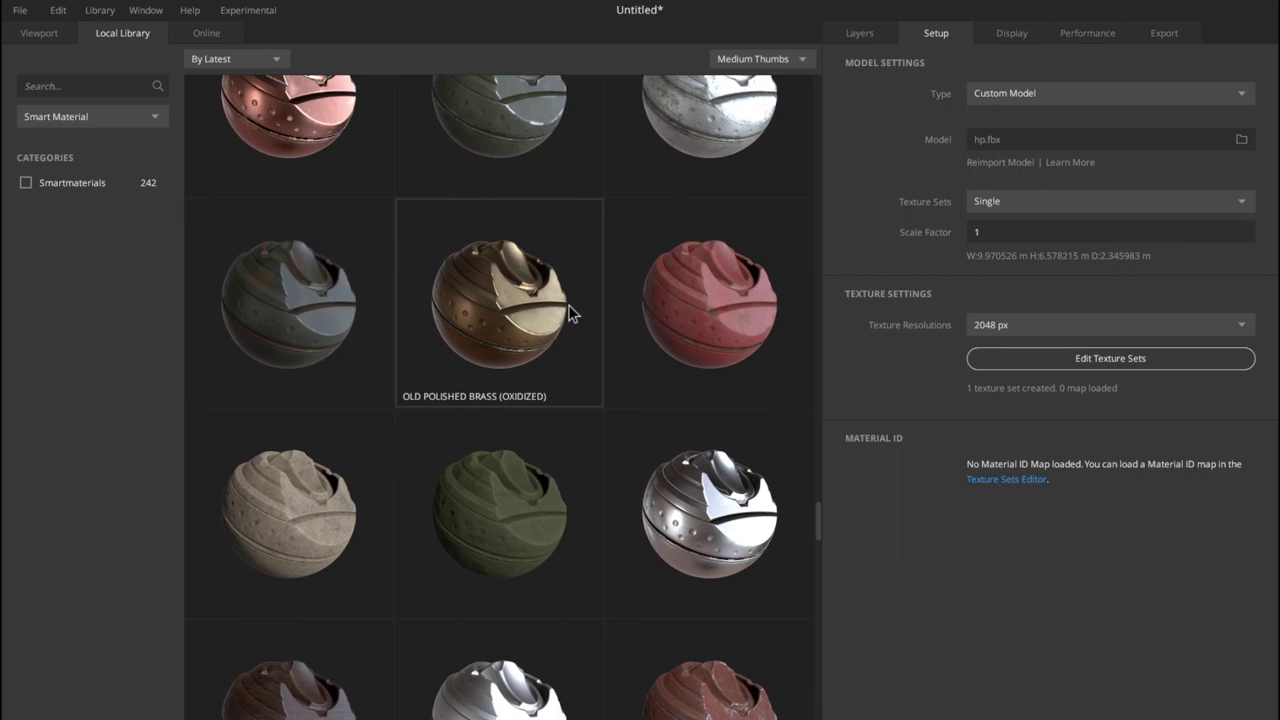
scroll(568, 313, down, 5)
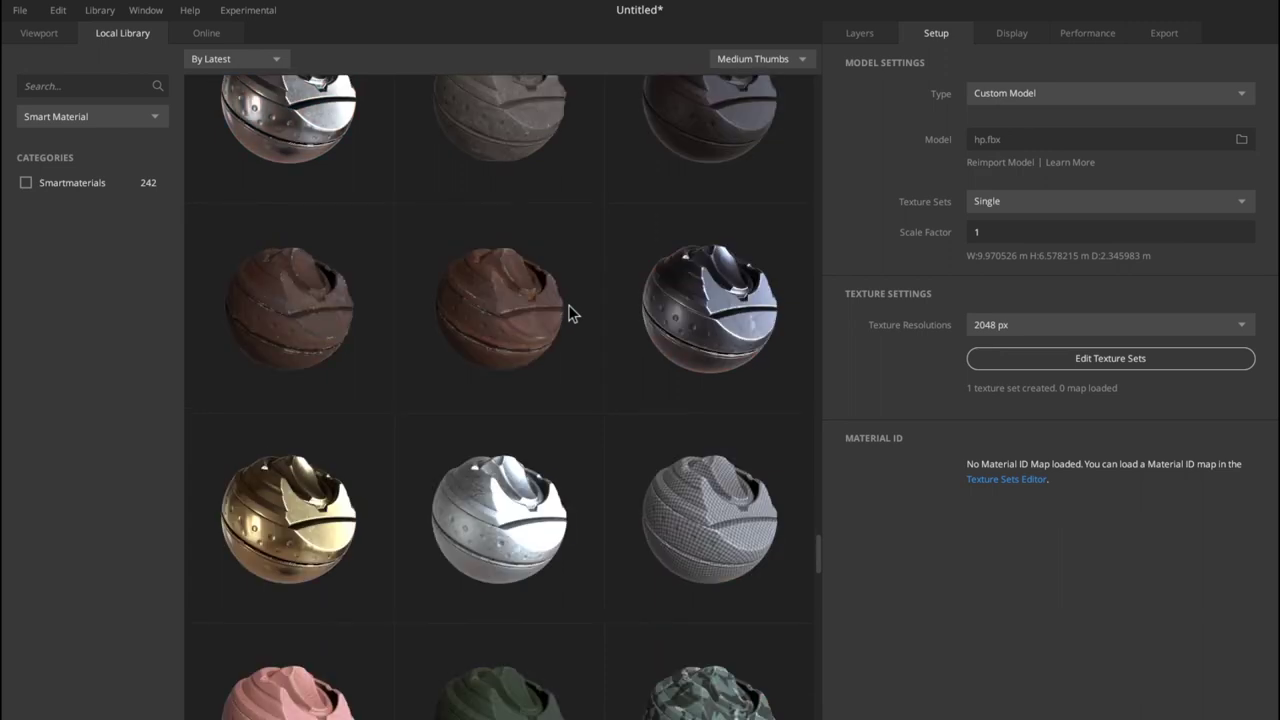
scroll(568, 313, down, 3)
scroll(310, 295, down, 2)
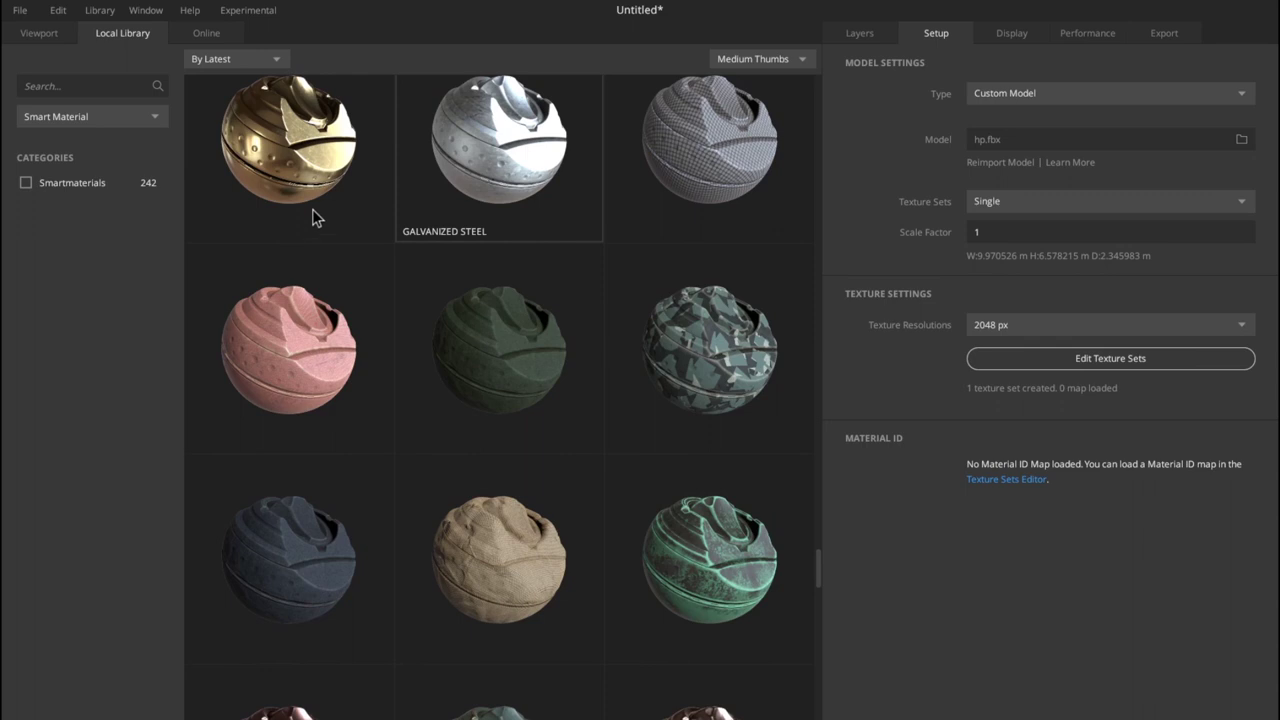
scroll(428, 322, down, 3)
scroll(451, 338, down, 2)
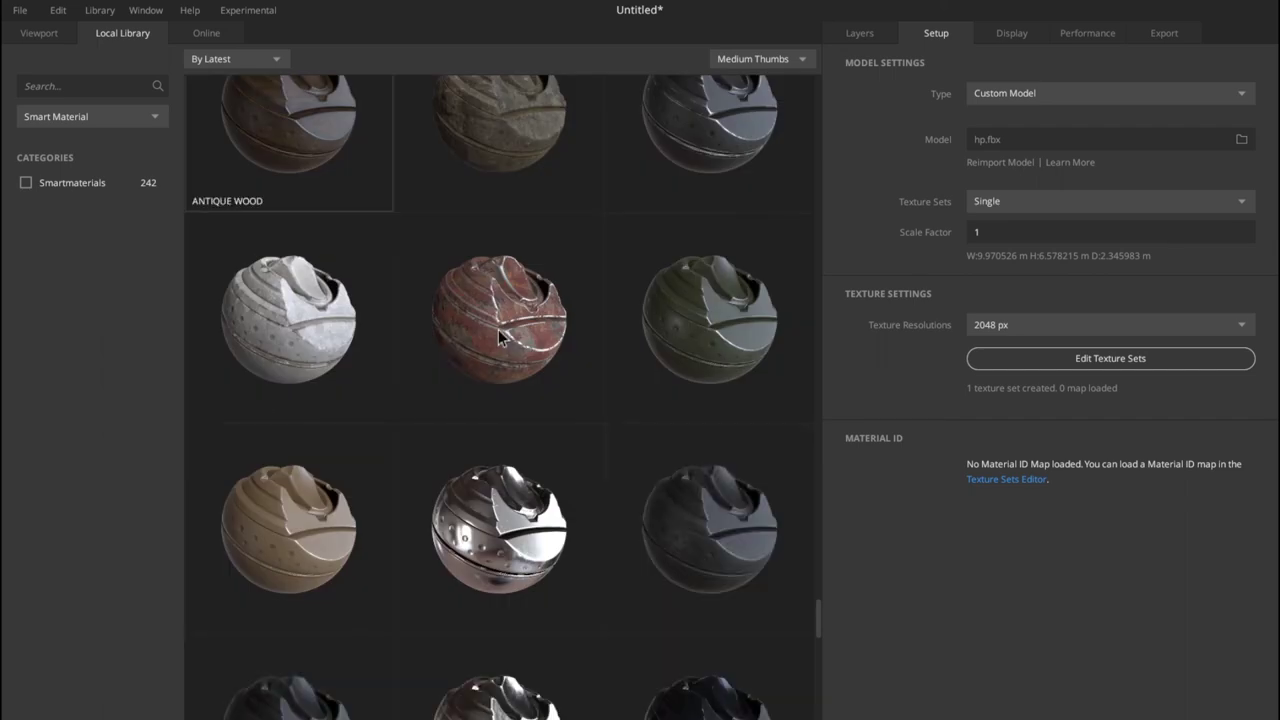
scroll(498, 336, up, 5)
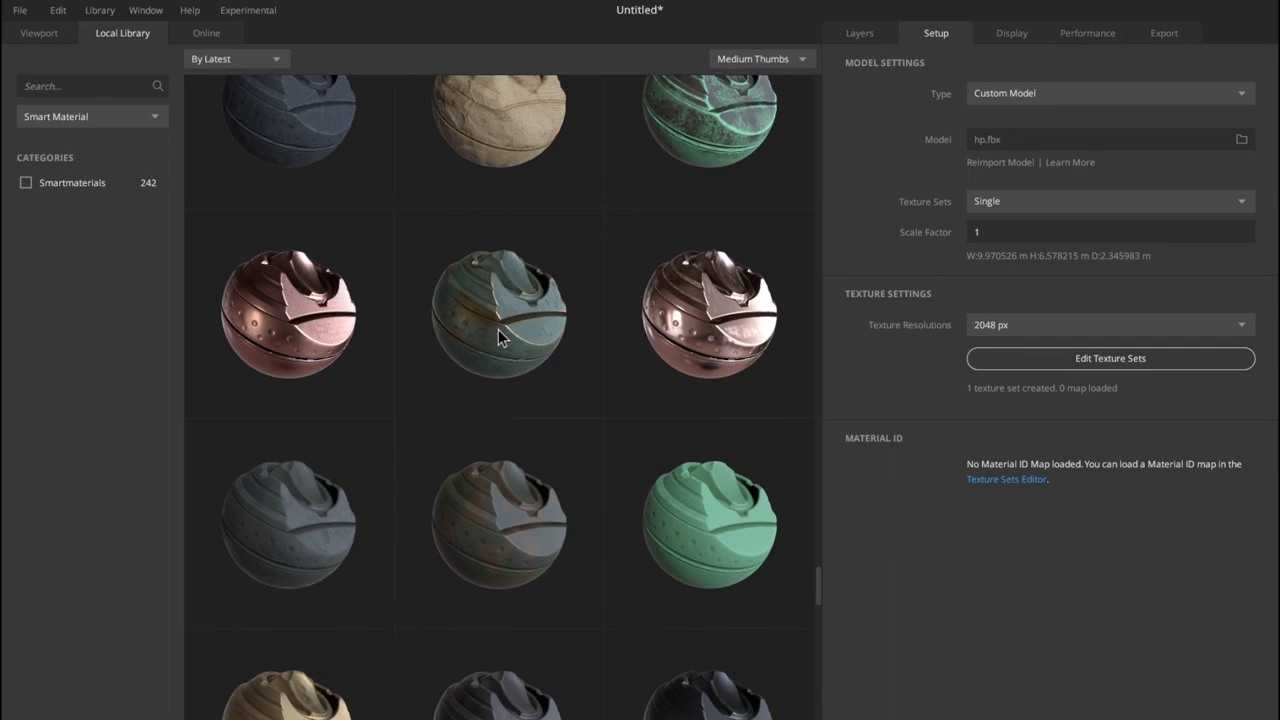
scroll(498, 332, up, 5)
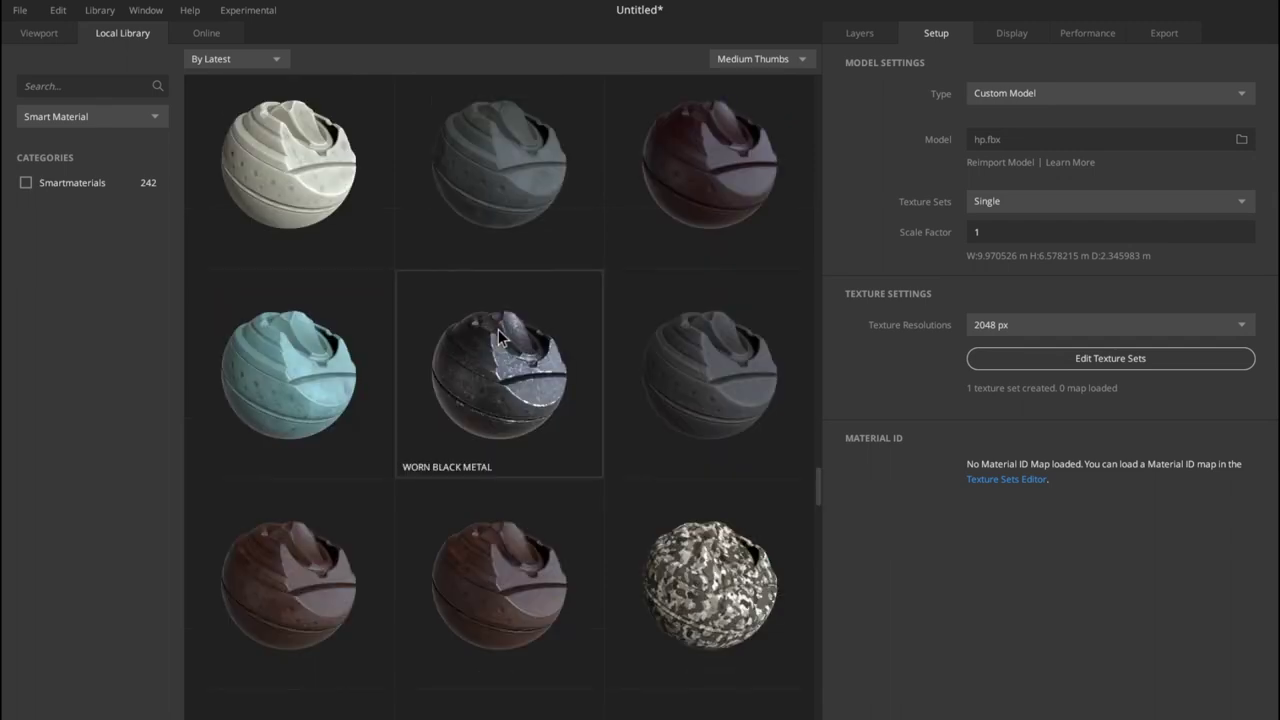
scroll(498, 336, up, 1)
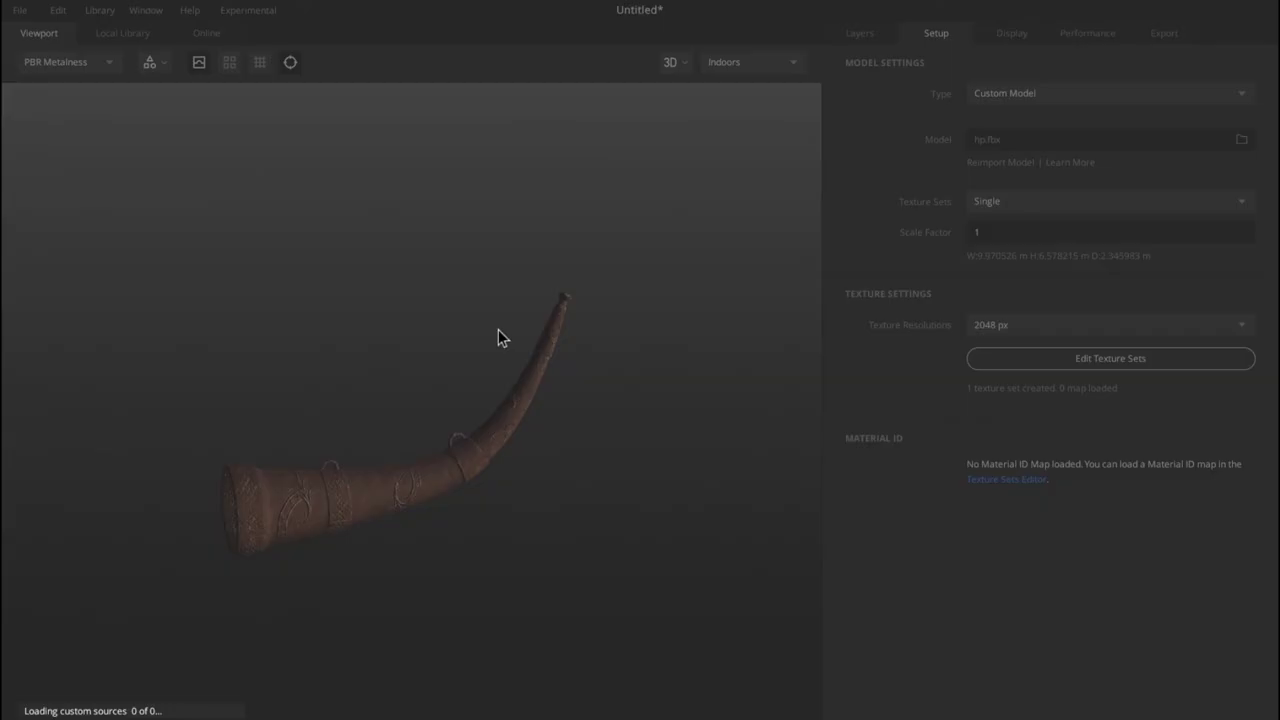